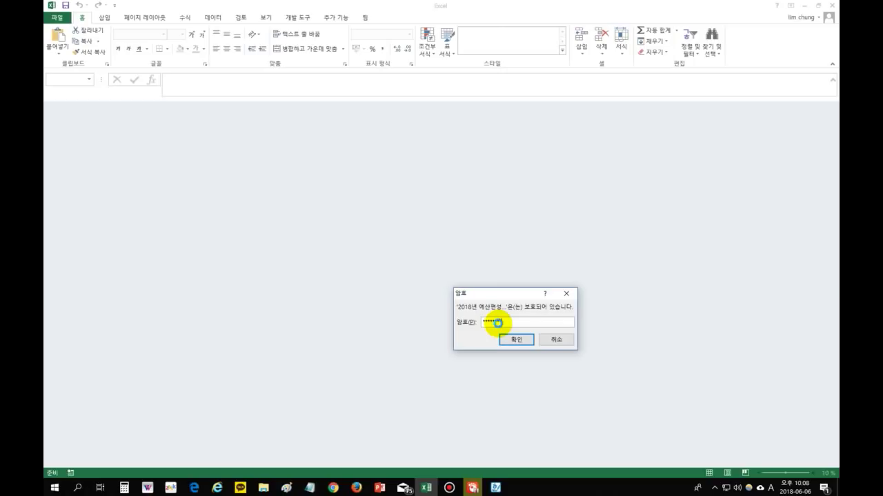
Step: Open the protected 2018년 예산편성 프로그램 workbook by entering its open password and its write-access password
key("Return")
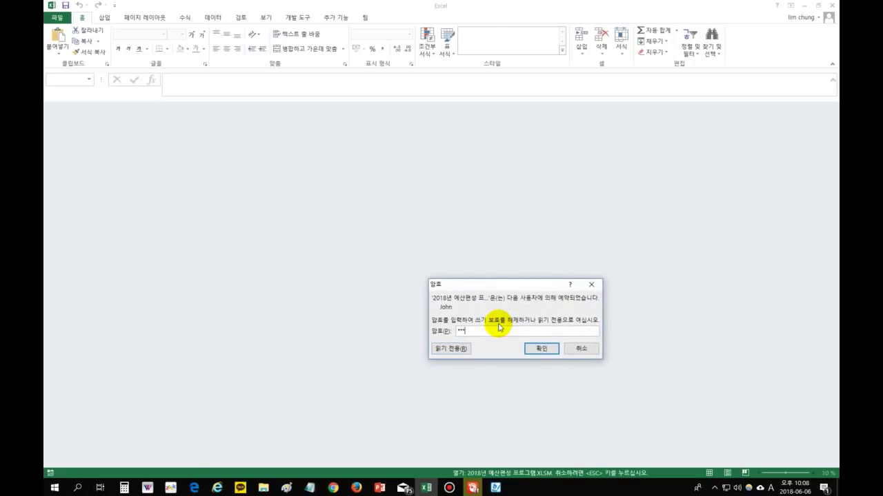
key("Return")
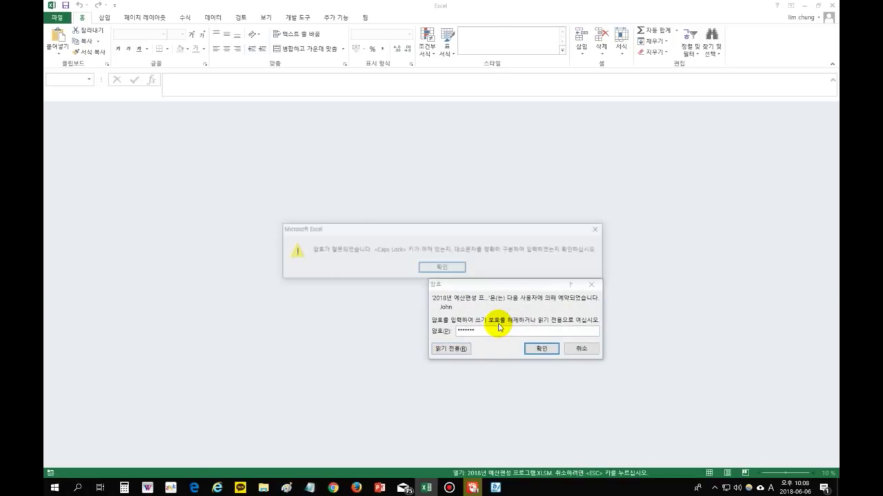
left_click(449, 266)
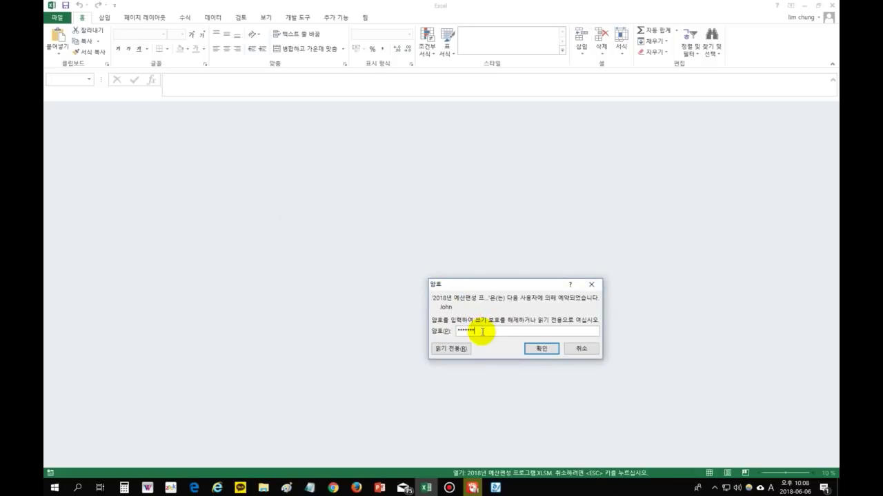
key("Return")
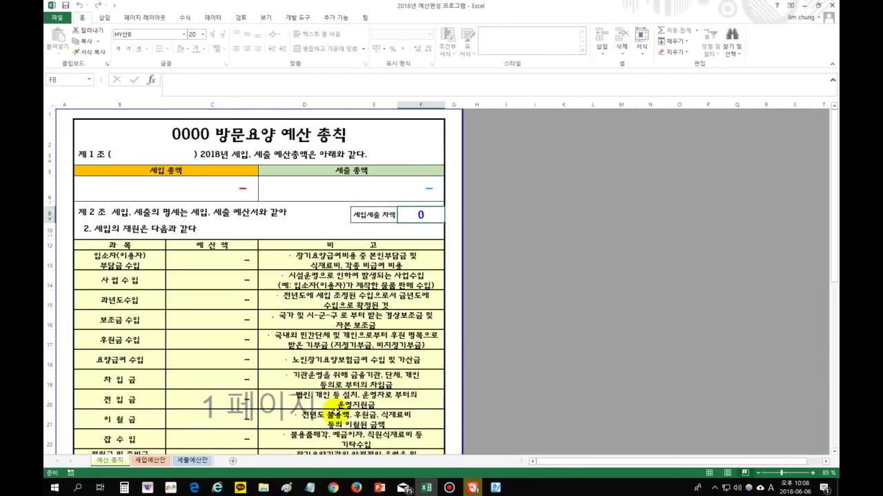
Step: Look through the 세입예산안 and 세출예산안 sheets, then return to the 예산 총칙 sheet
left_click(149, 461)
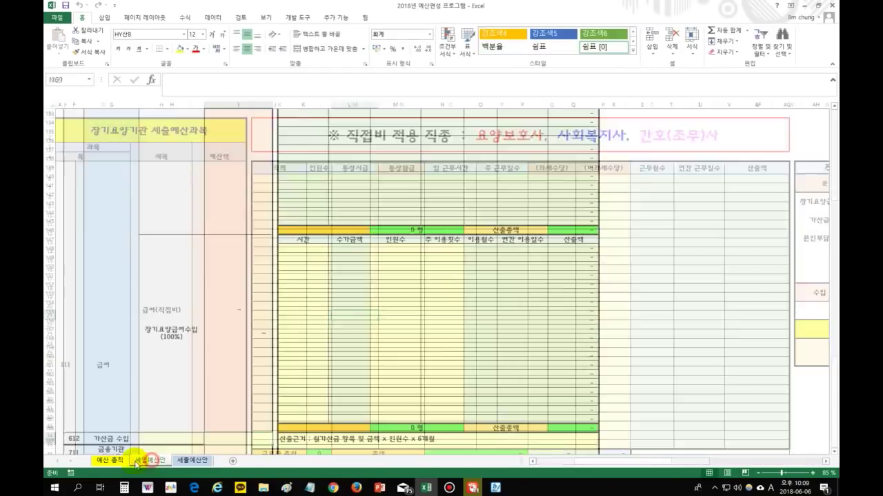
left_click(132, 461)
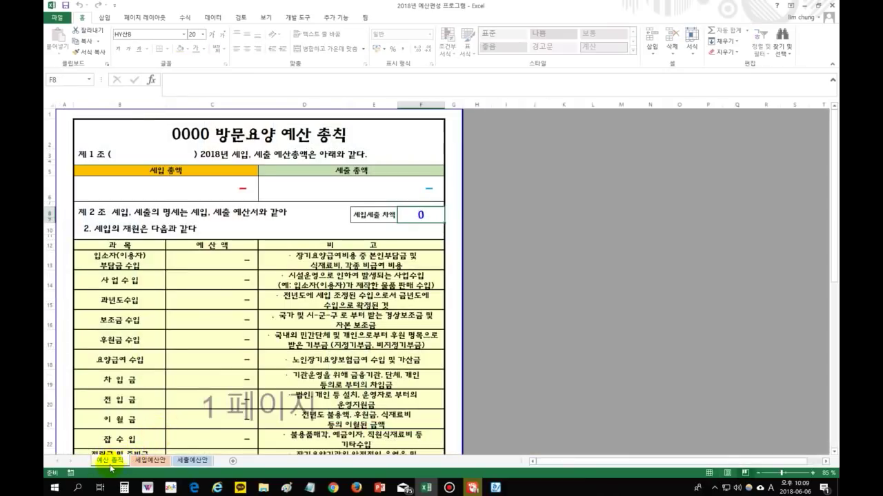
left_click(149, 461)
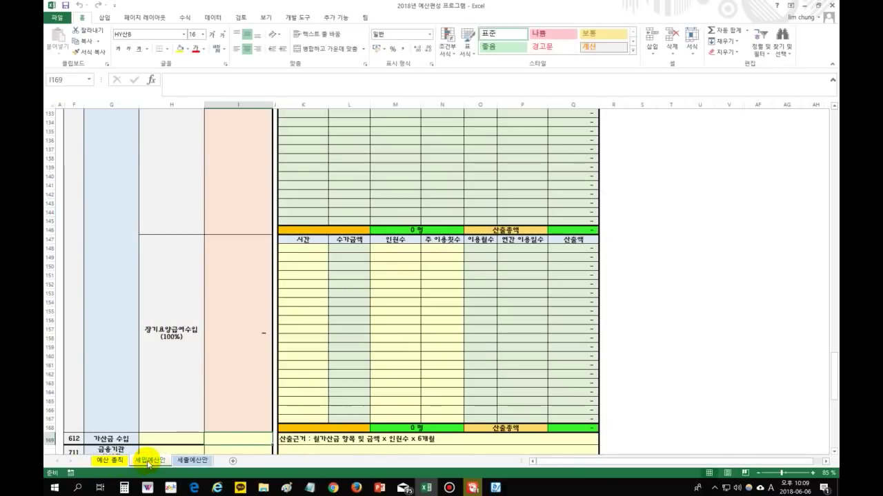
scroll(191, 415, "up", 18)
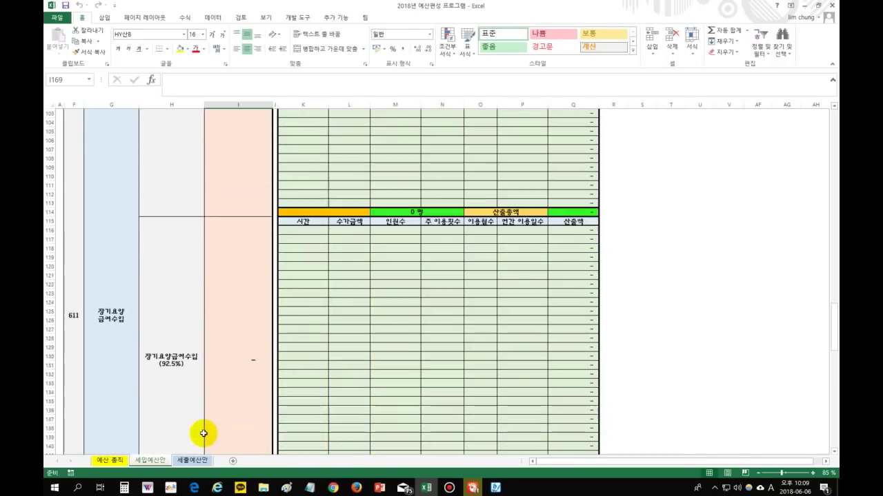
scroll(203, 444, "up", 3)
left_click(193, 461)
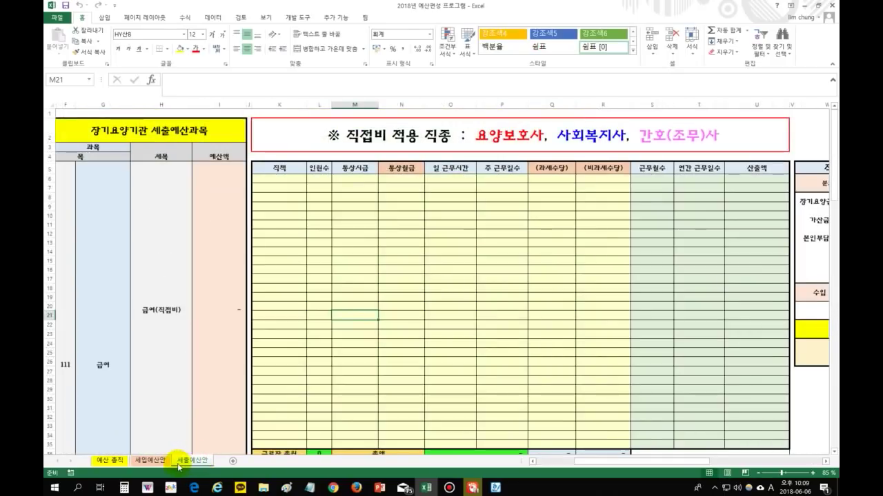
left_click(110, 461)
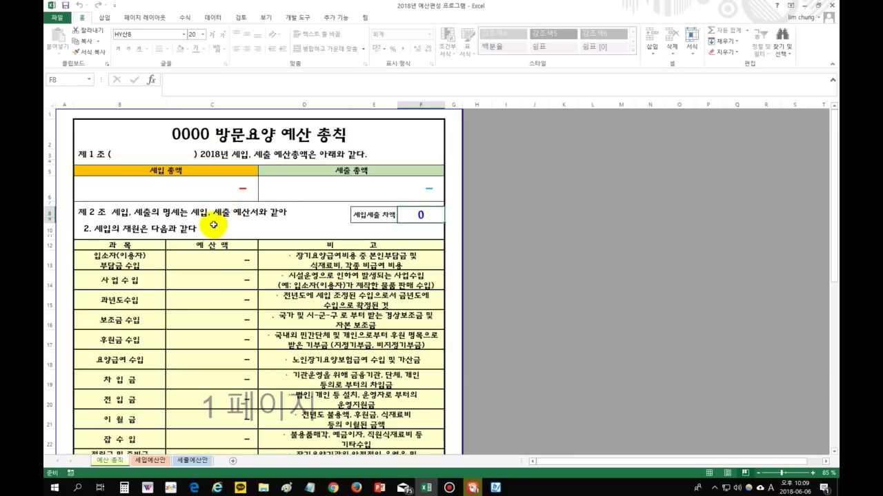
Step: Review the revenue and expenditure totals and the revenue-source and expenditure tables on the 예산 총칙 sheet
left_click(185, 188)
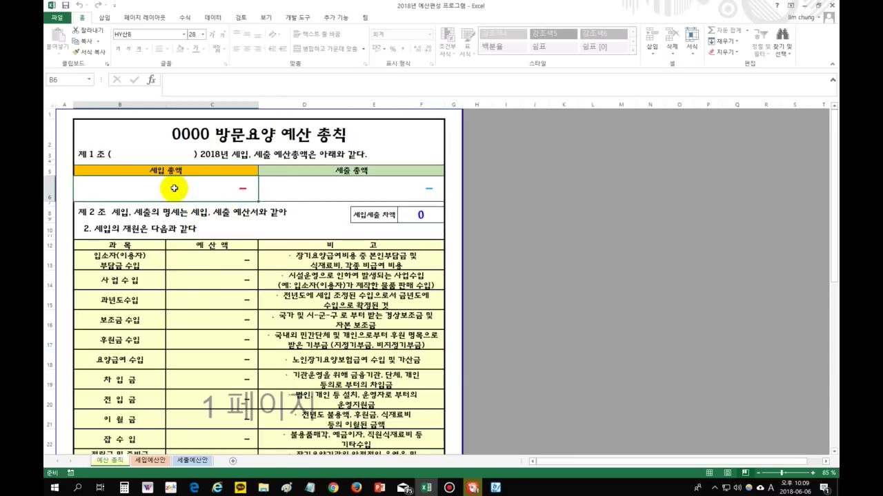
left_click(337, 185)
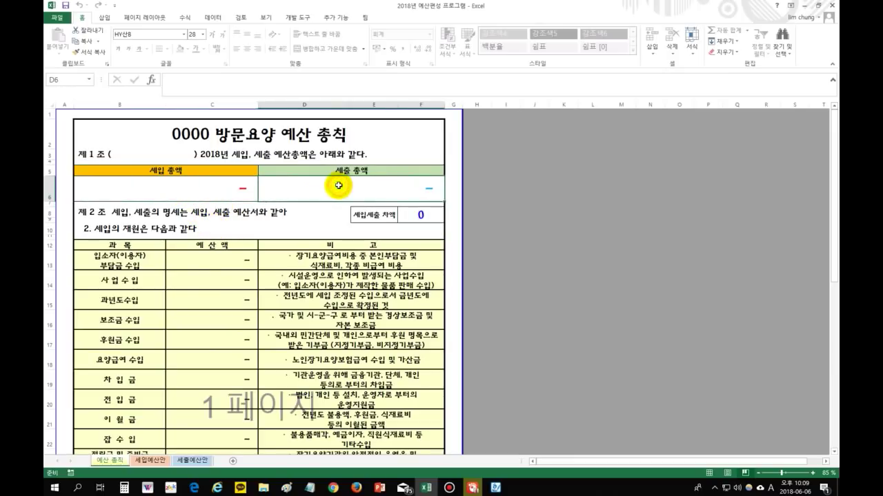
left_click(193, 258)
left_click(142, 313)
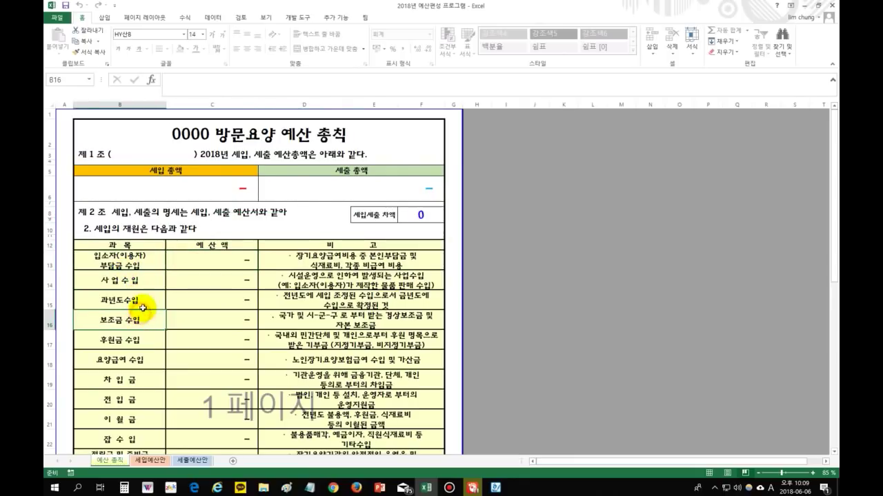
scroll(145, 317, "down", 5)
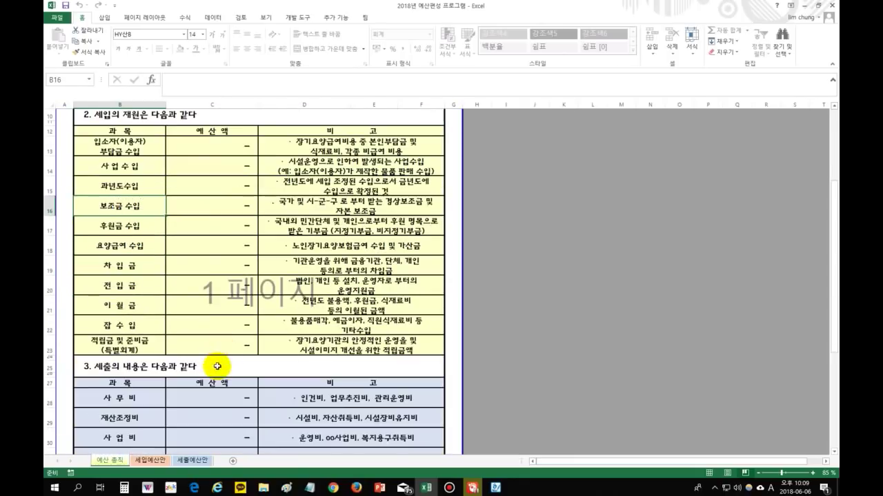
scroll(207, 386, "down", 3)
scroll(211, 359, "up", 8)
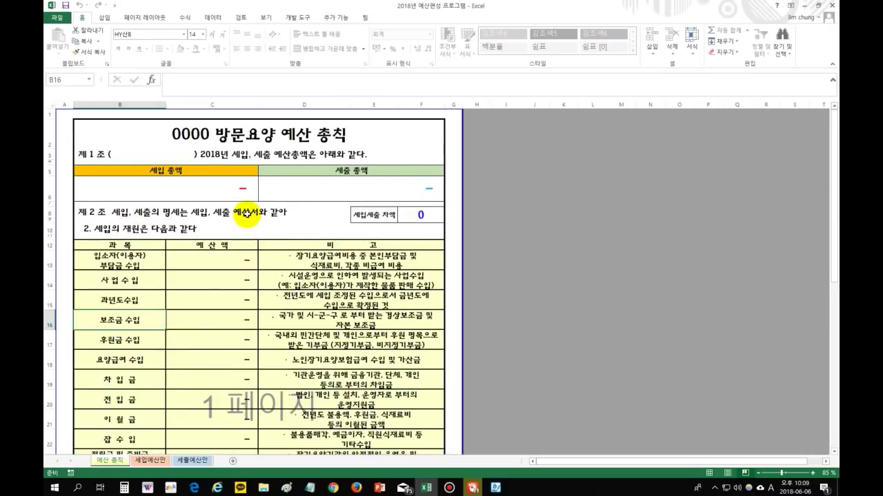
Step: Compare the 세입 총액 and 세출 총액 cells on the 예산 총칙 sheet
left_click(205, 193)
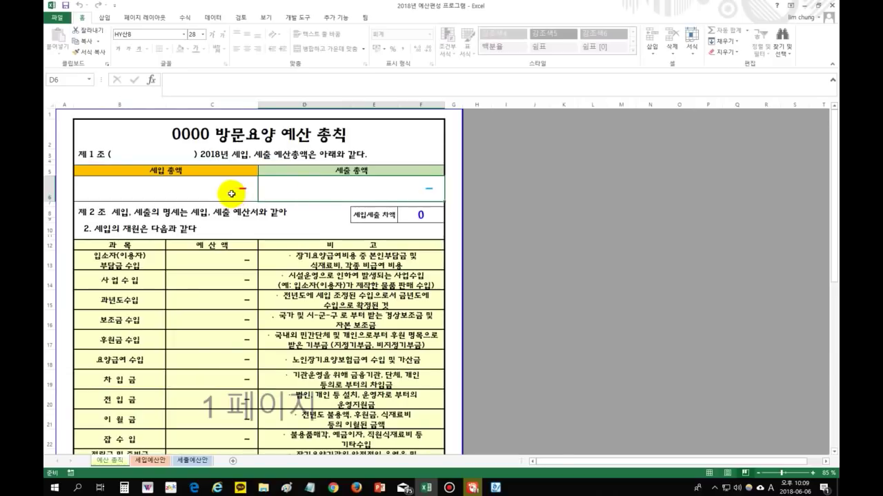
left_click(276, 187)
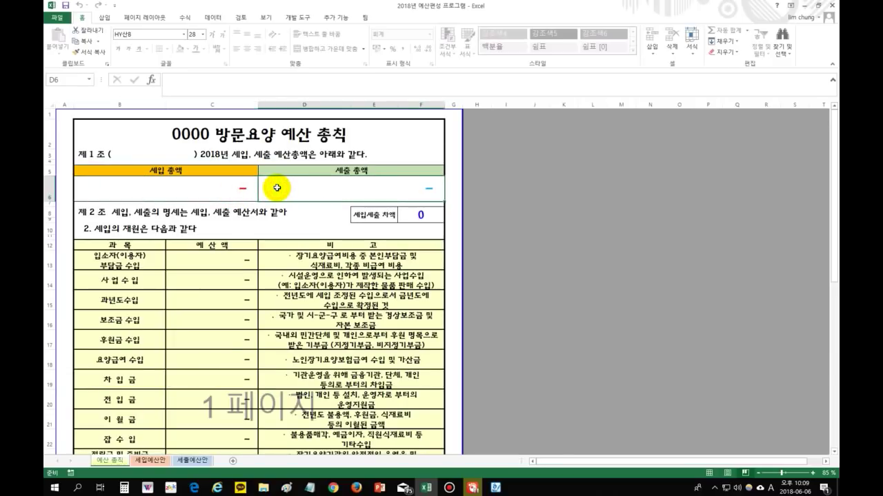
left_click(187, 186)
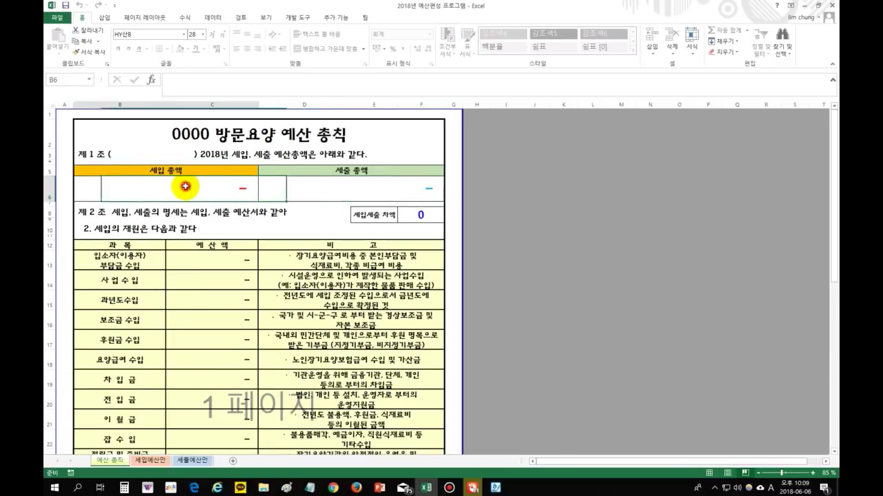
left_click(315, 181)
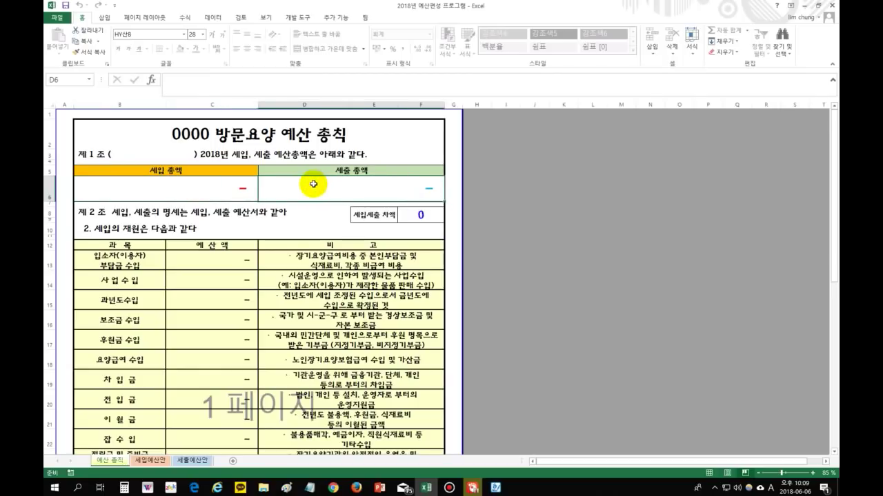
left_click(182, 190)
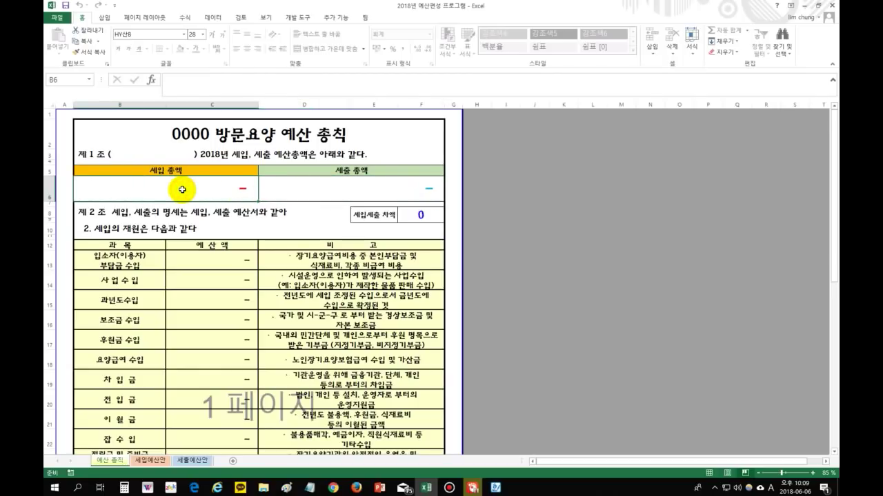
left_click(324, 188)
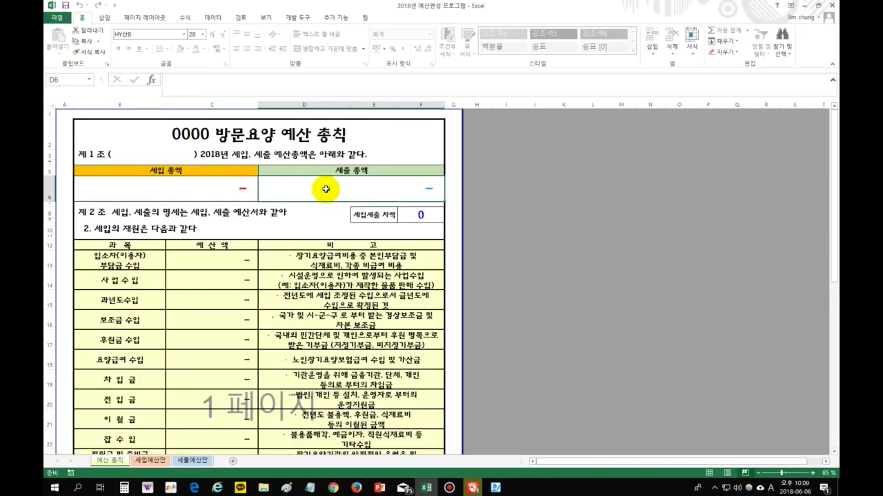
left_click(238, 193)
left_click(280, 190)
left_click(228, 189)
left_click(290, 190)
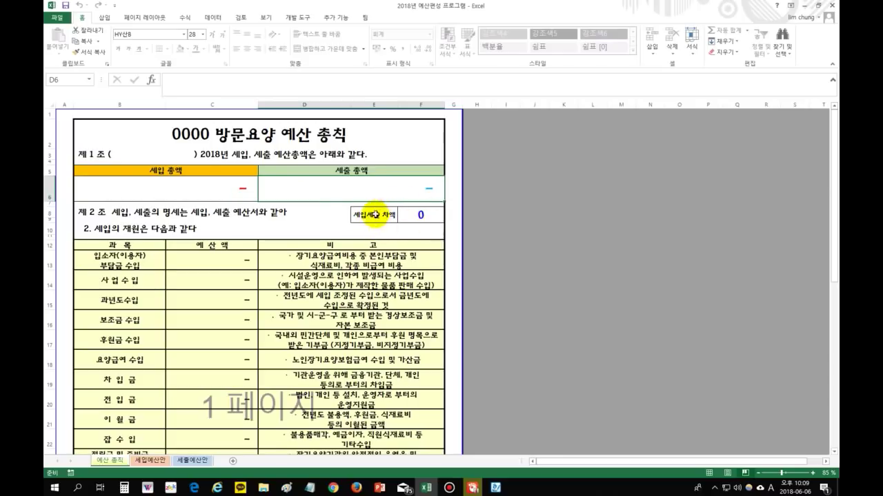
Step: Enter 10000000 as the 가산금 수입 budget amount in cell I169 of the 세입예산안 sheet
left_click(148, 460)
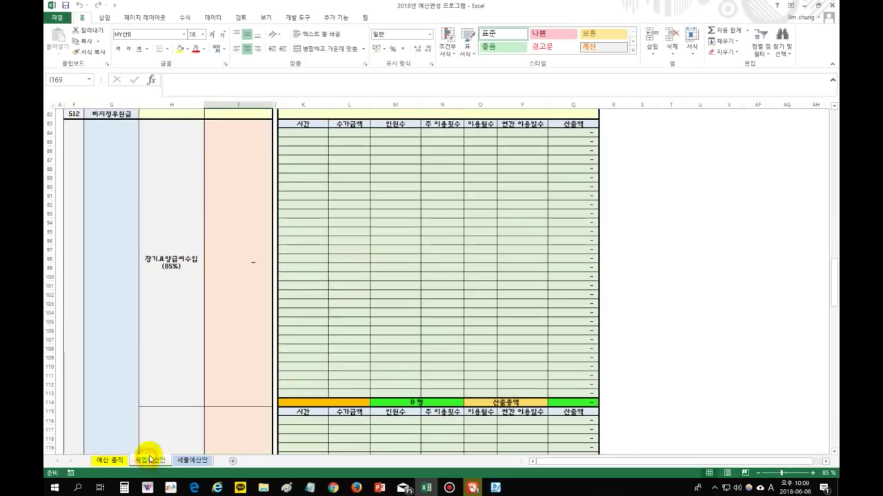
scroll(269, 354, "down", 20)
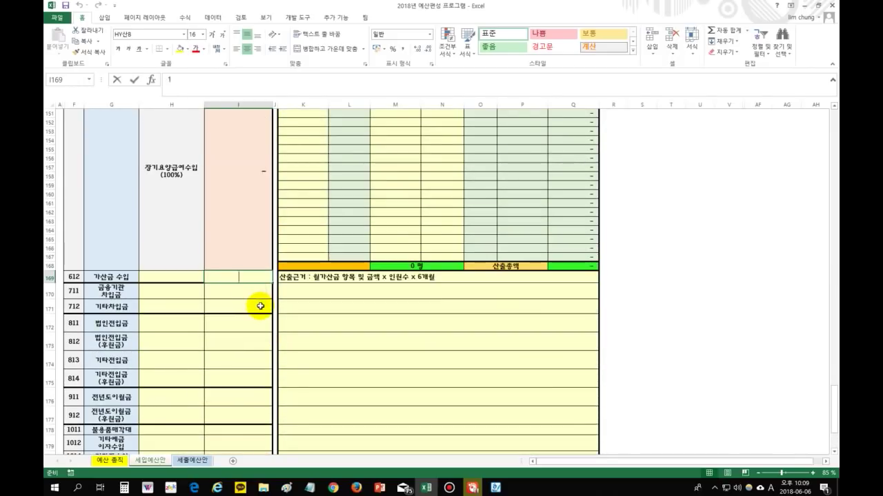
type("10000000")
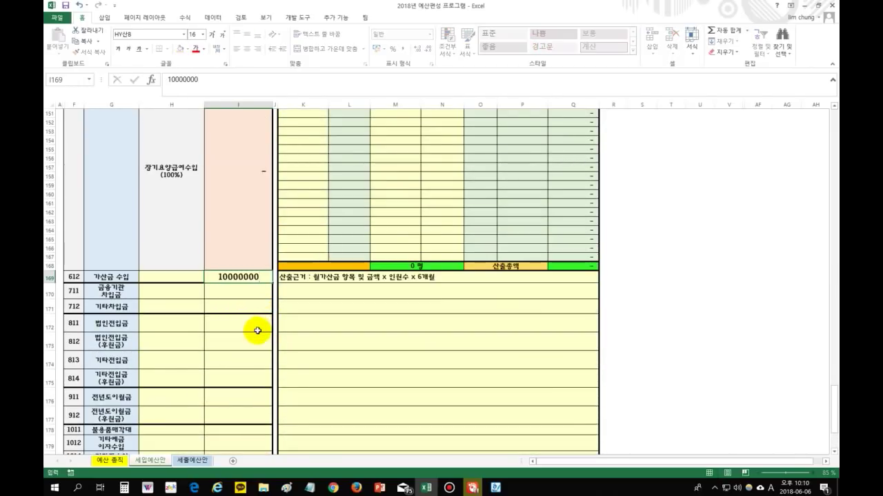
key("Return")
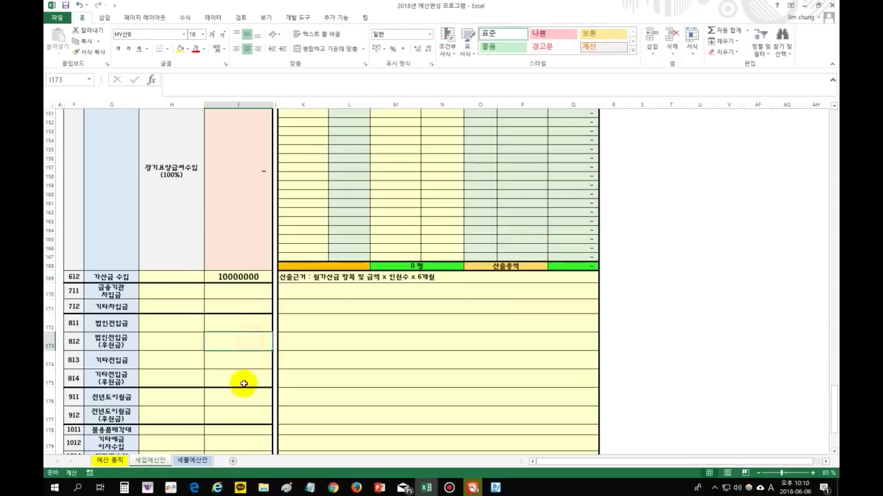
Step: Enter 10000000 for 공공요금 및 제세공과금 in cell I64 of the 세출예산안 sheet and check the totals on 예산 총칙
left_click(192, 460)
scroll(239, 374, "down", 15)
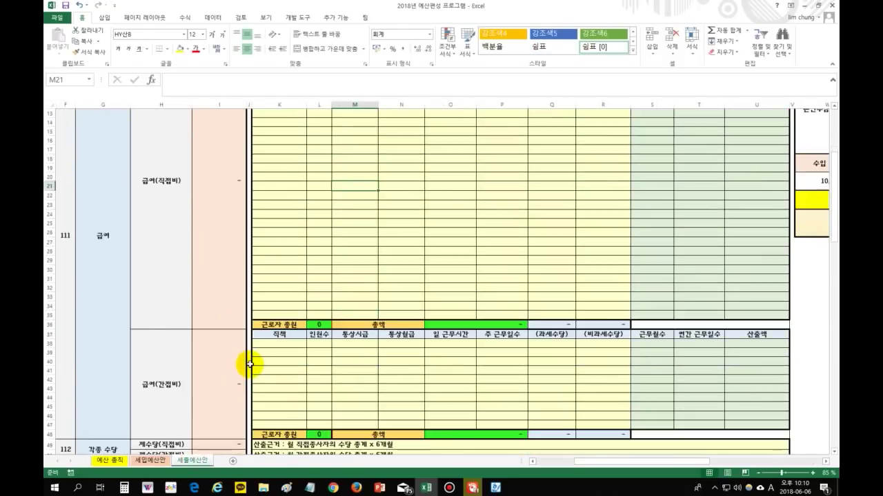
left_click(222, 338)
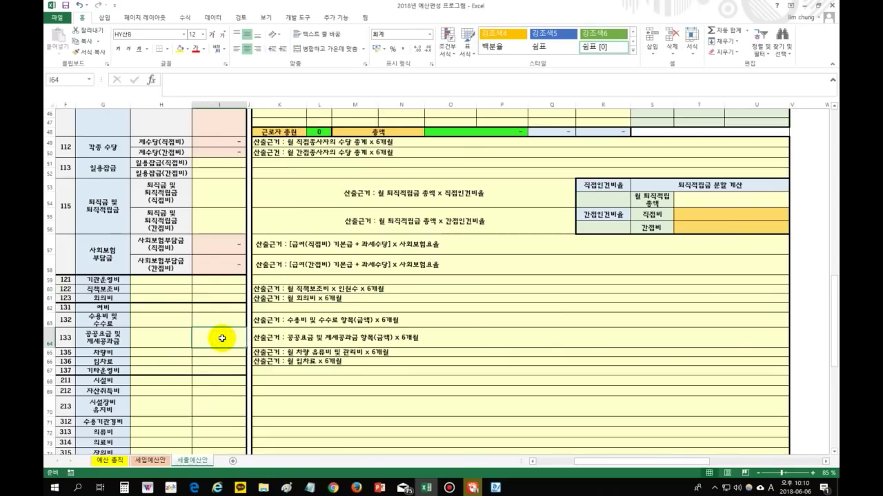
type("1")
type("0,000,000")
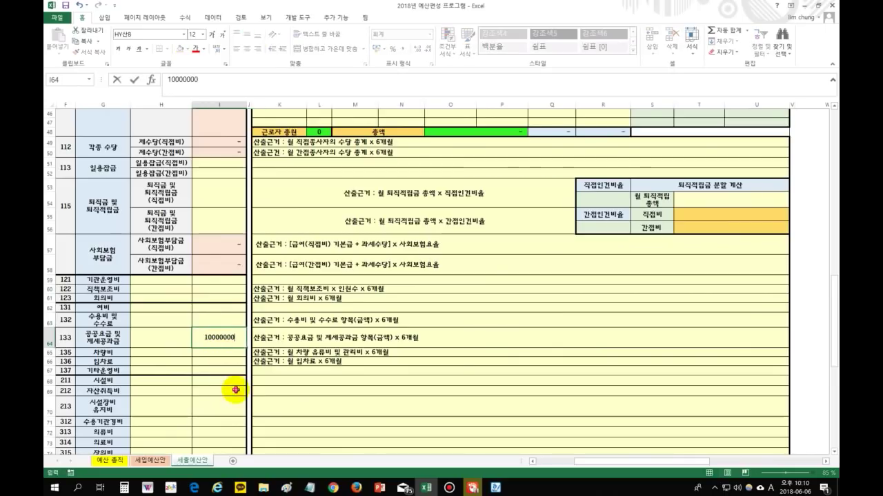
left_click(232, 388)
left_click(109, 461)
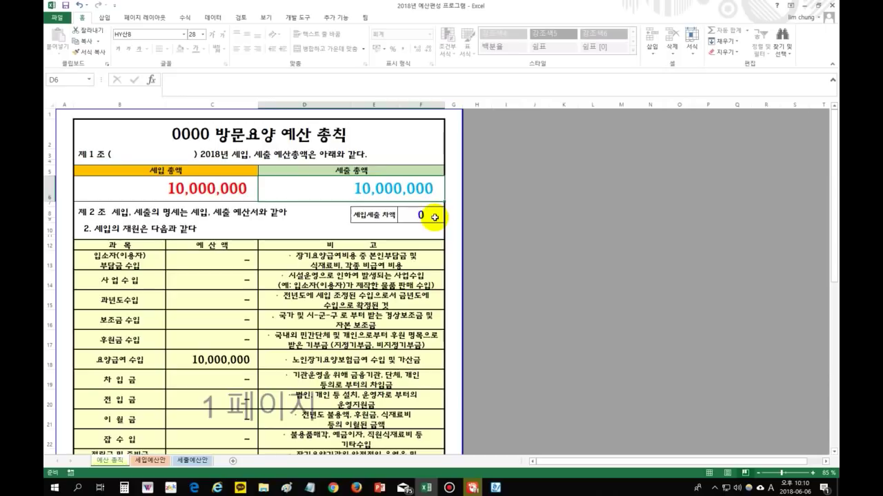
Step: Change the 가산금 수입 amount on the 세입예산안 sheet to 5000000 and check the totals and difference on 예산 총칙
left_click(150, 461)
left_click(242, 281)
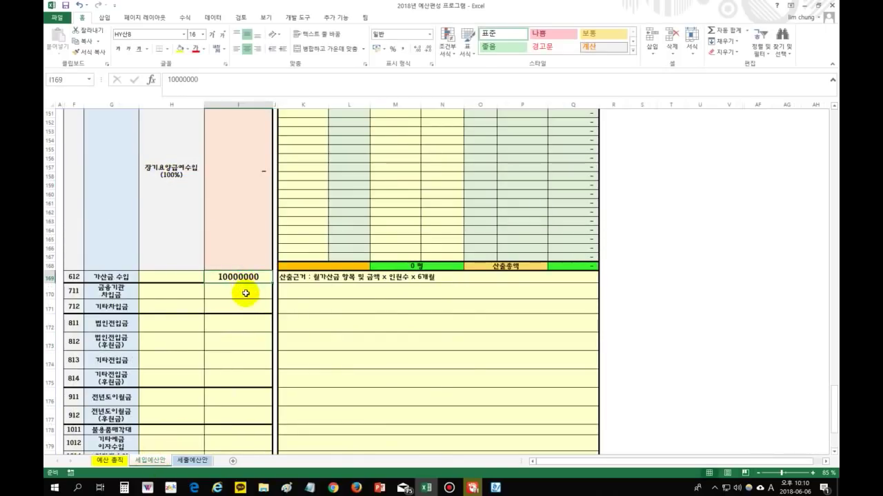
type("50")
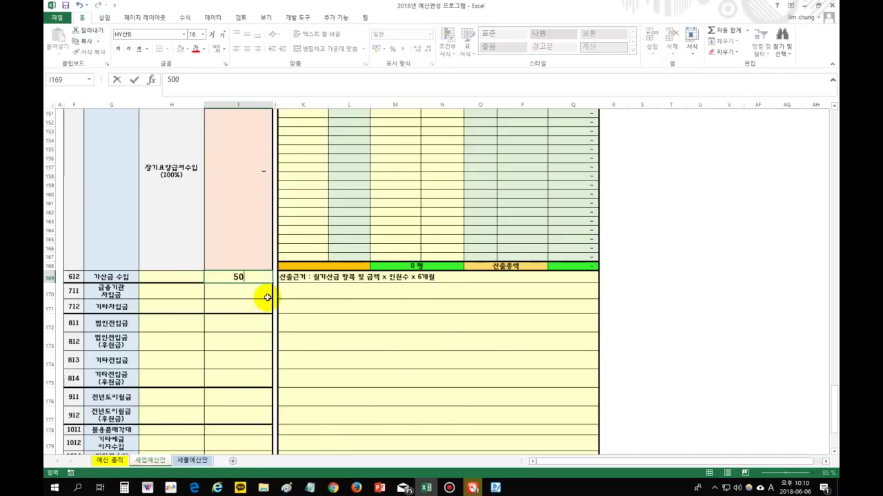
type("0000")
left_click(251, 339)
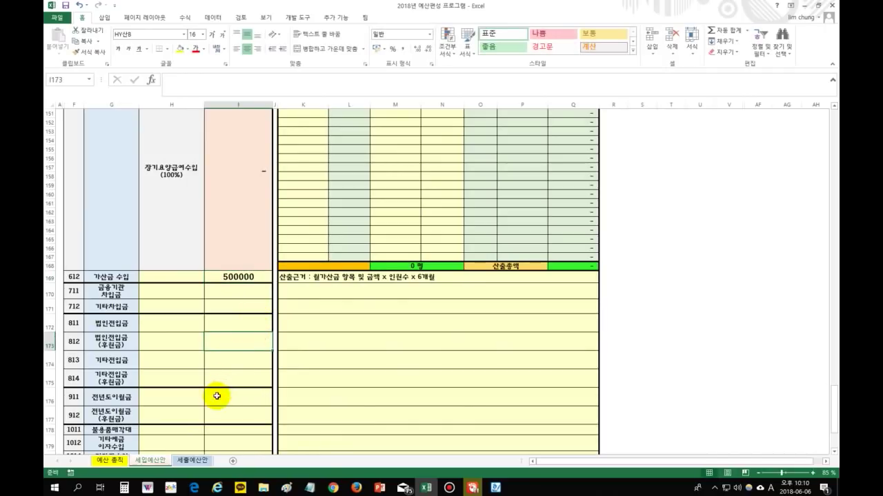
left_click(256, 277)
type("500")
left_click(246, 342)
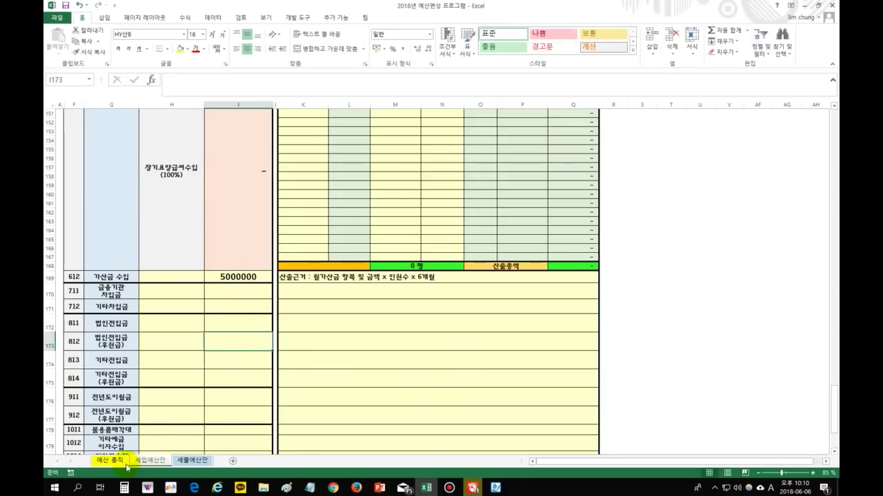
left_click(109, 460)
left_click(213, 297)
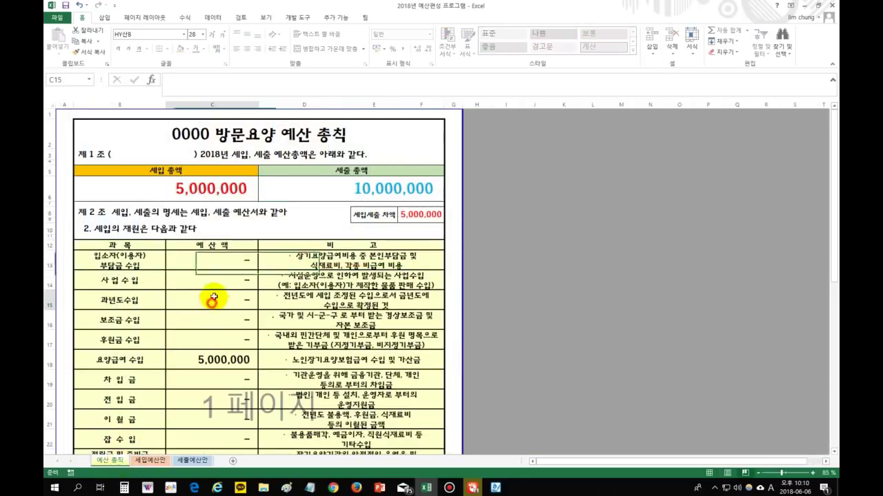
Step: Compare the 세입 총액, 세출 총액 and 세입세출 차액 cells on the 예산 총칙 sheet
left_click(196, 188)
left_click(360, 186)
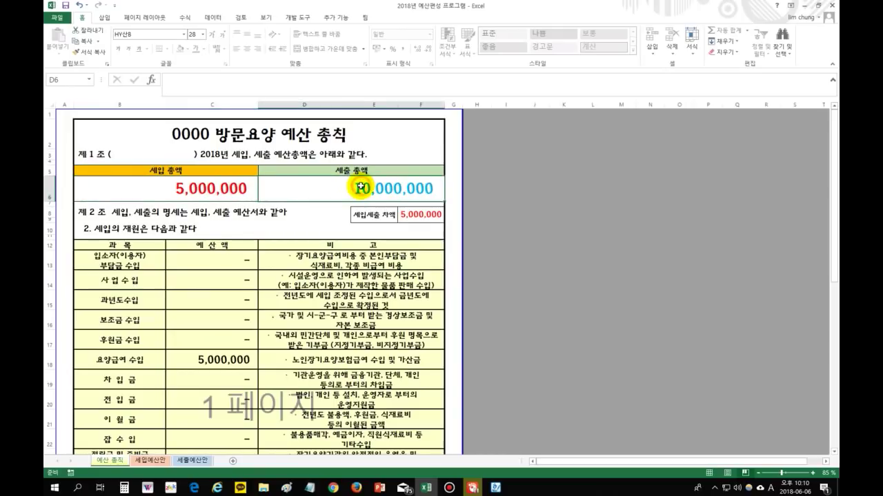
left_click(206, 188)
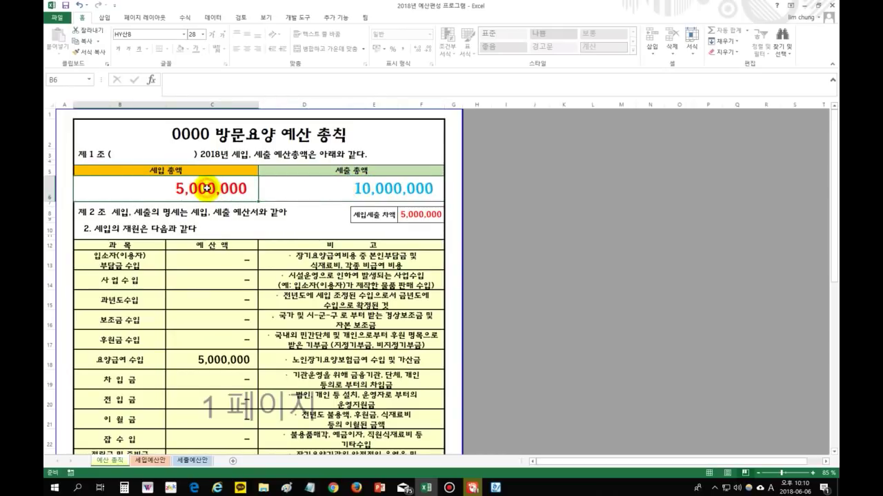
left_click(334, 186)
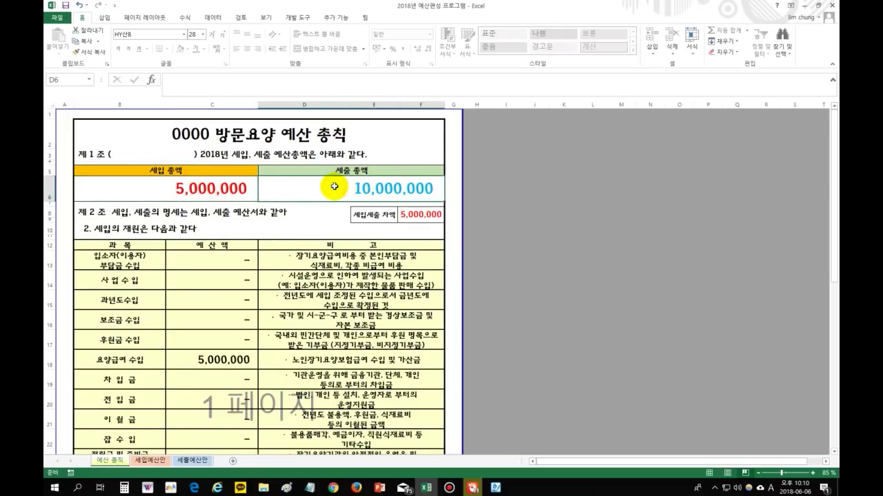
left_click(407, 217)
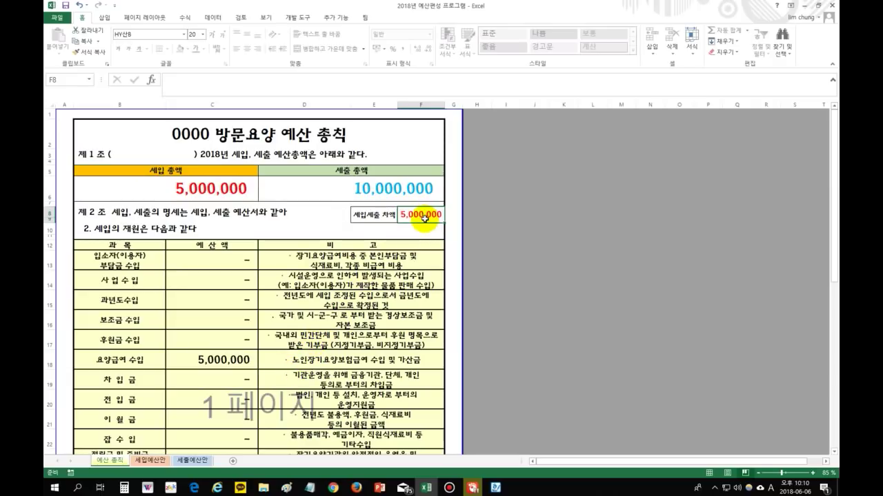
left_click(202, 188)
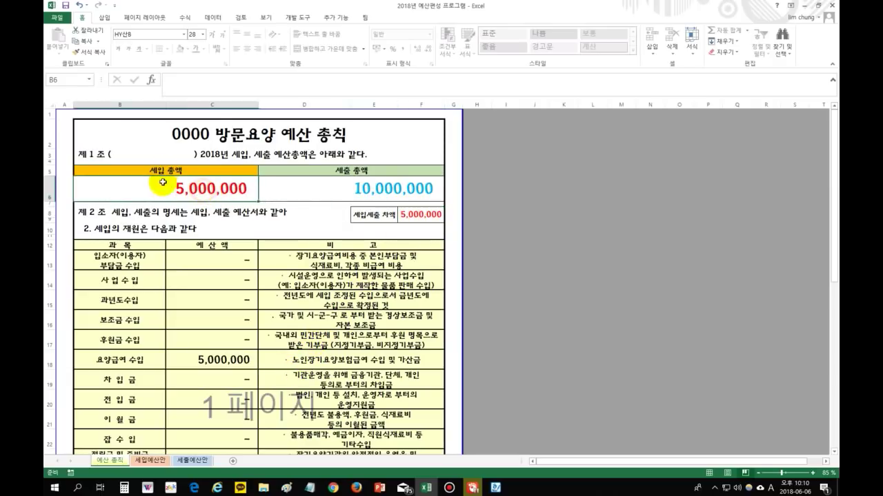
left_click(361, 185)
left_click(216, 189)
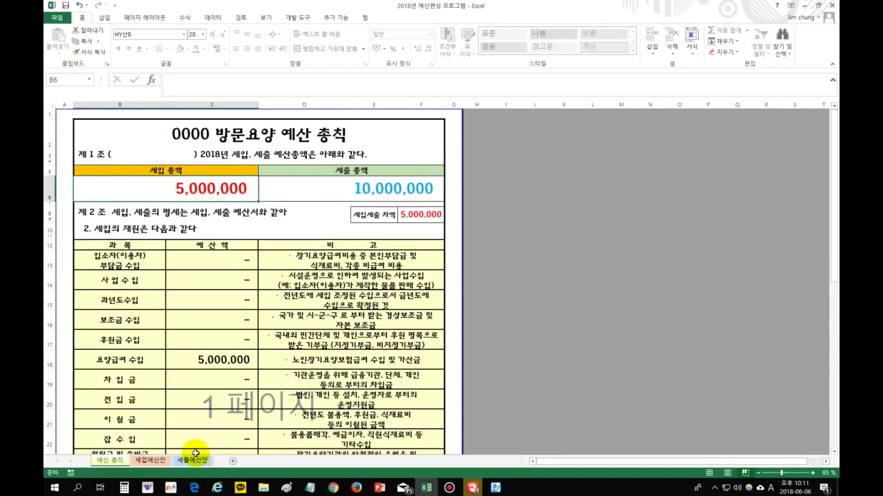
Step: Change the 가산금 수입 budget amount in cell I169 of the 세입예산안 sheet to 10000000
left_click(150, 460)
left_click(247, 278)
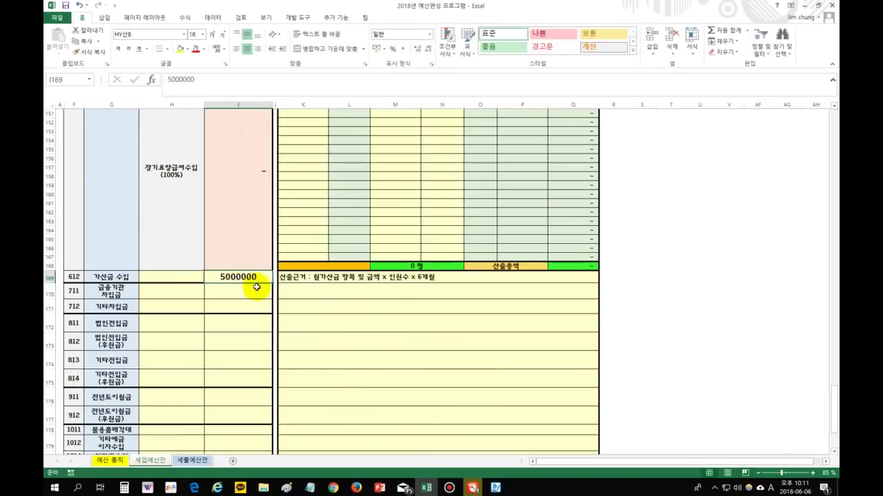
type("1000")
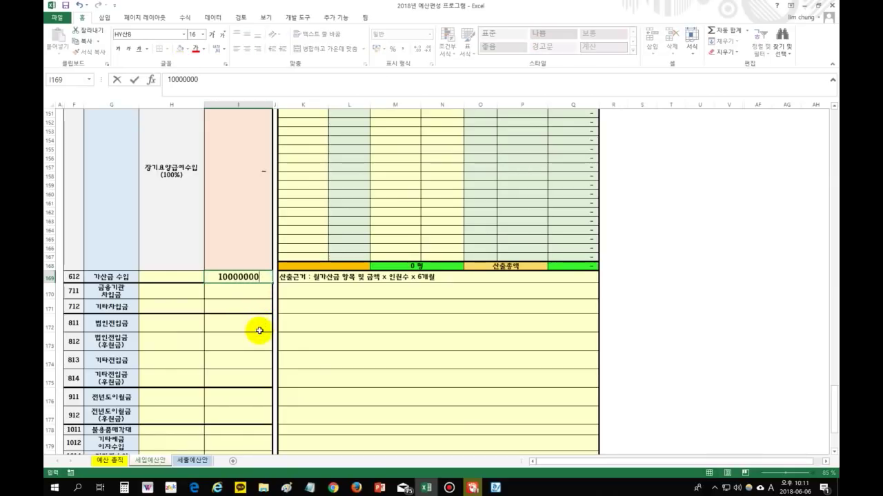
key("Return")
Step: Set 공공요금 및 제세공과금 in cell I64 of the 세출예산안 sheet to 5000000 and check the totals on 예산 총칙
left_click(192, 460)
left_click(227, 341)
type("5000000")
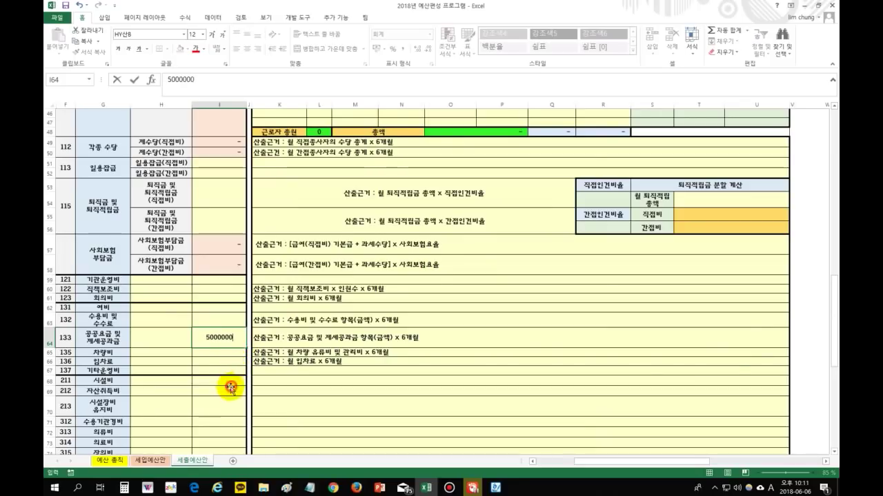
key("Return")
left_click(108, 460)
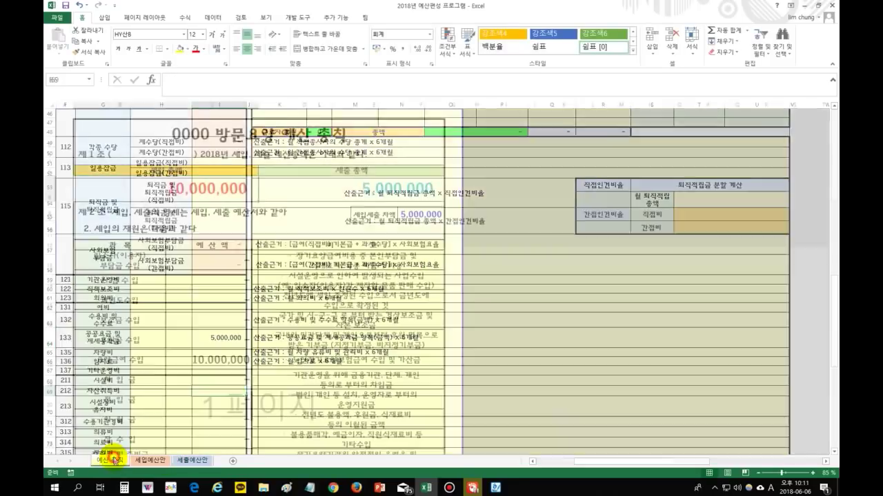
left_click(236, 303)
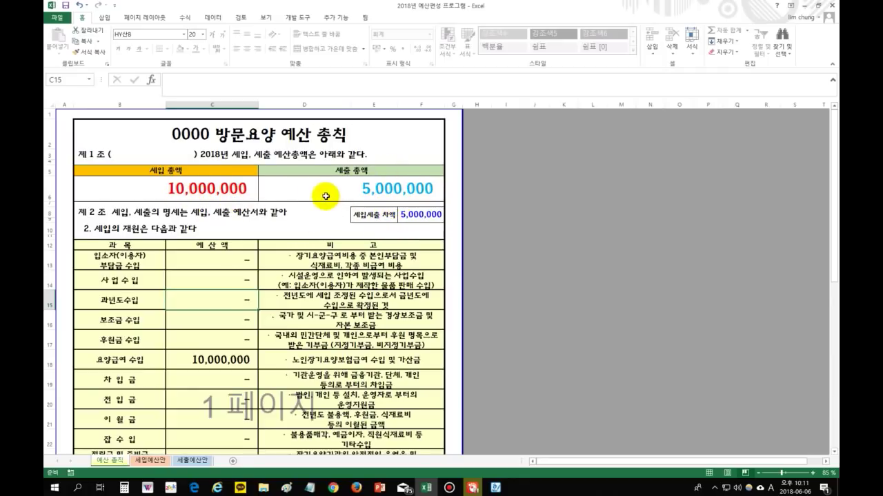
left_click(355, 191)
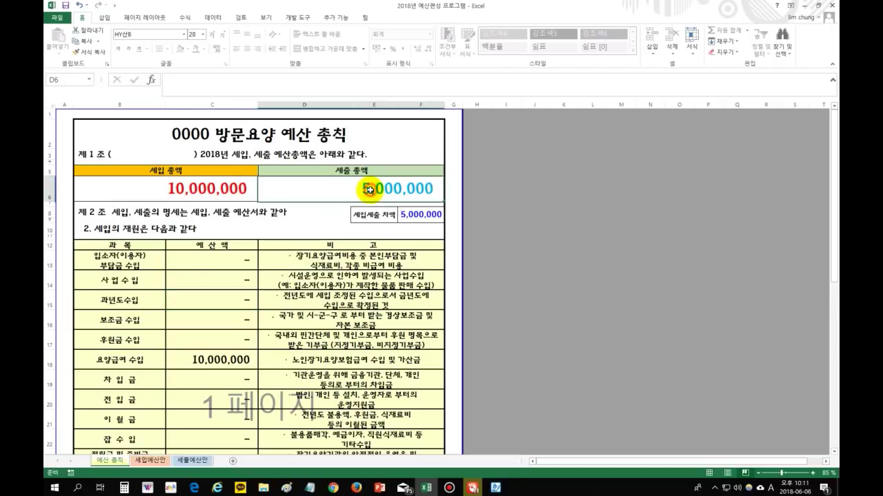
left_click(214, 190)
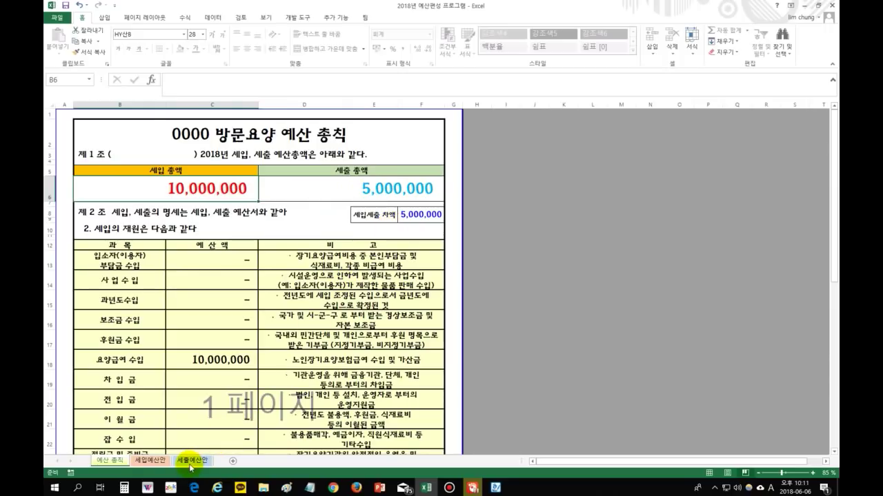
Step: Clear the 가산금 수입 amount on the 세입예산안 sheet and select the 공공요금 및 제세공과금 amount in cell I64 of 세출예산안
left_click(153, 460)
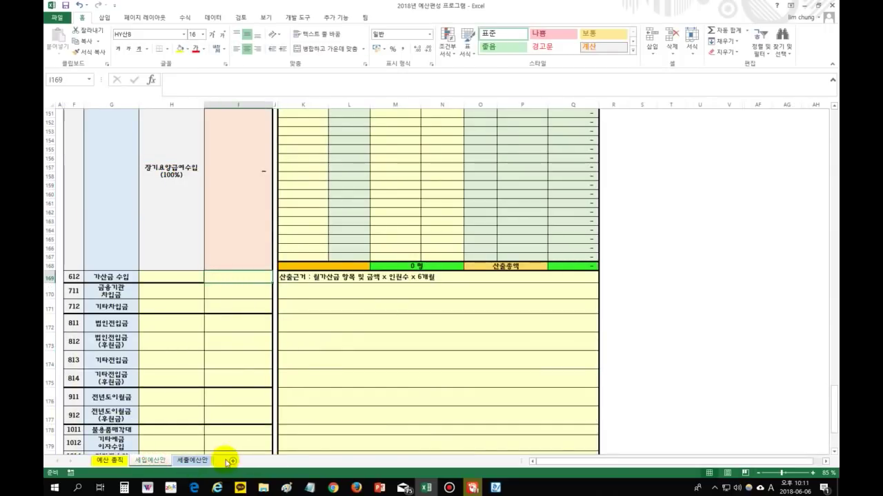
left_click(198, 460)
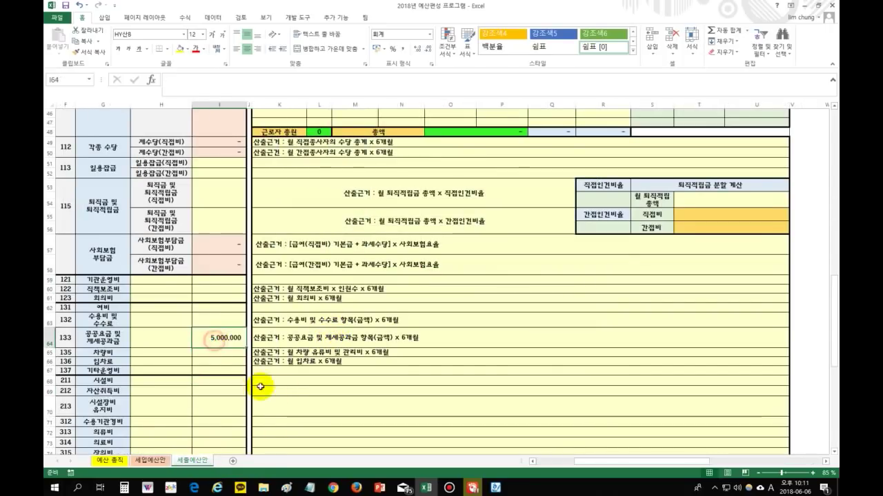
Step: Return to the start of the 세입예산안 sheet and examine its 본인부담금 수입 and 입소(이용) 비용수입 account cells
left_click(153, 459)
scroll(314, 357, "up", 20)
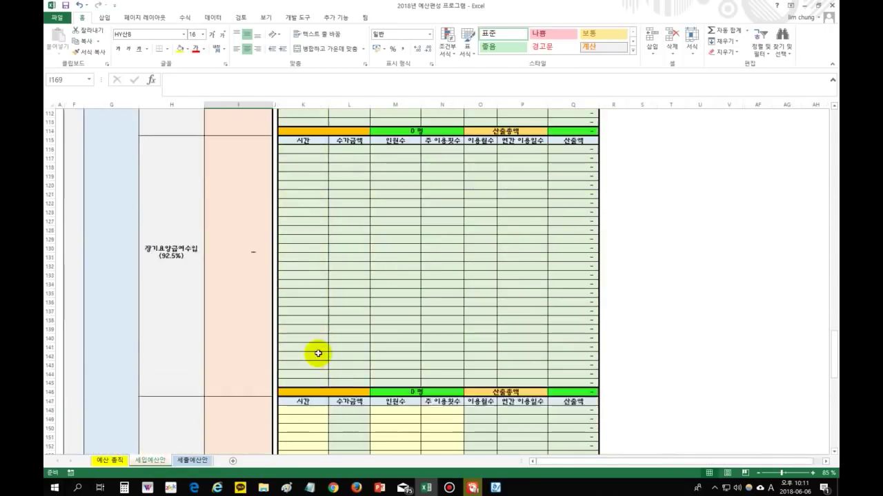
scroll(319, 358, "up", 13)
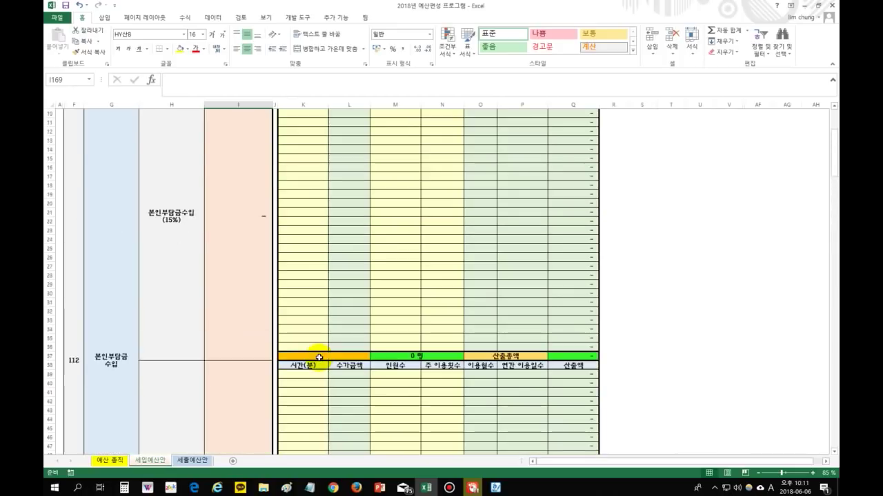
left_click(347, 286)
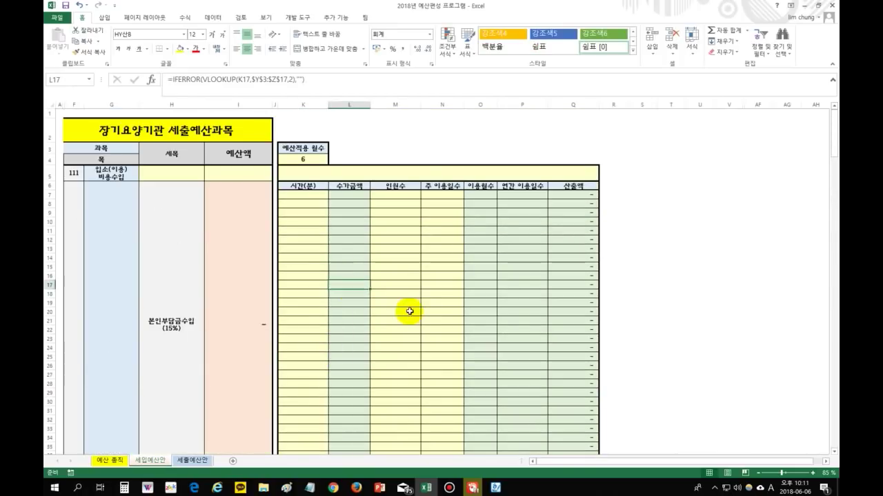
left_click(198, 466)
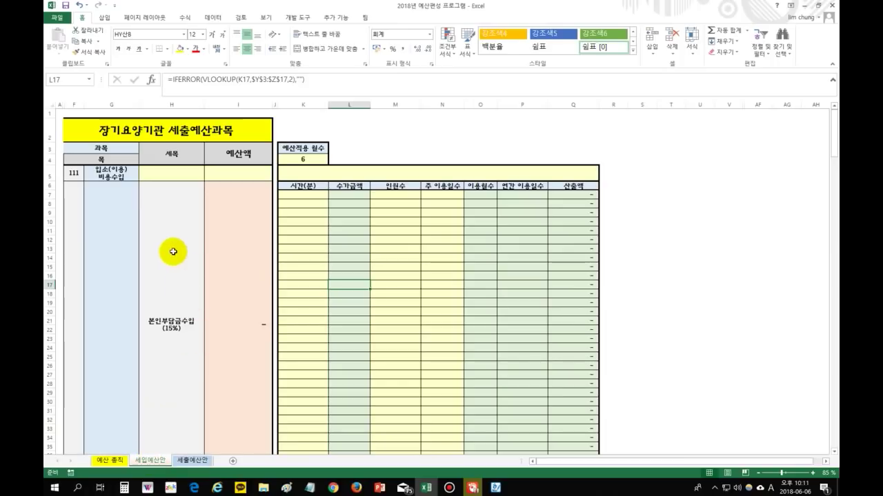
left_click(157, 220)
left_click(103, 209)
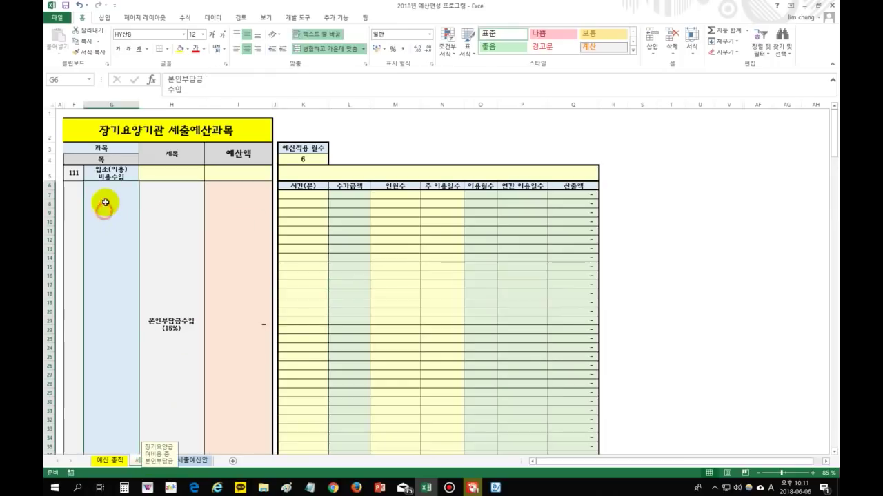
left_click(103, 173)
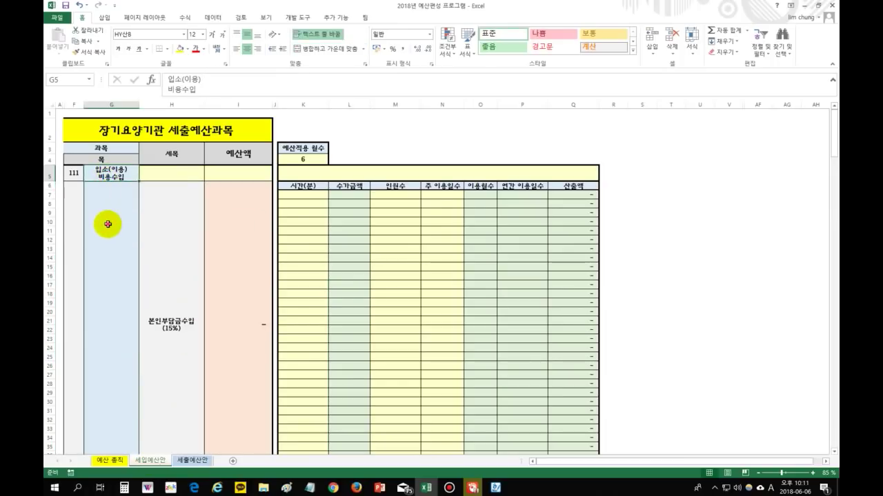
Step: Look through the revenue accounts in the 목 column of the 세입예산안 sheet down to the 세입 총계 row
scroll(131, 270, "down", 9)
scroll(132, 271, "down", 8)
scroll(132, 272, "down", 1)
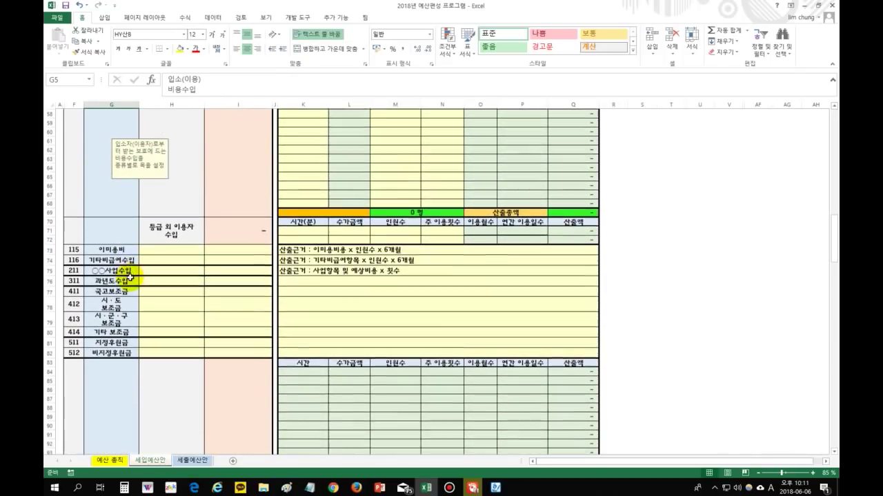
scroll(118, 270, "down", 5)
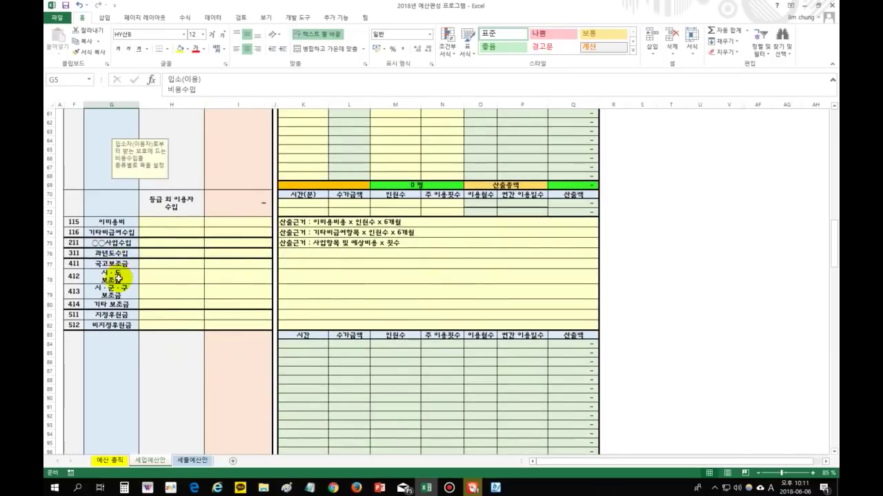
scroll(120, 279, "down", 17)
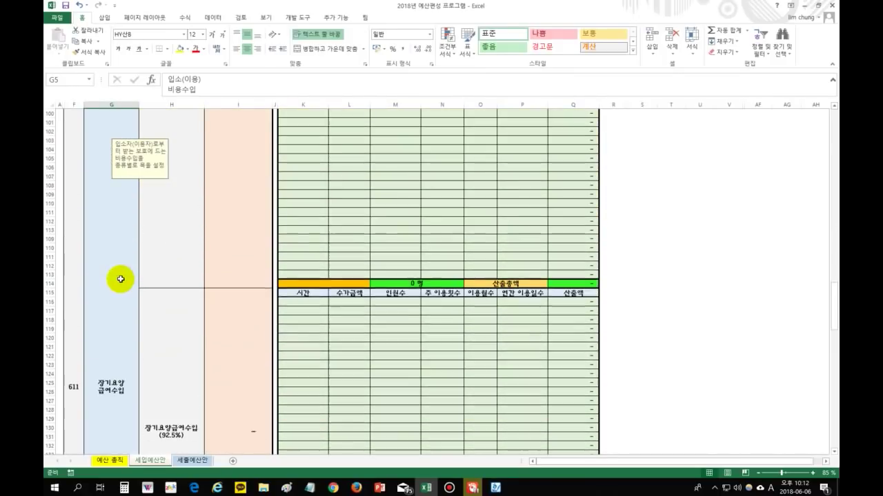
scroll(118, 317, "down", 10)
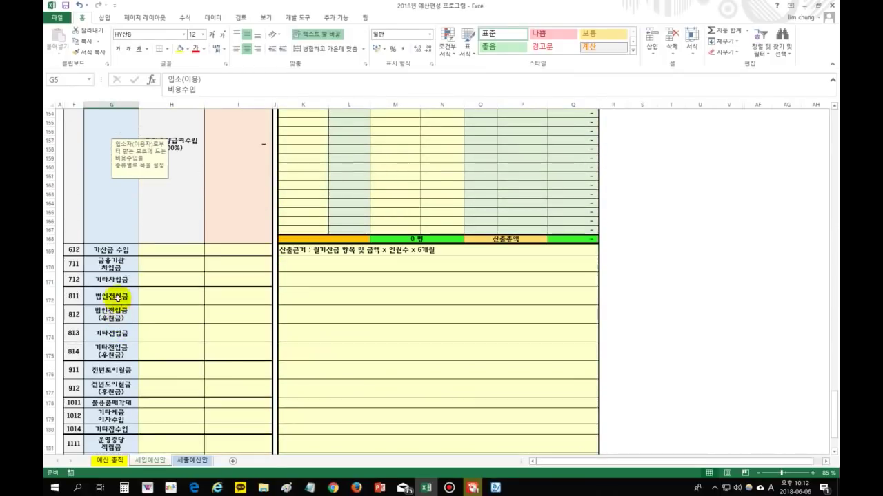
scroll(124, 281, "down", 2)
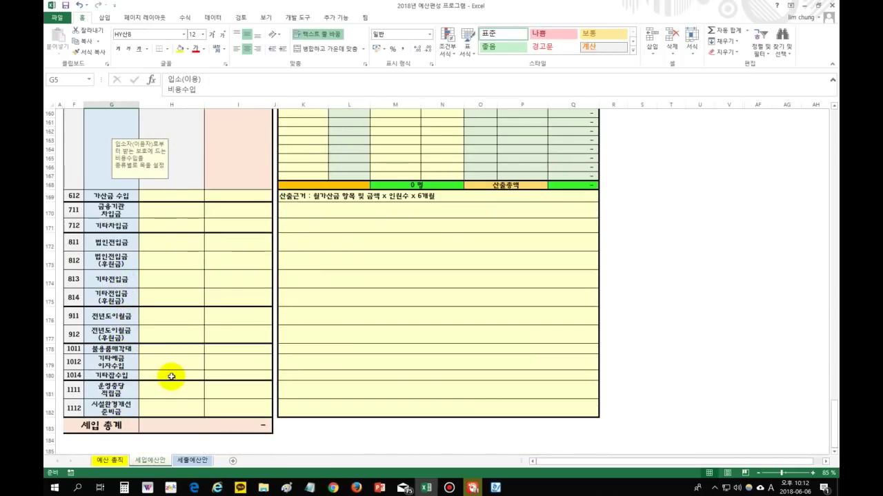
scroll(171, 375, "up", 17)
scroll(173, 376, "up", 20)
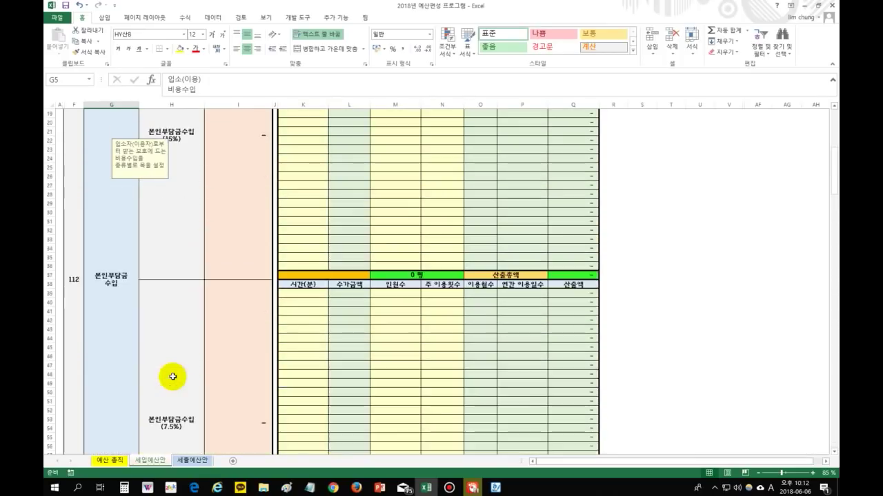
Step: Examine the 세목 heading and read the explanatory notes for 입소(이용) 비용수입 and 본인부담금 수입
left_click(187, 157)
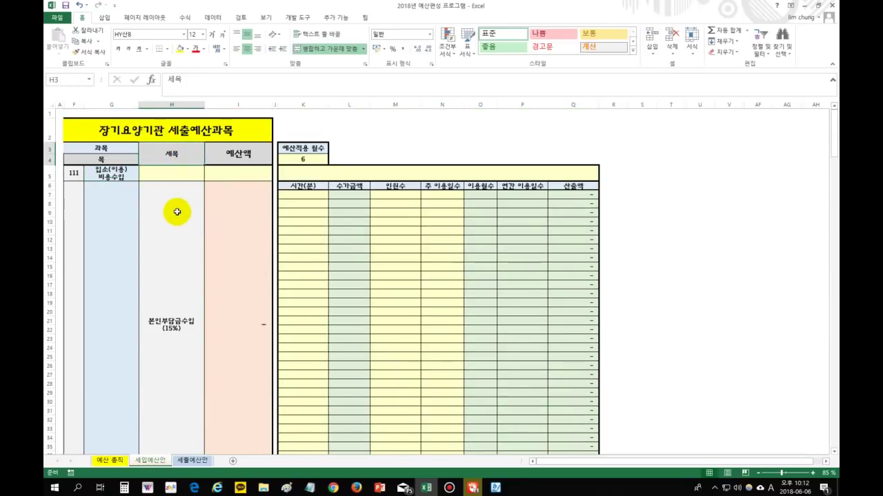
left_click(116, 171)
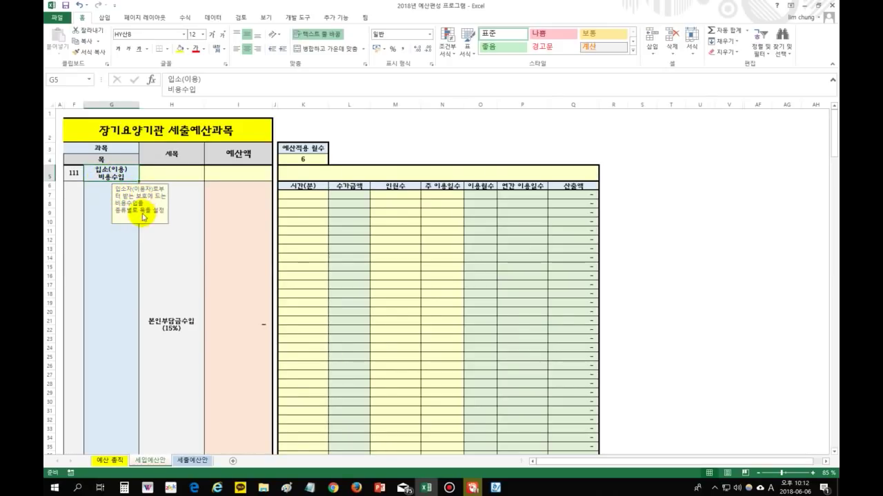
left_click(108, 252)
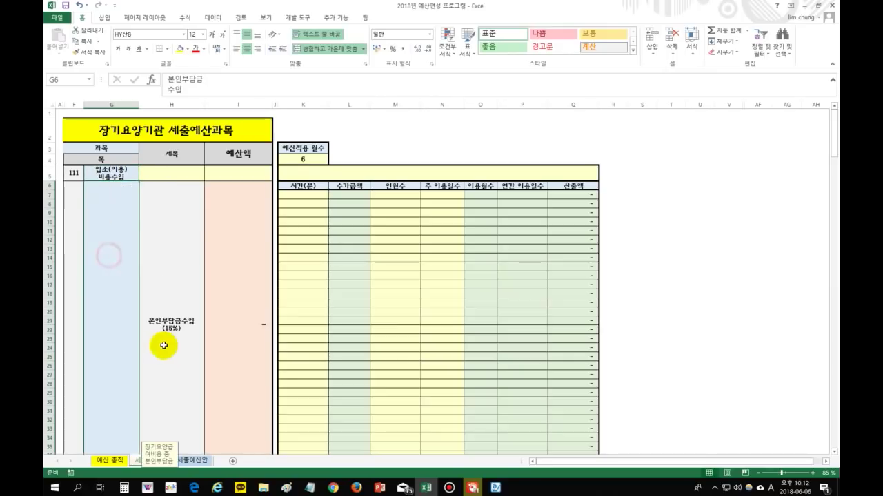
scroll(178, 391, "down", 3)
scroll(197, 352, "down", 5)
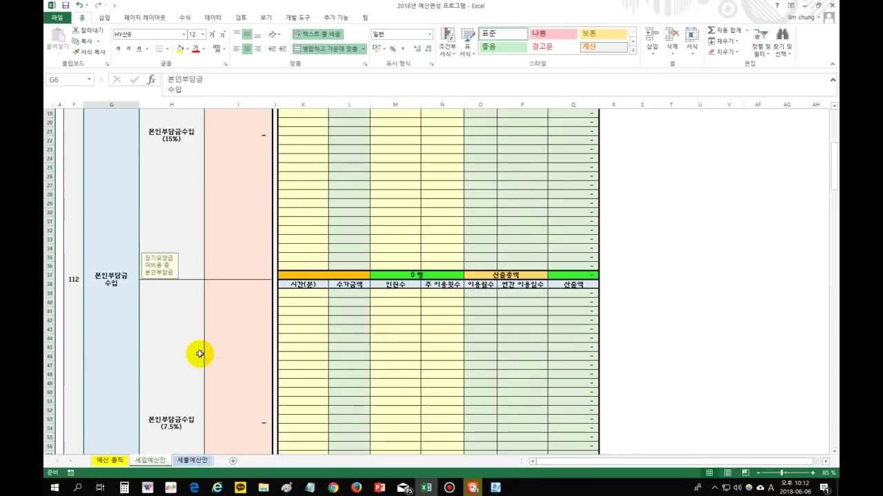
scroll(199, 353, "down", 7)
Step: Read the explanatory notes on the 목 account cells from 기타비급여수입 to 장기요양 급여수입, including the 시·군·구 보조금 note
left_click(108, 357)
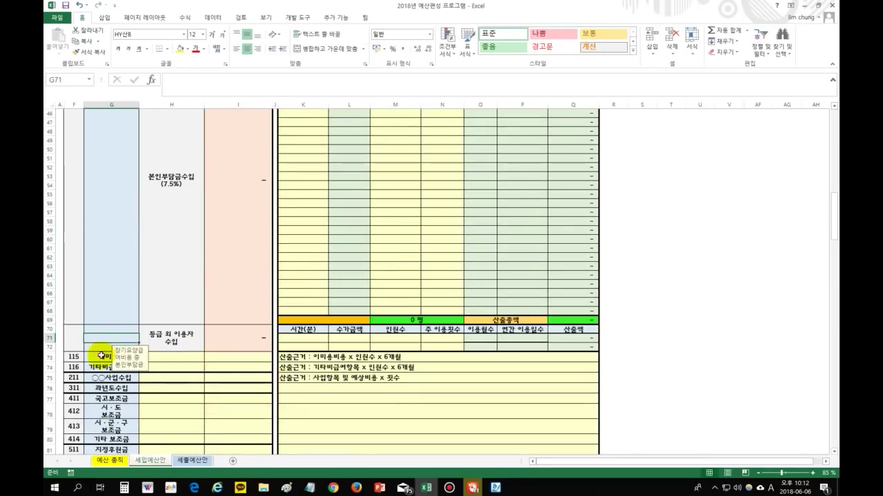
left_click(102, 367)
left_click(102, 378)
left_click(103, 388)
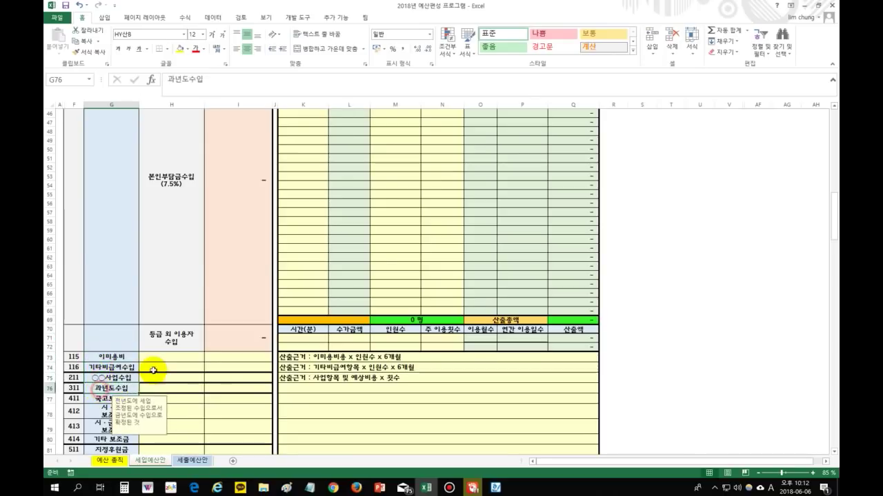
scroll(111, 336, "down", 4)
left_click(105, 317)
left_click(105, 331)
left_click(103, 342)
left_click(107, 352)
scroll(121, 379, "down", 3)
left_click(104, 364)
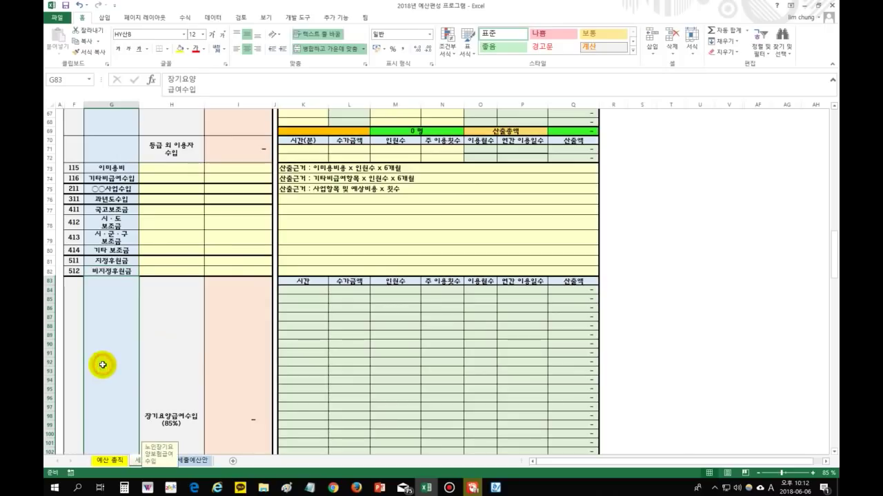
scroll(109, 317, "up", 2)
left_click(110, 288)
scroll(132, 345, "up", 17)
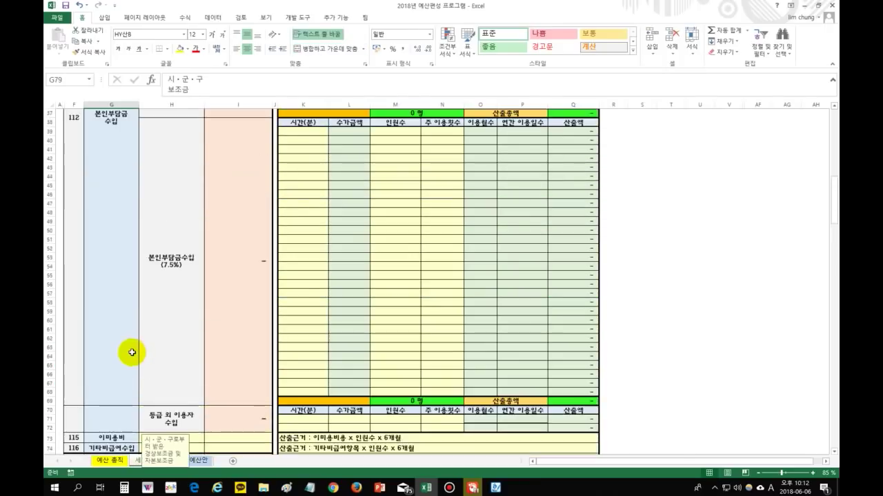
Step: Look through the 세목 items from 본인부담금수입 (15%) through 장기요양급여수입 (85%) and (100%) down to the 세입 총계 row
scroll(131, 352, "up", 4)
scroll(204, 322, "down", 1)
scroll(192, 295, "up", 1)
scroll(194, 253, "down", 3)
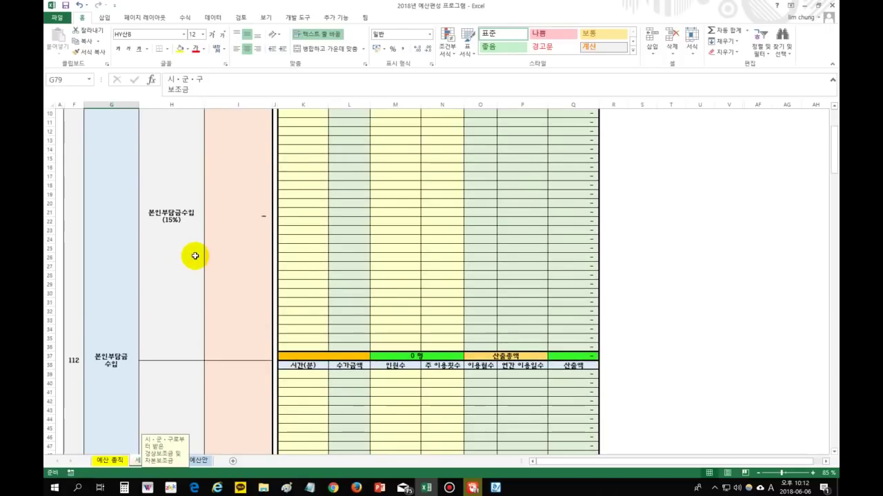
left_click(188, 247)
scroll(198, 276, "down", 14)
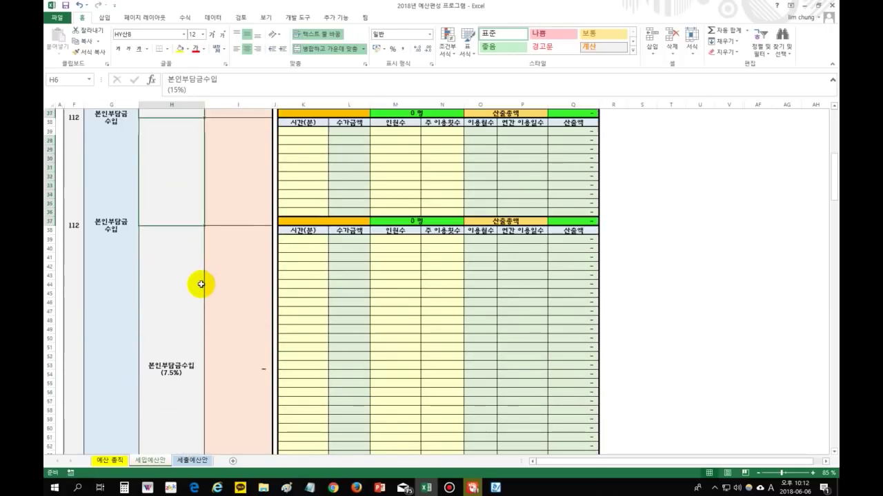
scroll(200, 282, "down", 9)
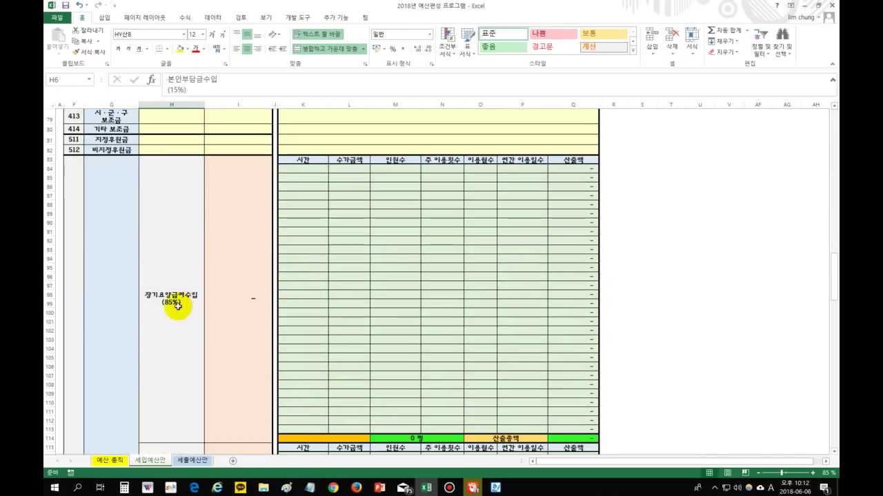
left_click(177, 308)
scroll(231, 306, "down", 20)
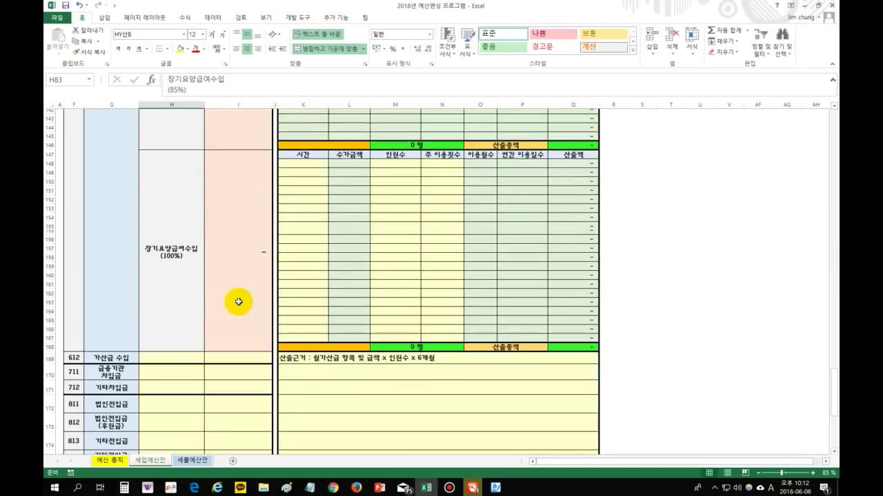
left_click(190, 283)
scroll(237, 286, "down", 4)
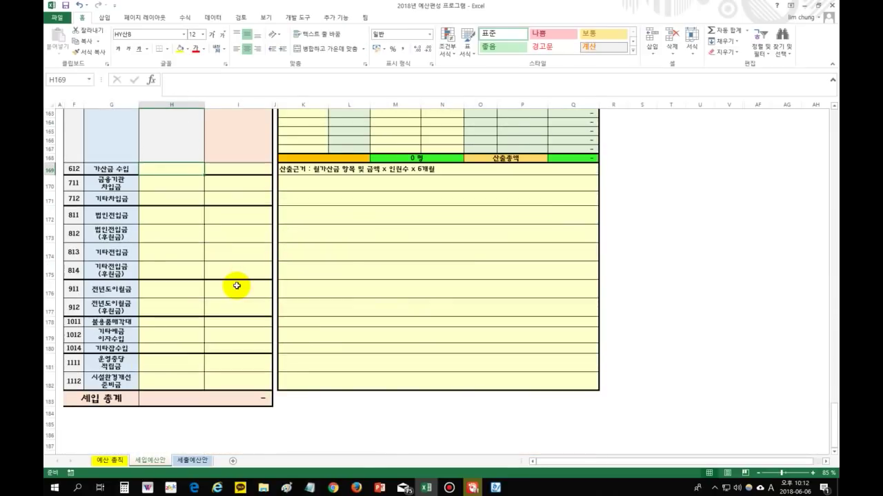
Step: Go back to 본인부담금수입 (15%) and examine the 세목 items from there through 본인부담금수입 (7.5%) to 등급 외 이용자 수입
scroll(236, 286, "up", 20)
scroll(236, 286, "up", 16)
scroll(220, 303, "down", 2)
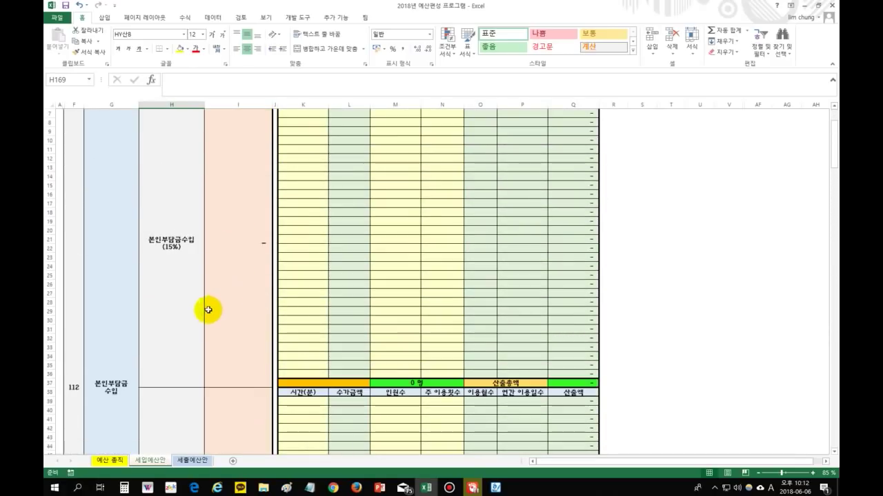
left_click(179, 290)
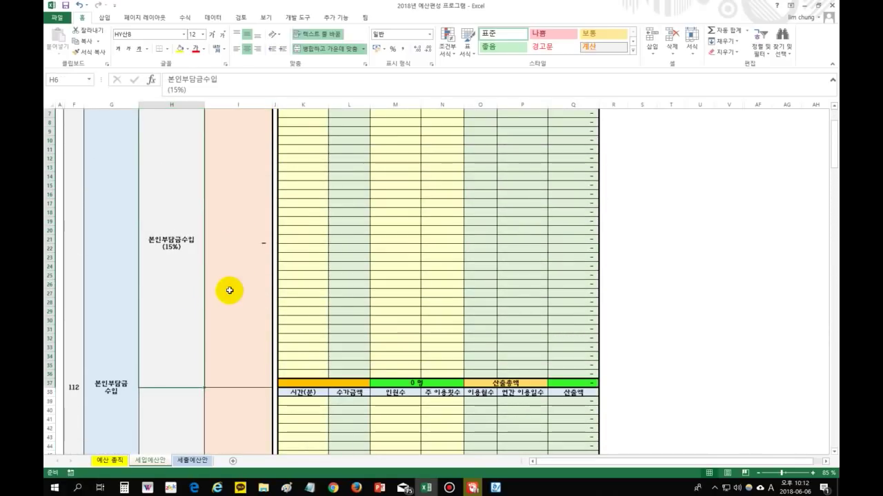
scroll(234, 286, "down", 2)
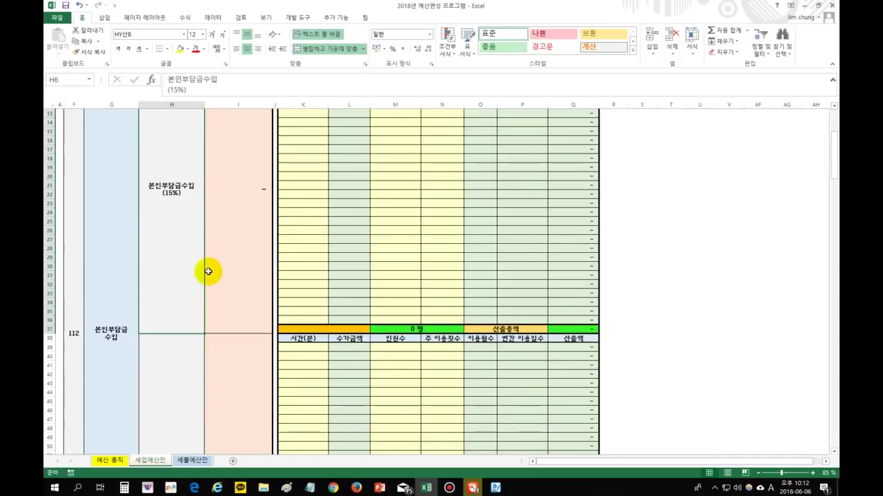
scroll(240, 278, "down", 7)
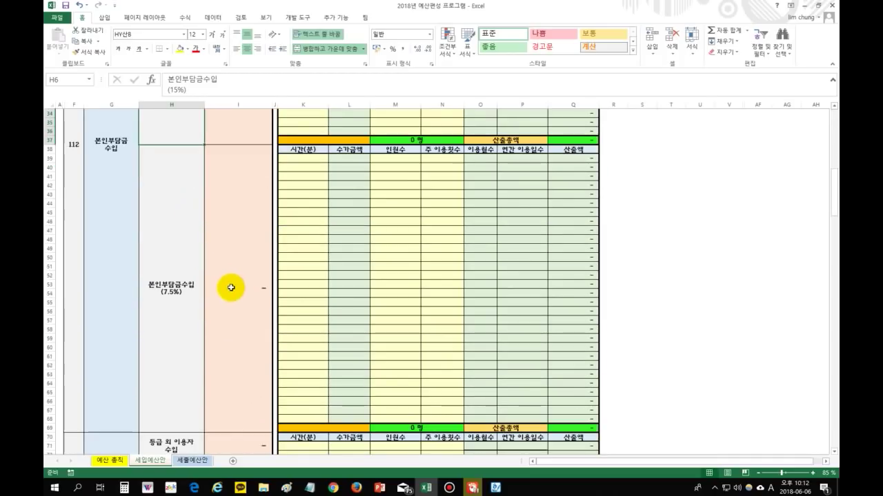
scroll(203, 319, "down", 2)
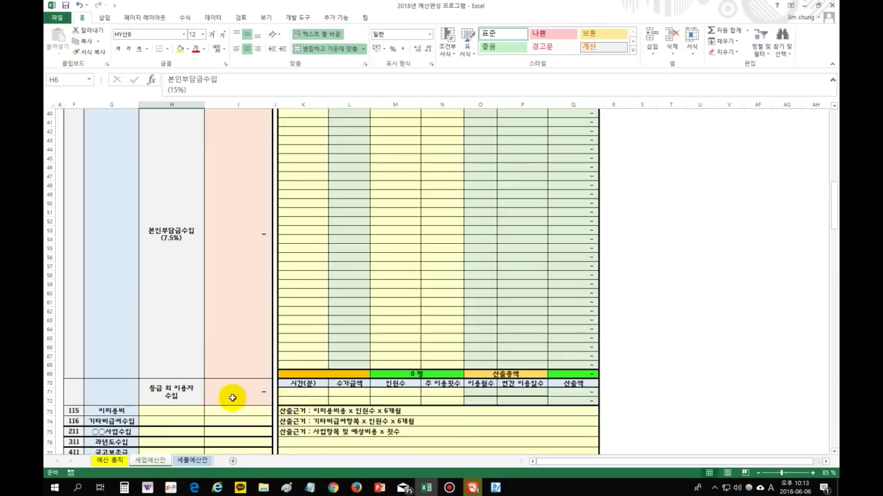
scroll(217, 399, "up", 9)
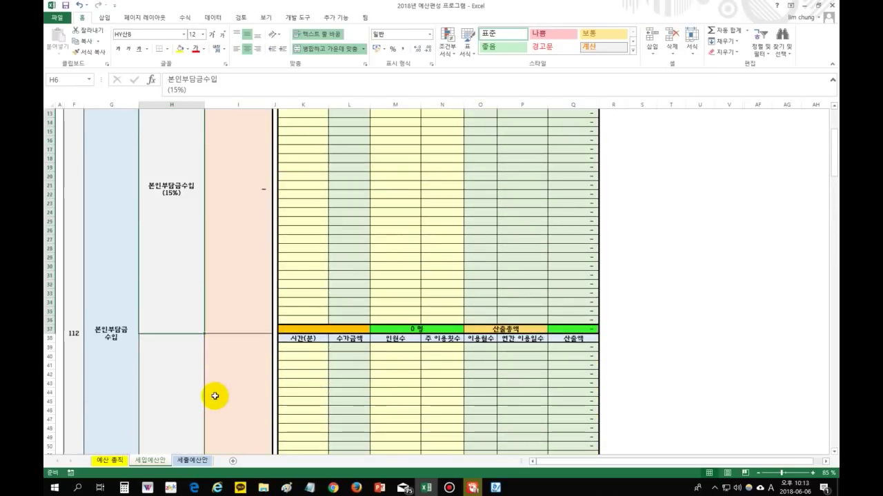
Step: Compare the 본인부담금수입 (15%) and 본인부담금수입 (7.5%) cells in the 세목 column and return to the start of the sheet
scroll(214, 395, "down", 2)
left_click(170, 305)
left_click(169, 256)
left_click(169, 320)
left_click(168, 324)
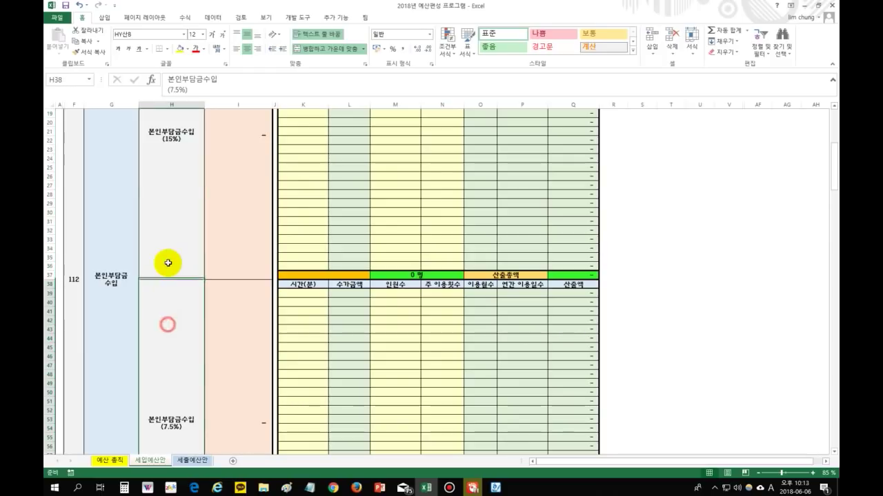
left_click(168, 253)
scroll(213, 359, "up", 6)
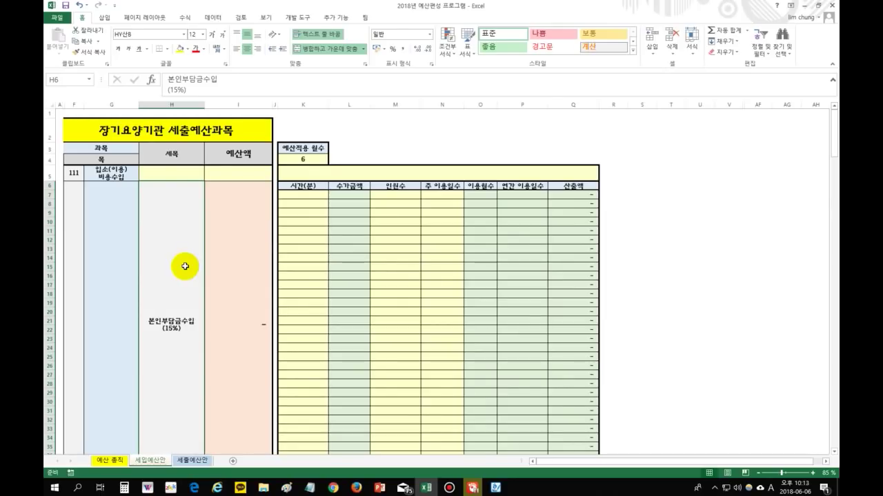
scroll(184, 266, "down", 3)
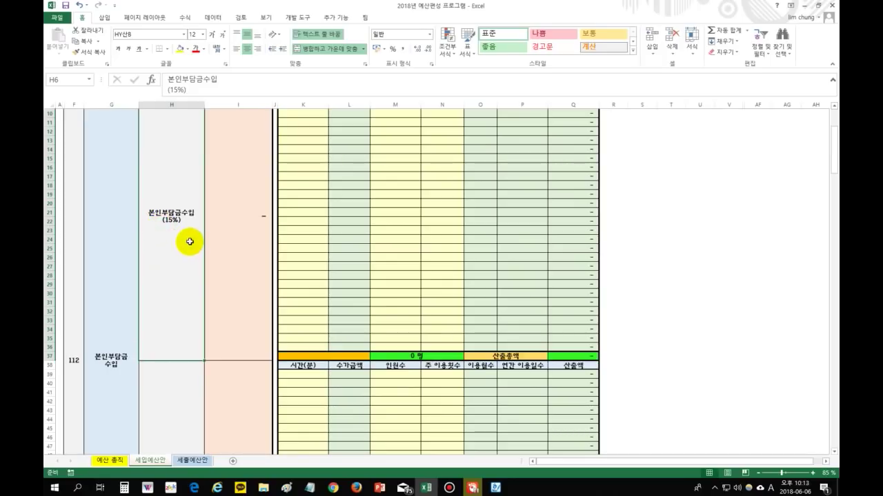
scroll(190, 241, "down", 5)
left_click(184, 310)
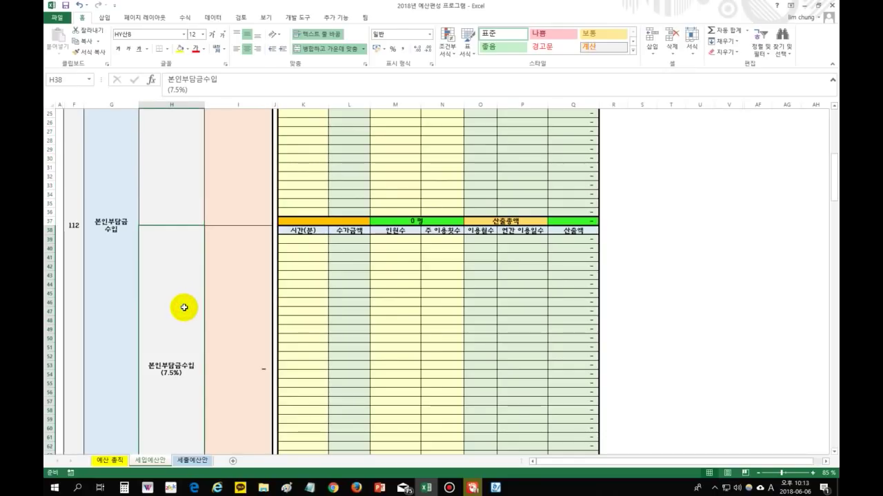
scroll(184, 307, "up", 8)
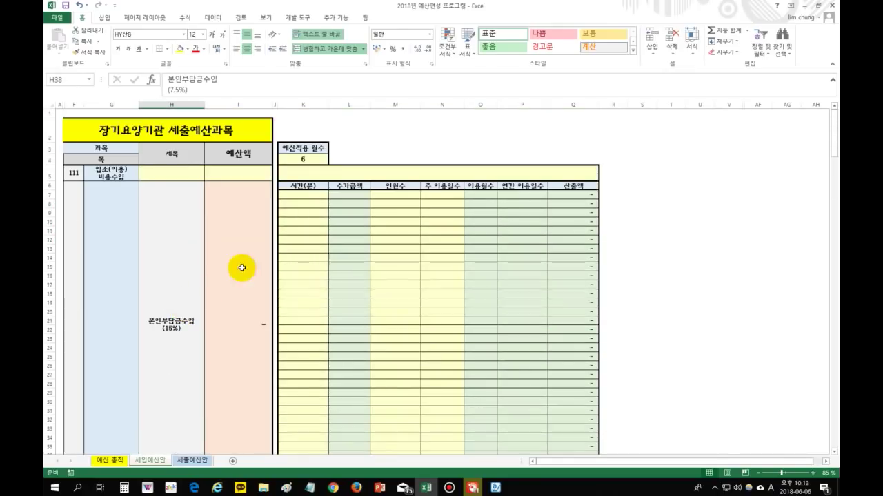
Step: Try 480 as the 시간(분) value in the first row of the 본인부담금수입 (15%) calculation table
left_click(302, 195)
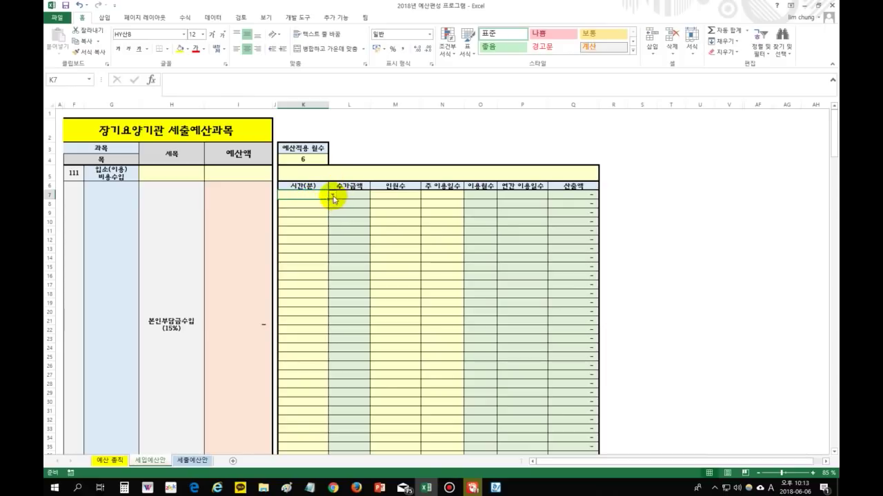
left_click(333, 196)
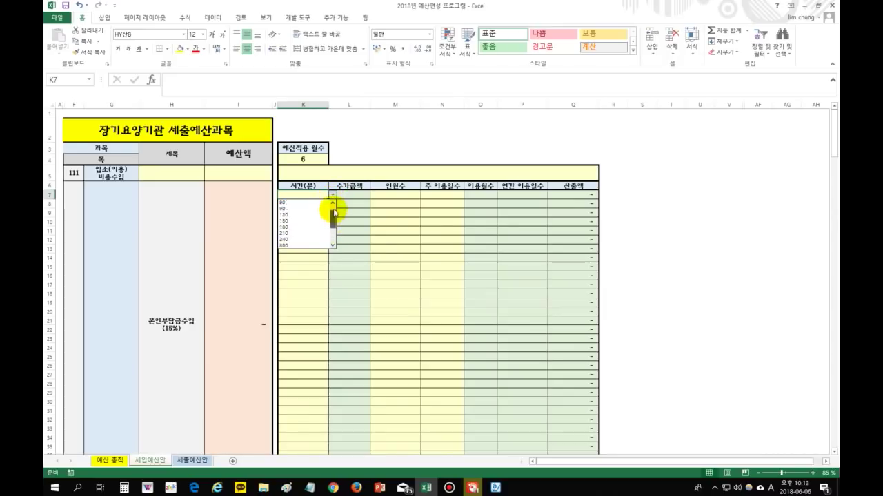
left_click(309, 209)
left_click(333, 195)
left_click_drag(333, 205, 334, 233)
left_click(302, 246)
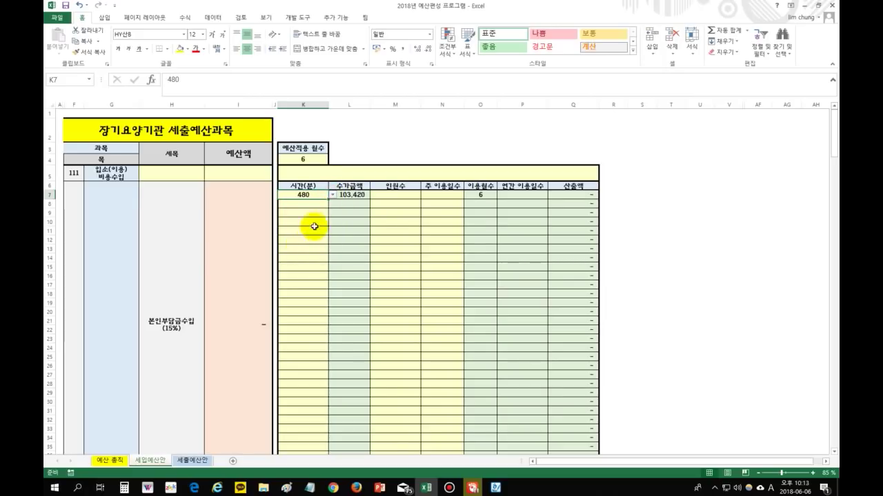
Step: Set 시간(분) in the first row of the 본인부담금수입 (15%) table to 60 and inspect the row's 수가금액 formula
left_click(332, 197)
left_click_drag(334, 233, 323, 207)
left_click(308, 214)
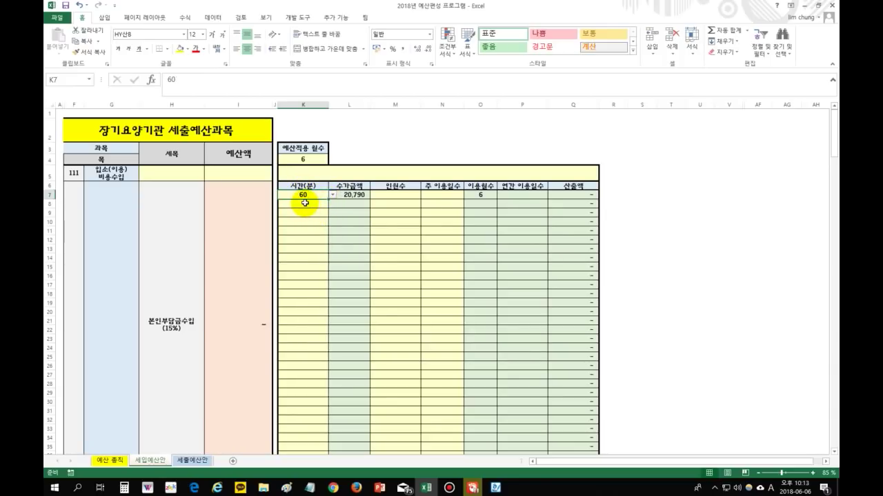
left_click(352, 196)
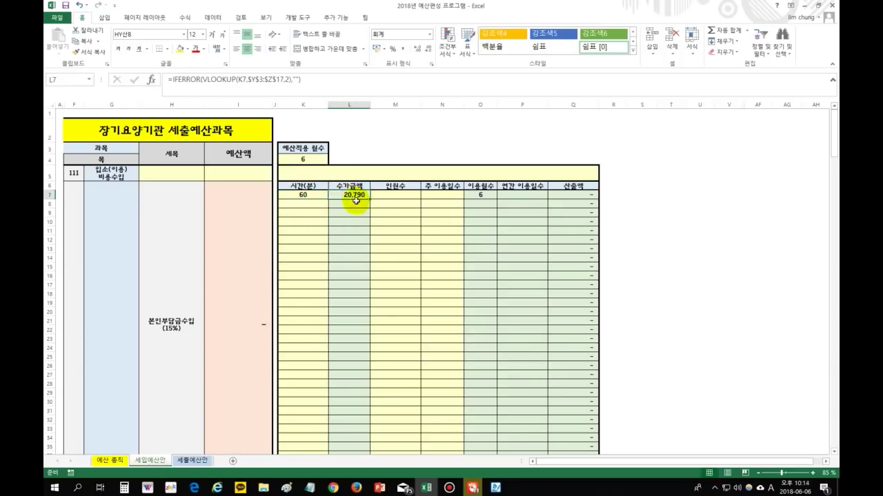
Step: In the same row, enter 2 for 인원수 and choose 5 for 주 이용일수
left_click(399, 195)
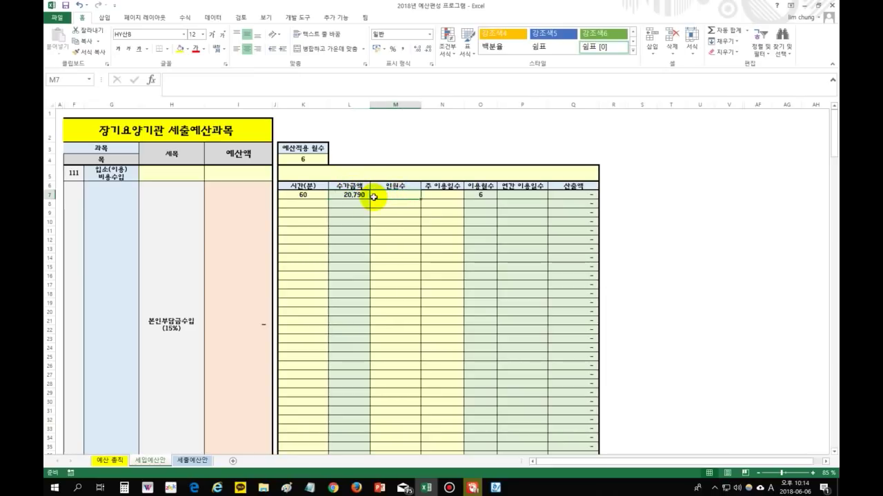
left_click(304, 194)
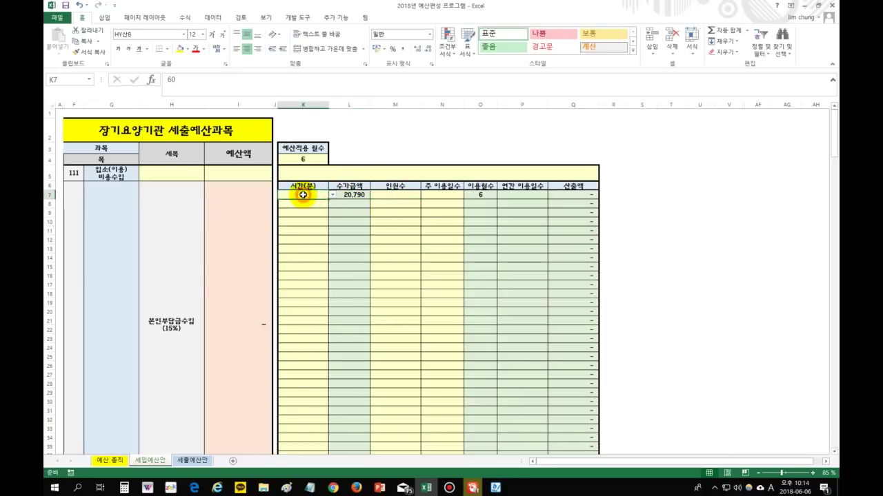
left_click(394, 195)
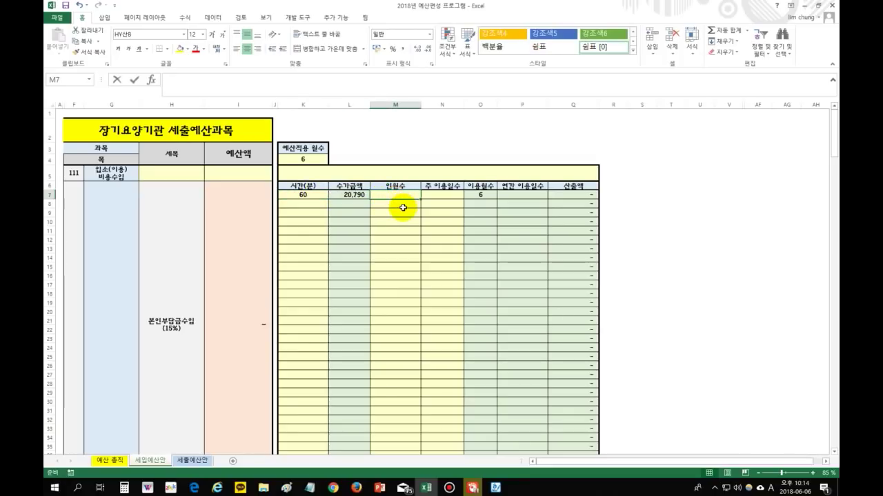
type("2")
left_click(438, 196)
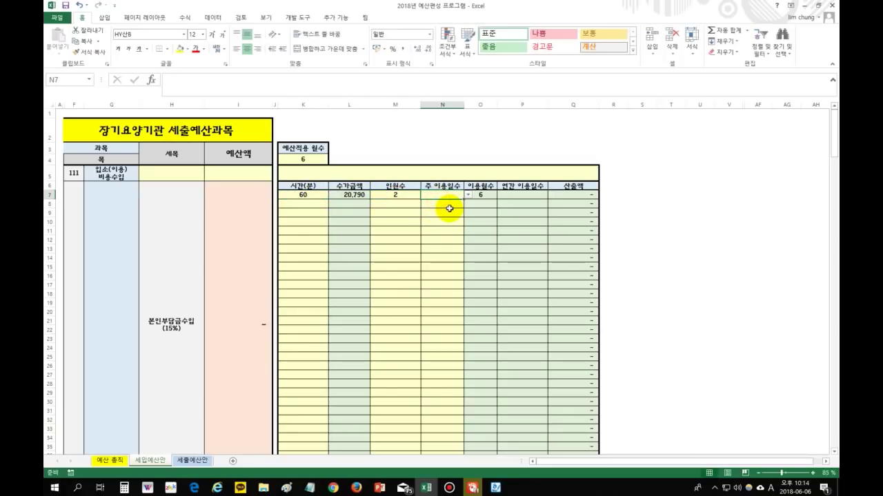
left_click(468, 195)
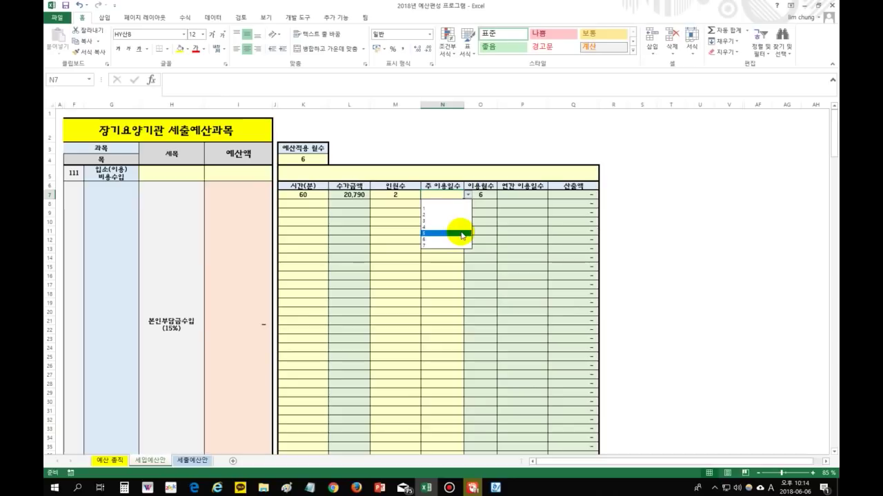
left_click(461, 234)
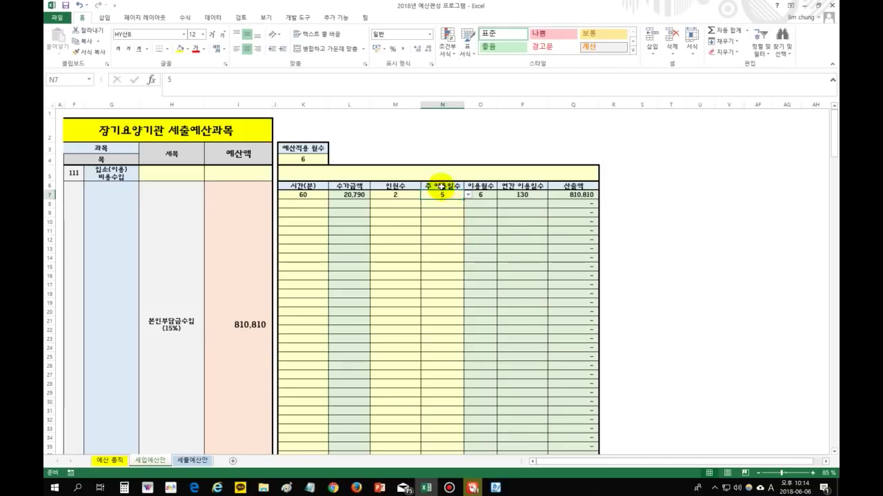
Step: Inspect the first row's 이용월수 formula and try switching 예산적용 월수 to 12 and back to 6
left_click(480, 194)
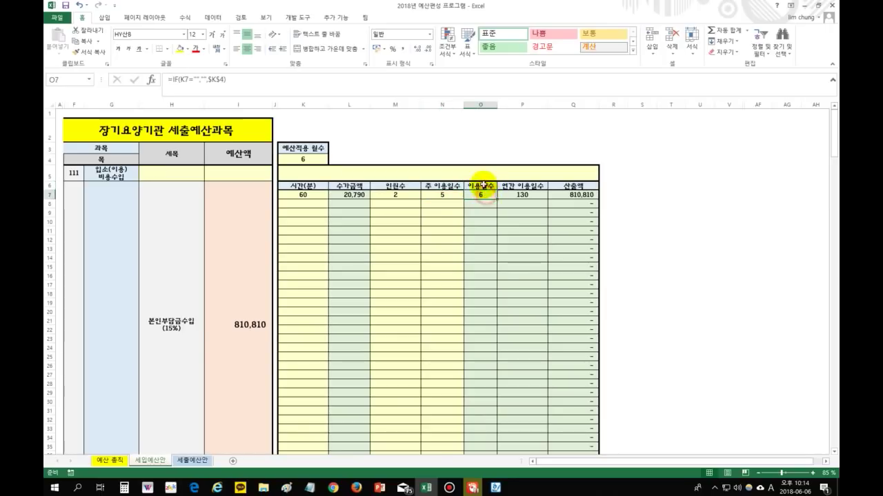
left_click(318, 147)
left_click(323, 160)
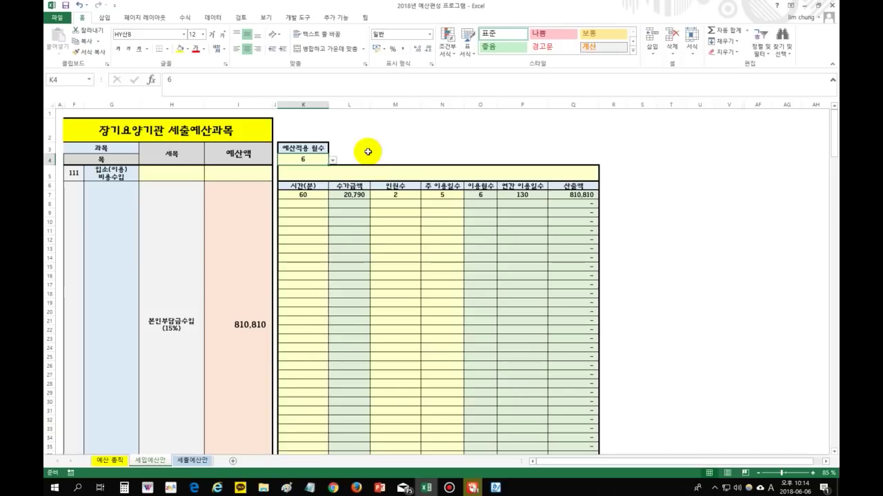
left_click(332, 161)
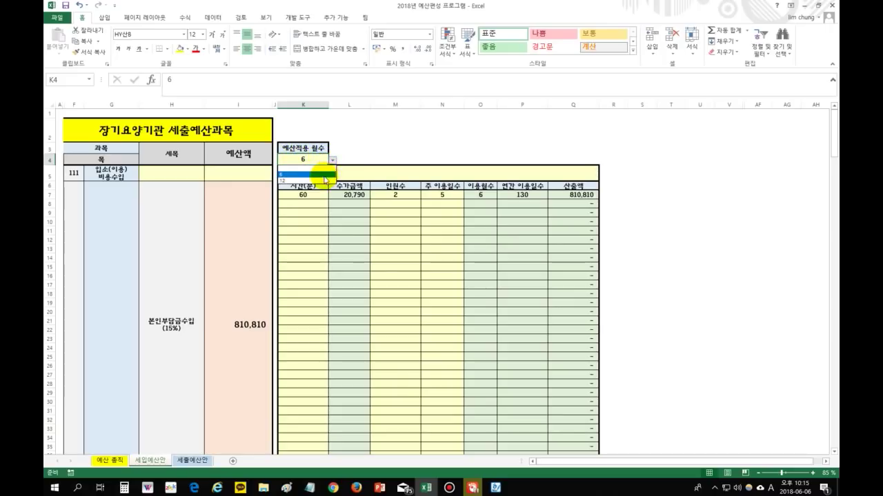
left_click(322, 180)
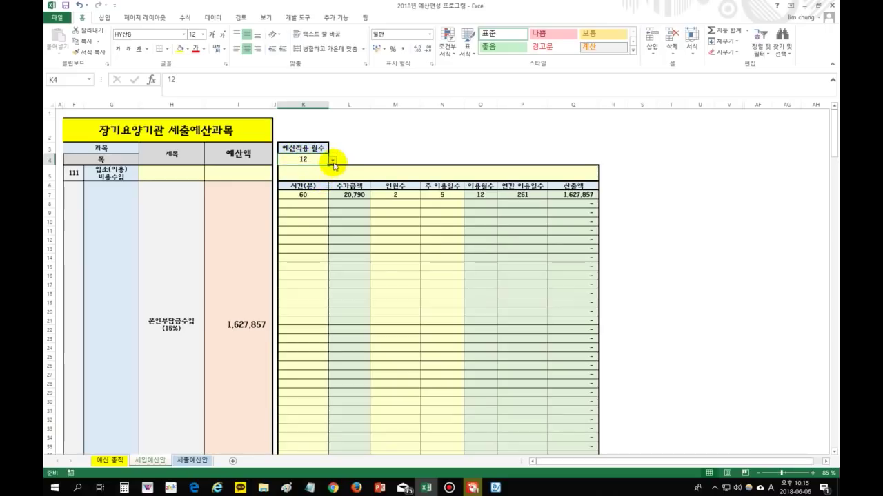
left_click(332, 162)
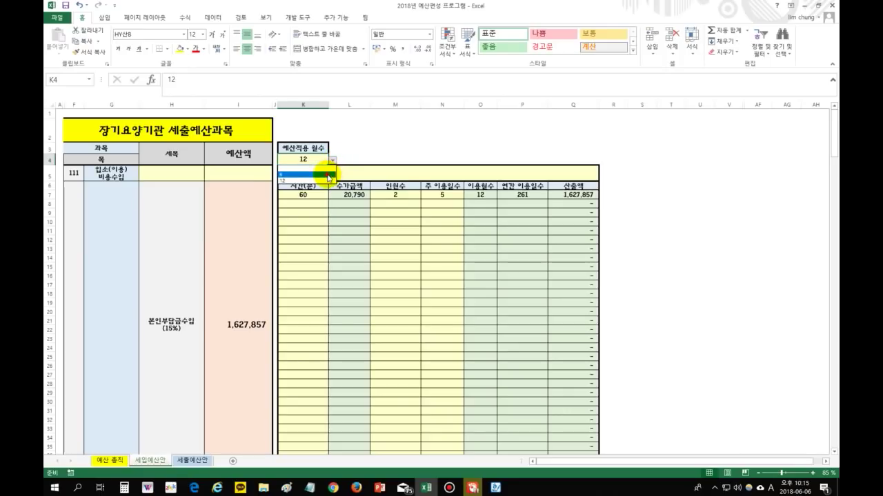
left_click(328, 176)
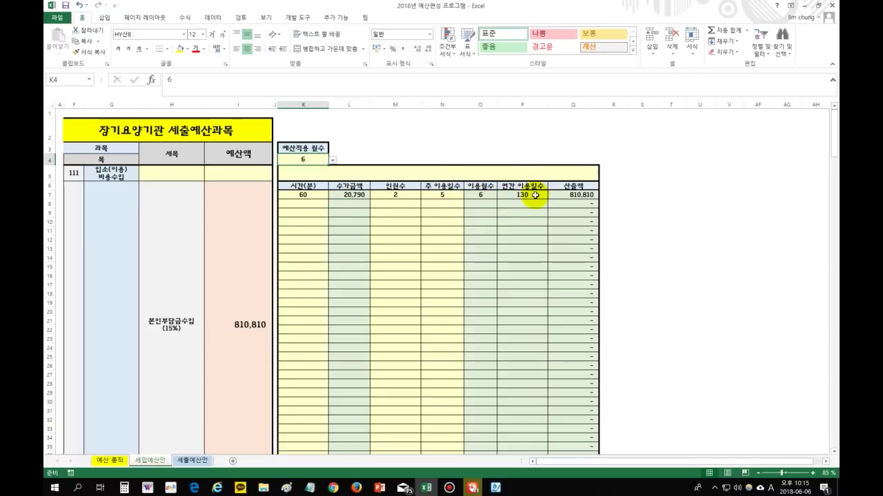
Step: Examine the first row's 주 이용일수 and 이용월수 cells and the formula behind its 연간 이용일수
left_click(451, 196)
left_click(473, 197)
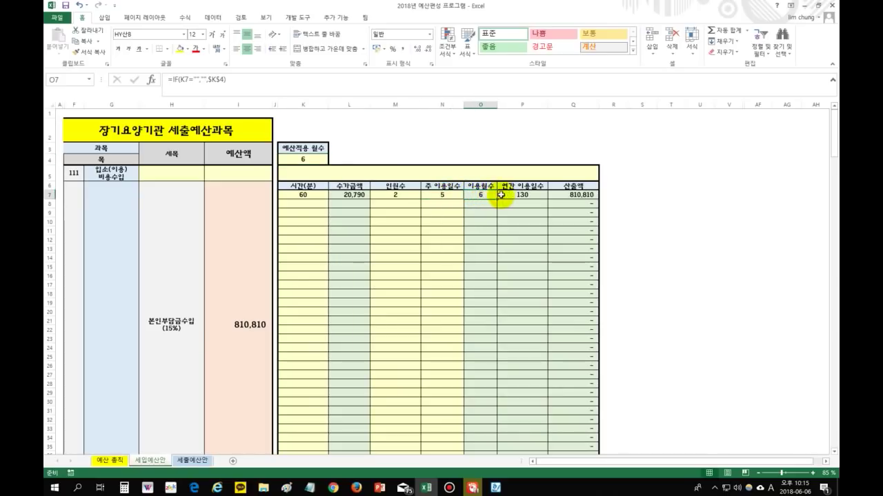
left_click(527, 195)
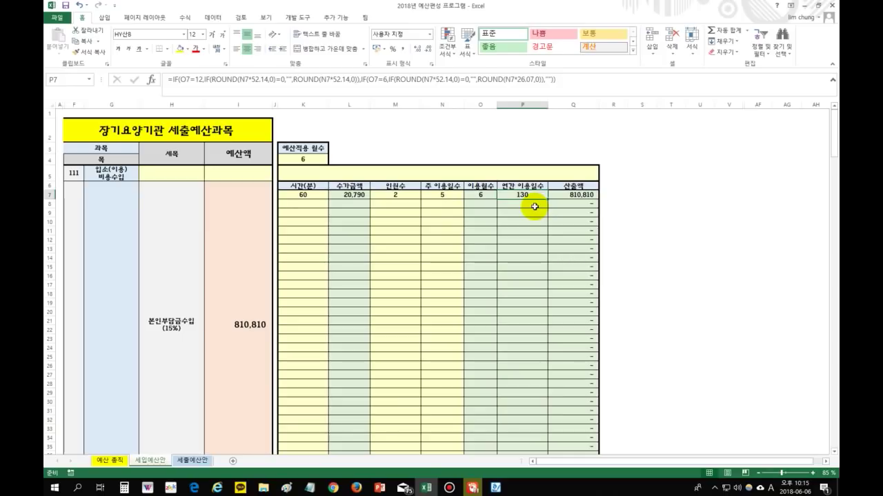
Step: Inspect the first row's 산출액 formula and the 예산액 total formula for 본인부담금수입 (15%)
left_click(571, 186)
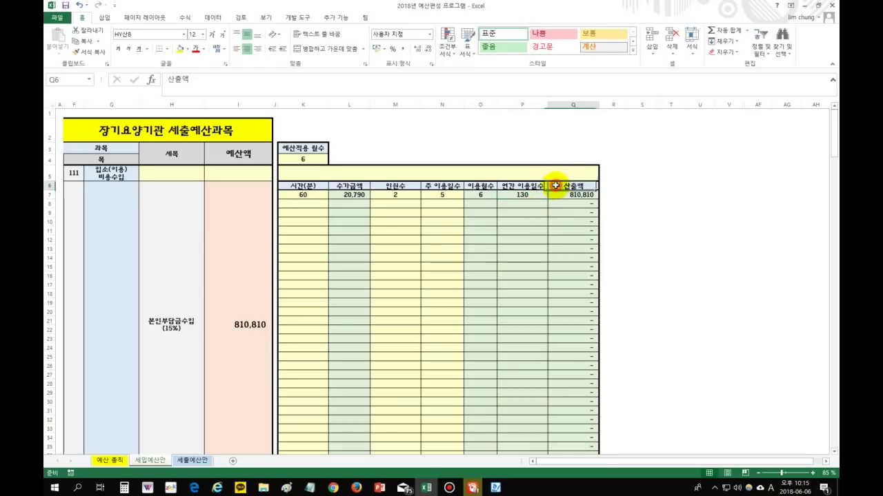
left_click(588, 195)
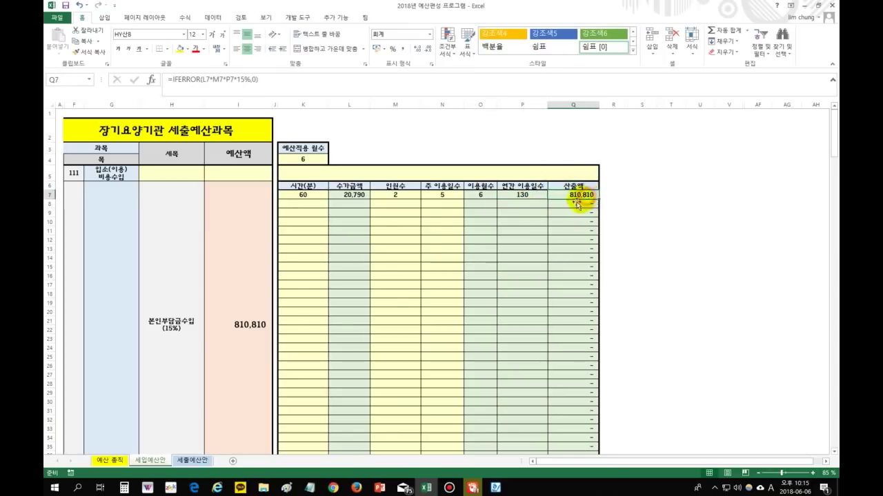
left_click(245, 320)
scroll(246, 316, "down", 2)
scroll(246, 319, "up", 1)
scroll(287, 265, "up", 1)
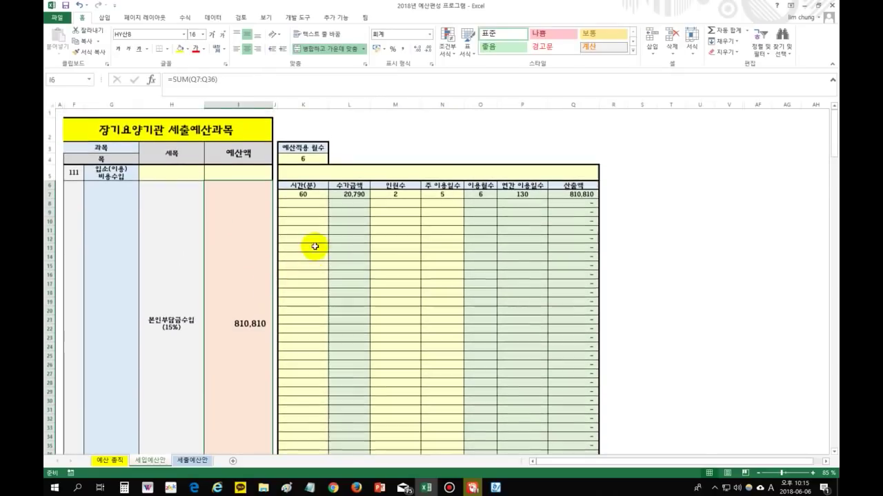
Step: Fill the second row of the 15% table with 시간(분) 120, 인원수 3 and 주 이용일수 6
left_click(299, 205)
left_click(332, 204)
left_click(314, 236)
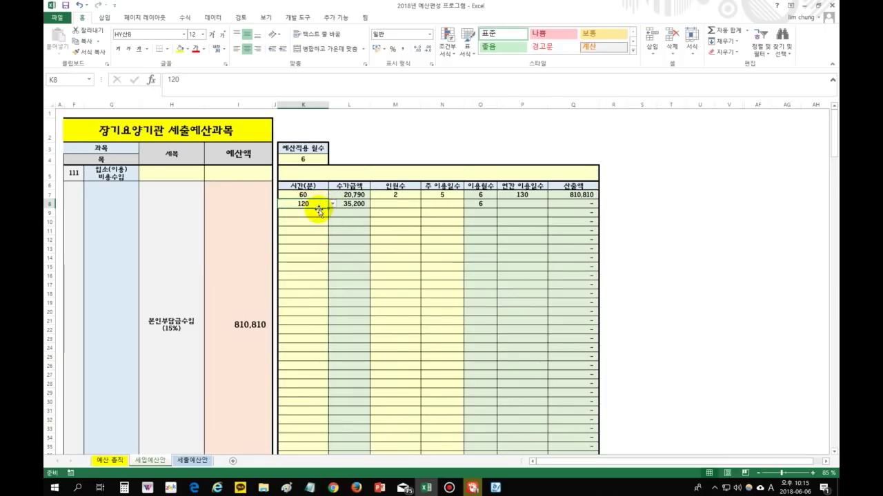
left_click(391, 203)
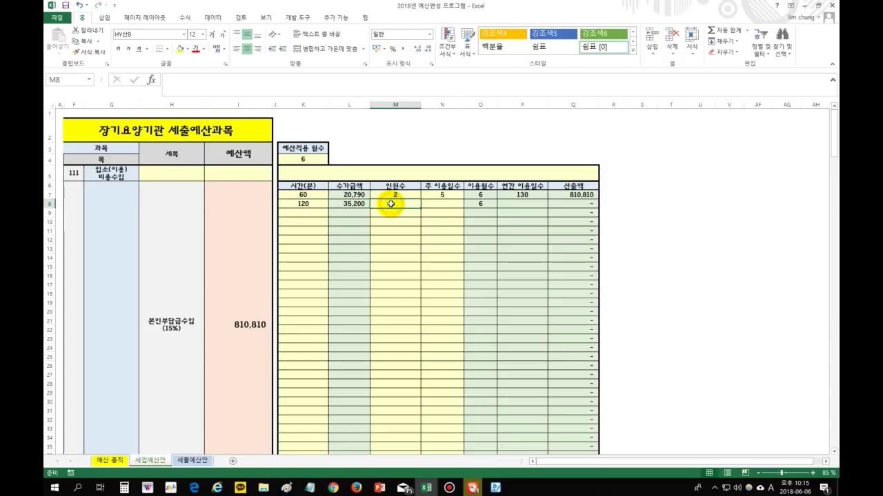
type("3")
left_click(441, 204)
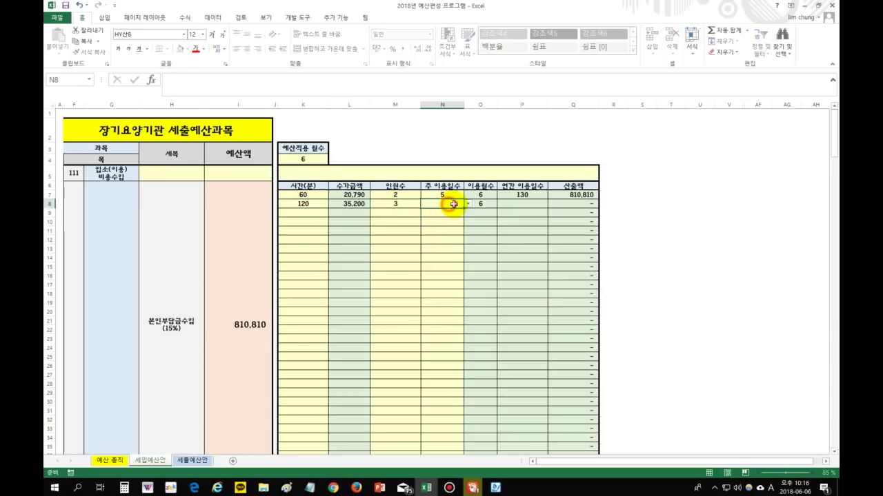
left_click(468, 205)
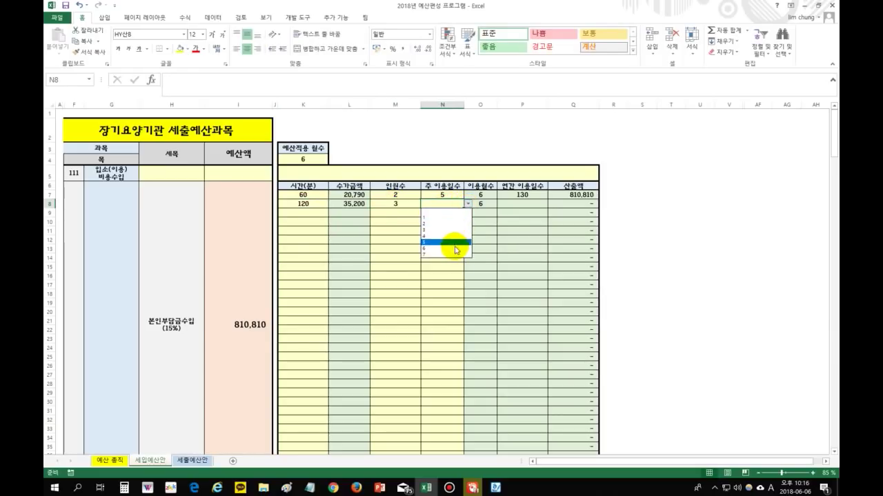
left_click(455, 249)
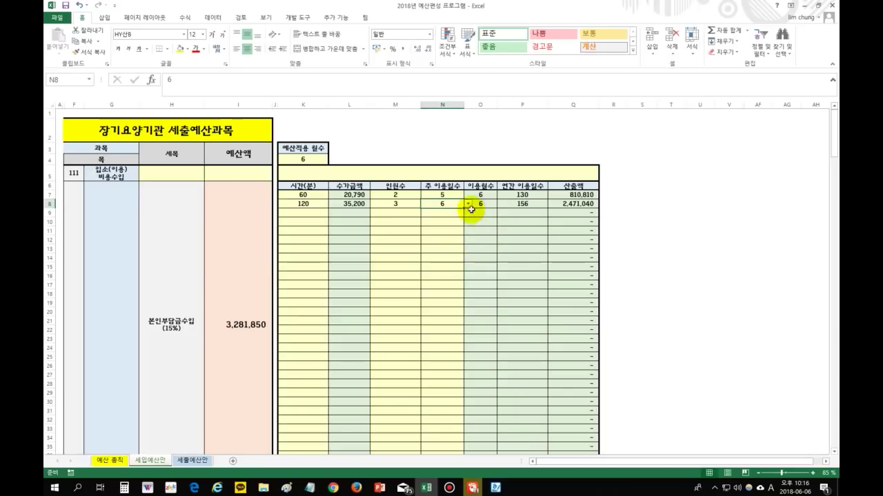
Step: Examine the second row's 산출액 formula, the first row's 시간(분) and 주 이용일수 cells, and the empty 시간(분) cells below
left_click(576, 203)
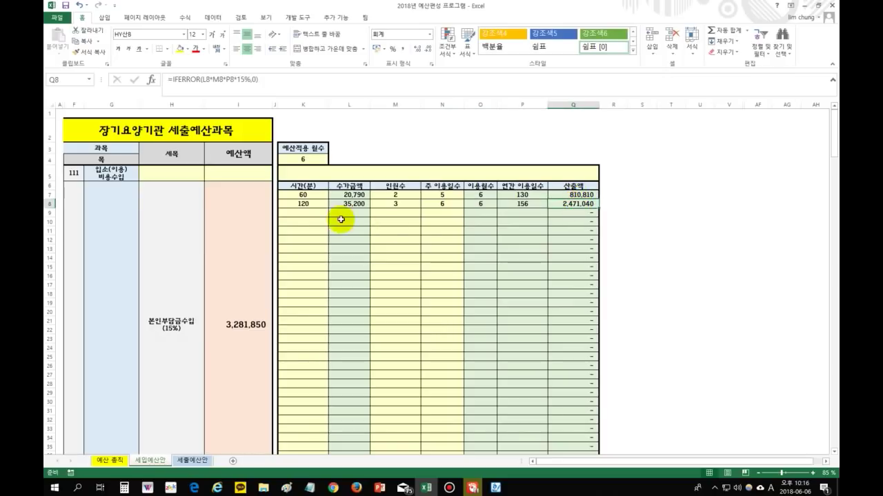
left_click(305, 195)
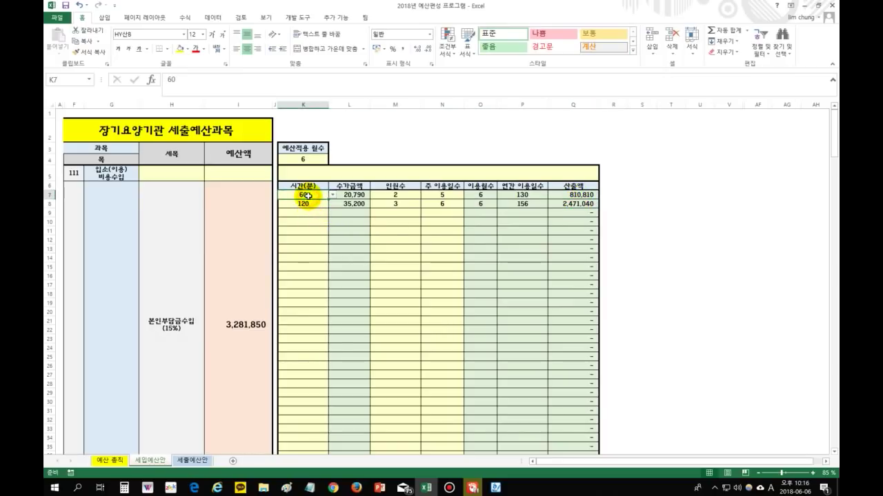
left_click(448, 197)
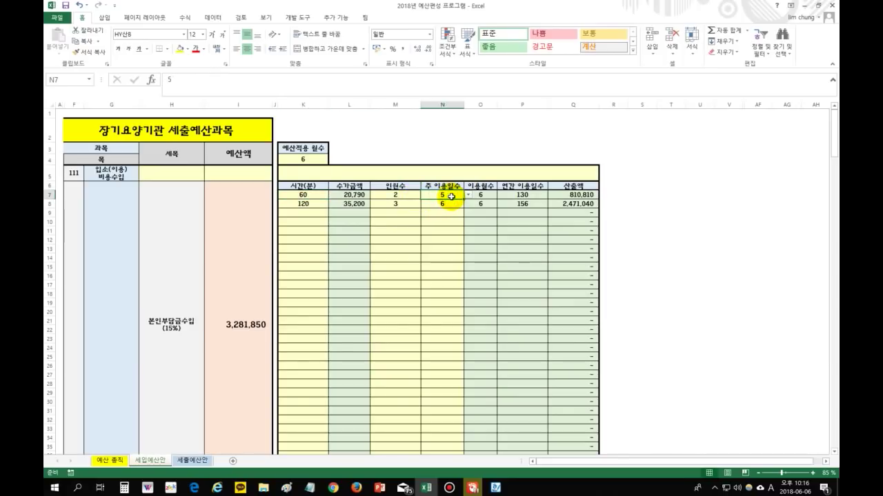
left_click(299, 215)
left_click(366, 215)
left_click(300, 220)
left_click(303, 248)
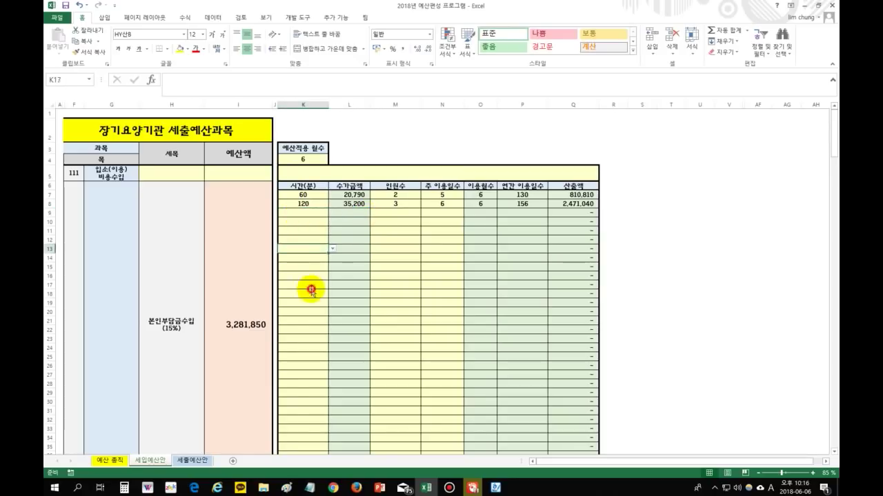
left_click(309, 285)
scroll(312, 317, "down", 2)
scroll(312, 318, "up", 2)
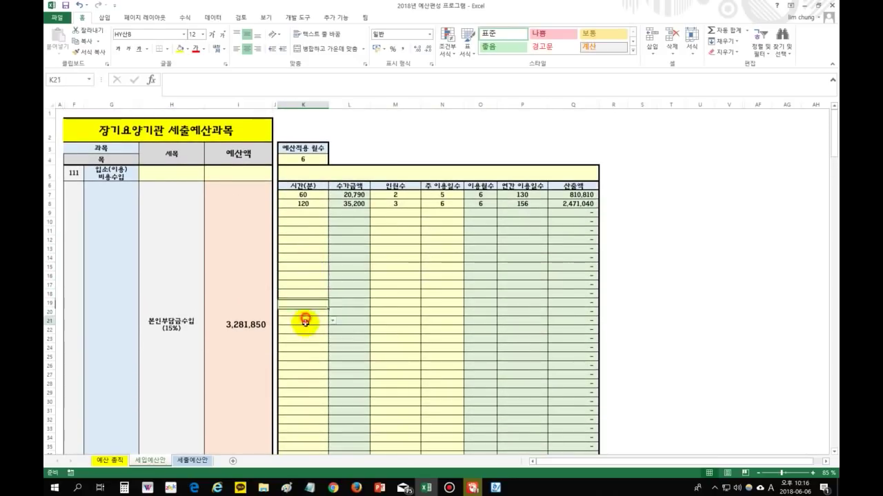
Step: Fill the third row of the 15% table with 시간(분) 180, 인원수 5 and 주 이용일수 5
left_click(303, 212)
left_click(332, 212)
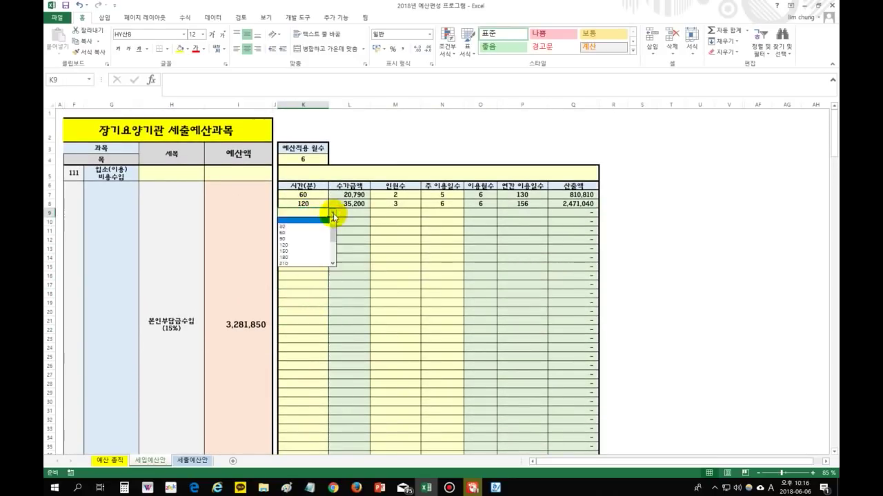
left_click(318, 257)
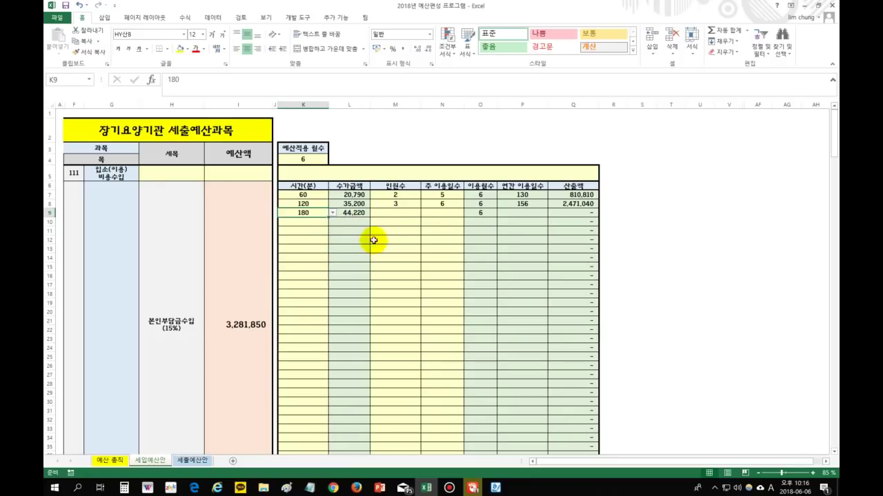
left_click(395, 213)
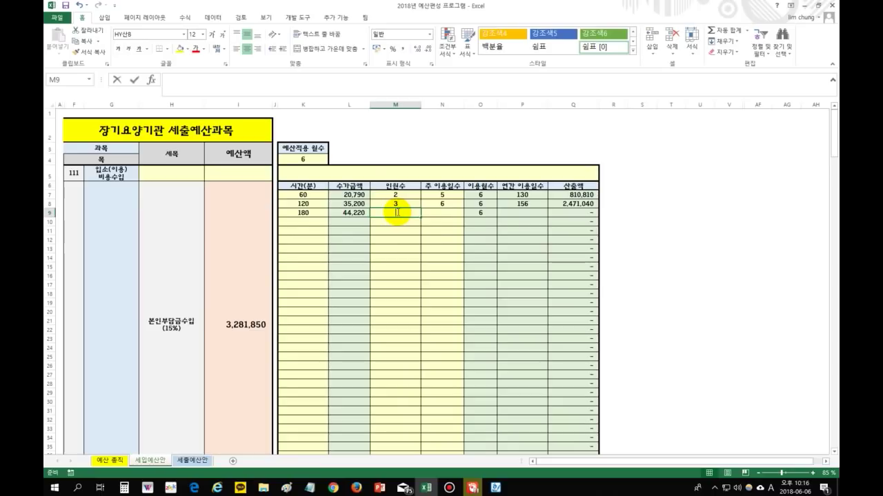
type("5")
key("Tab")
left_click(468, 216)
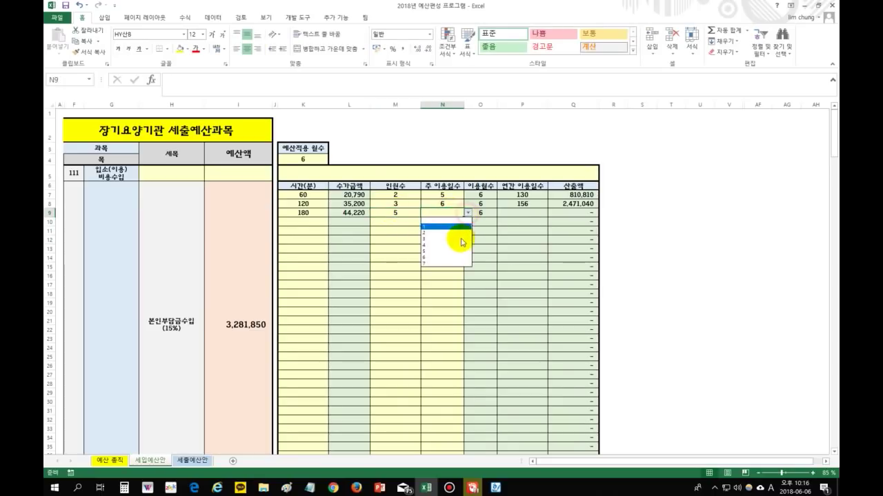
left_click(455, 250)
Step: Inspect the third row's 연간 이용일수 and 산출액 formulas, the three 산출액 amounts, and the 예산액 sum they feed
left_click(506, 240)
left_click(523, 214)
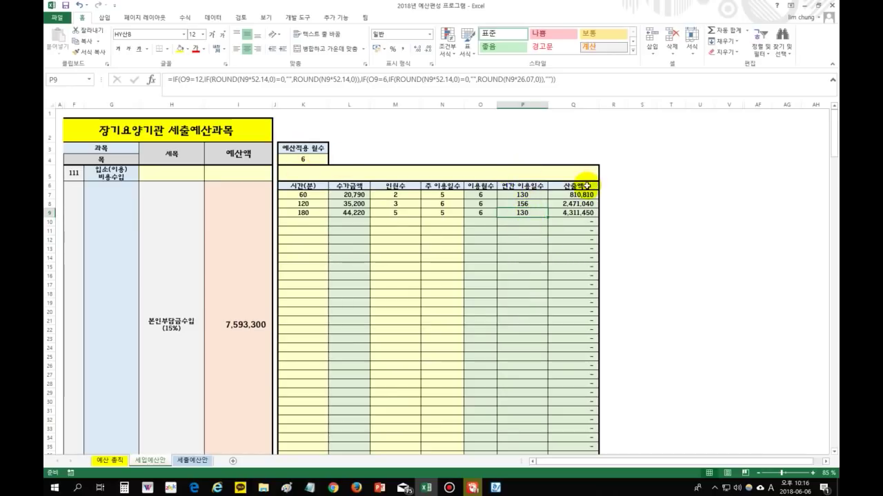
left_click(570, 213)
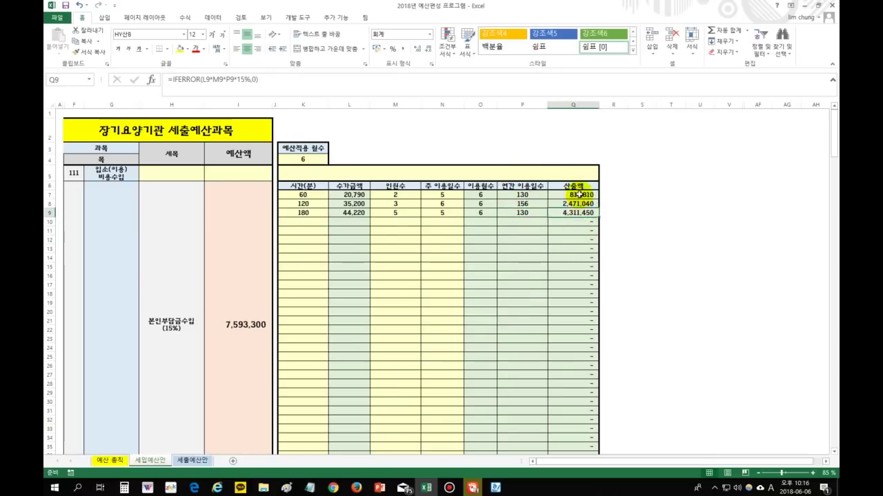
left_click_drag(579, 194, 577, 213)
left_click(249, 337)
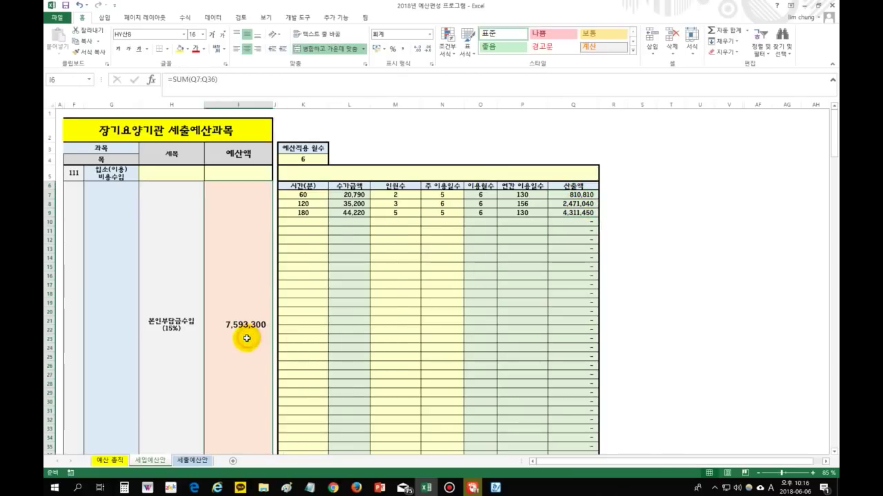
Step: Fill the first row of the 본인부담금수입 (7.5%) table with 시간(분) 120, 인원수 3 and 주 이용횟수 5
scroll(244, 329, "down", 3)
scroll(244, 330, "down", 6)
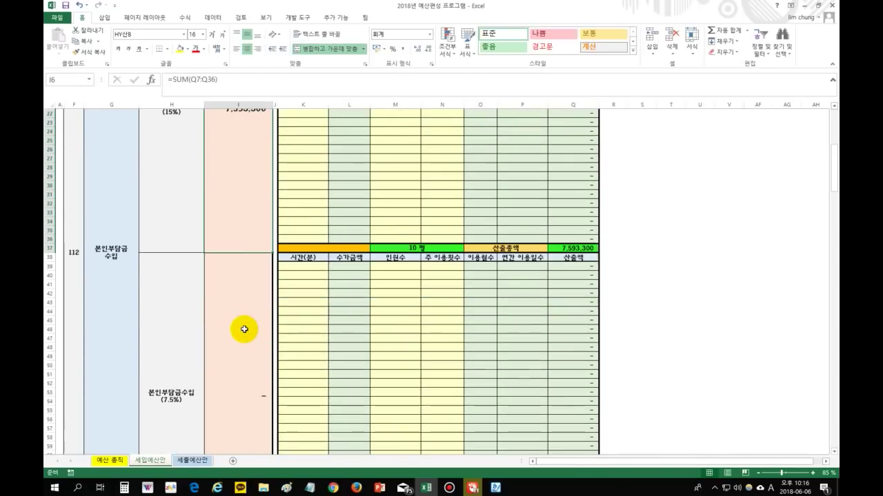
scroll(203, 360, "down", 1)
scroll(207, 356, "up", 3)
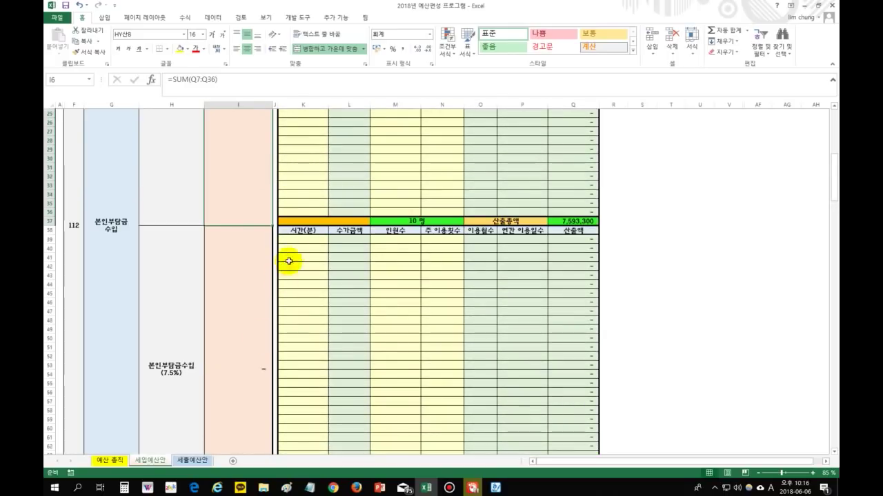
left_click(304, 239)
left_click(331, 239)
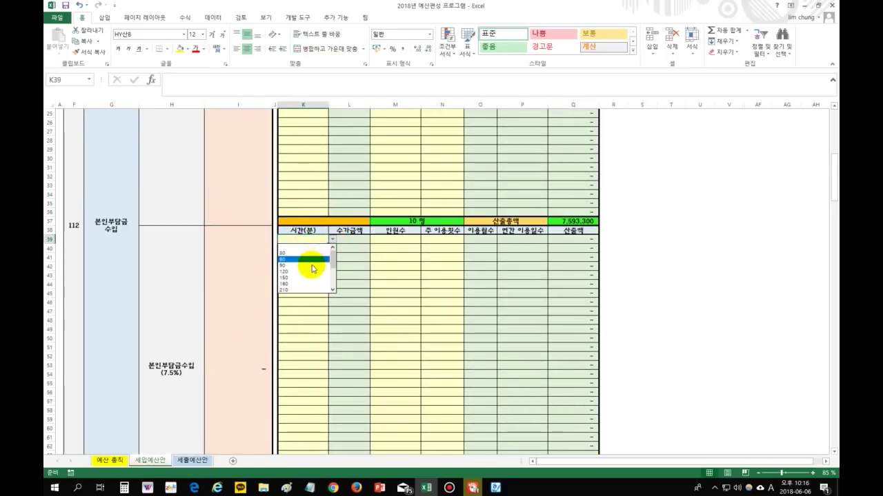
left_click(307, 272)
left_click(393, 238)
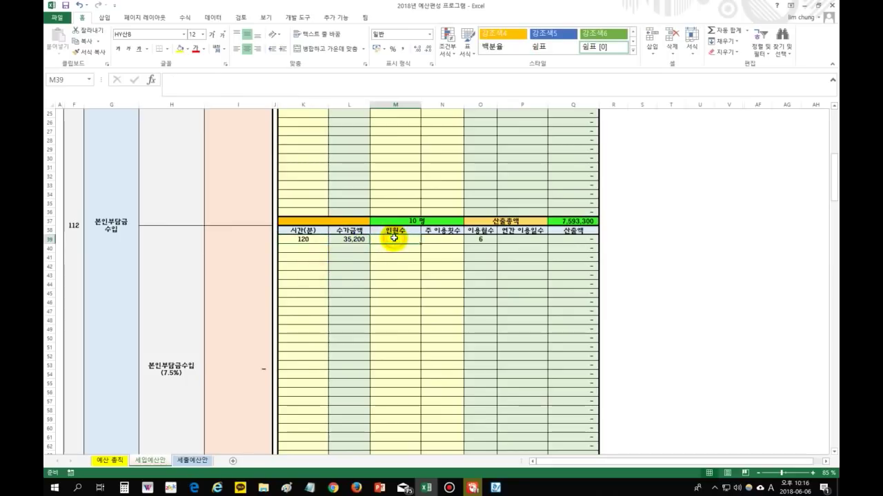
type("3")
left_click(446, 241)
left_click(469, 239)
left_click(454, 275)
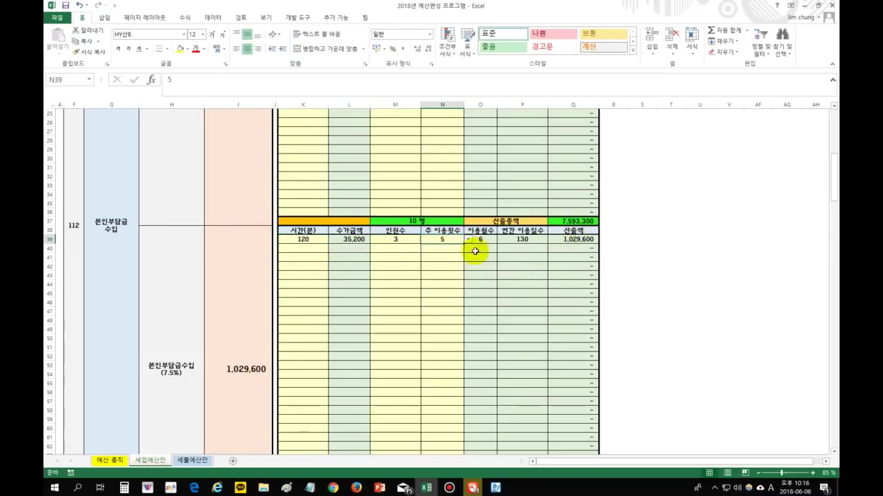
Step: Fill the second row of the 7.5% table with 시간(분) 210, 인원수 4 and 주 이용횟수 6
left_click(319, 248)
left_click(332, 248)
left_click(310, 298)
left_click(397, 249)
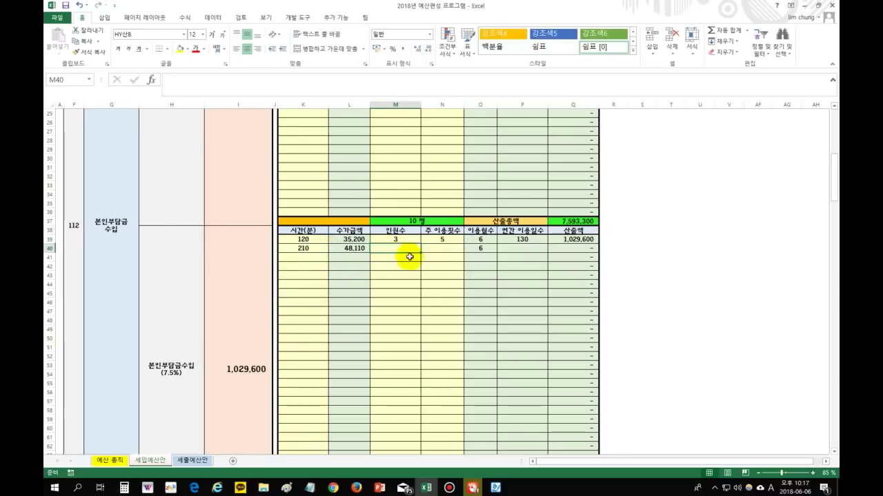
type("4")
left_click(449, 249)
left_click(468, 249)
left_click(452, 293)
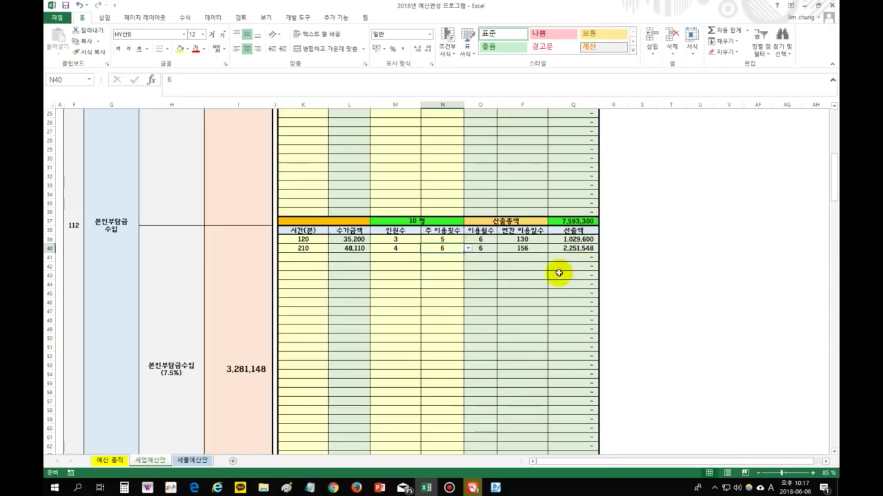
Step: Inspect the 예산액 formula for 본인부담금수입 (7.5%) and compare the 15% and 7.5% account items
left_click(241, 356)
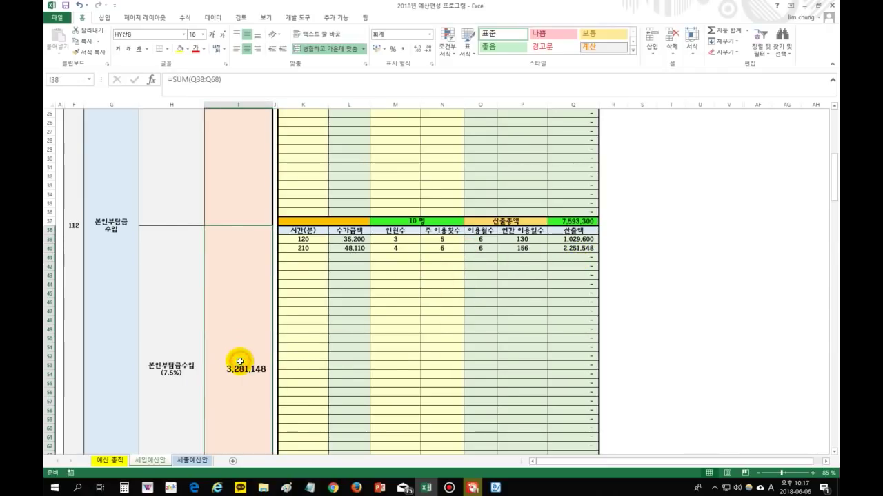
scroll(316, 361, "up", 8)
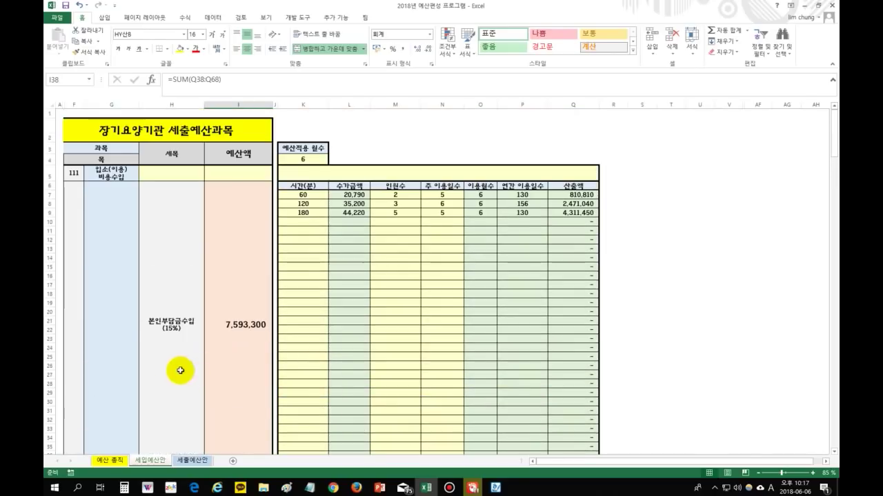
left_click(176, 323)
scroll(180, 365, "down", 5)
left_click(176, 383)
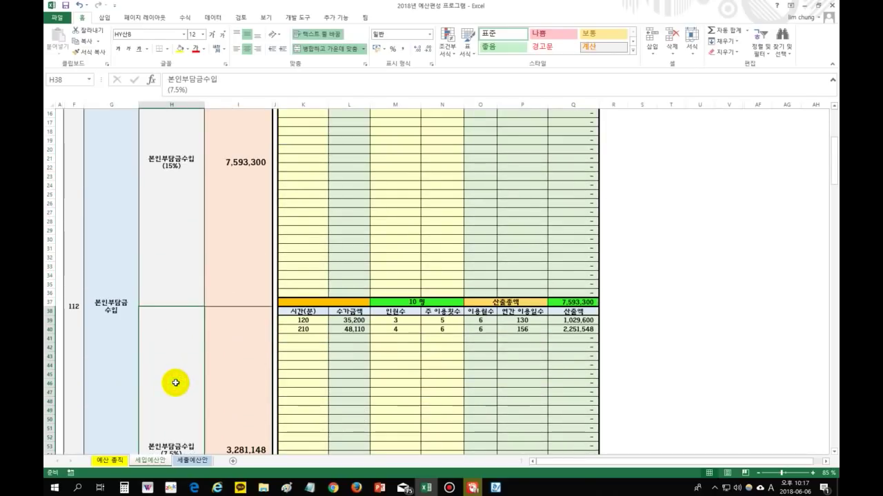
scroll(175, 382, "up", 5)
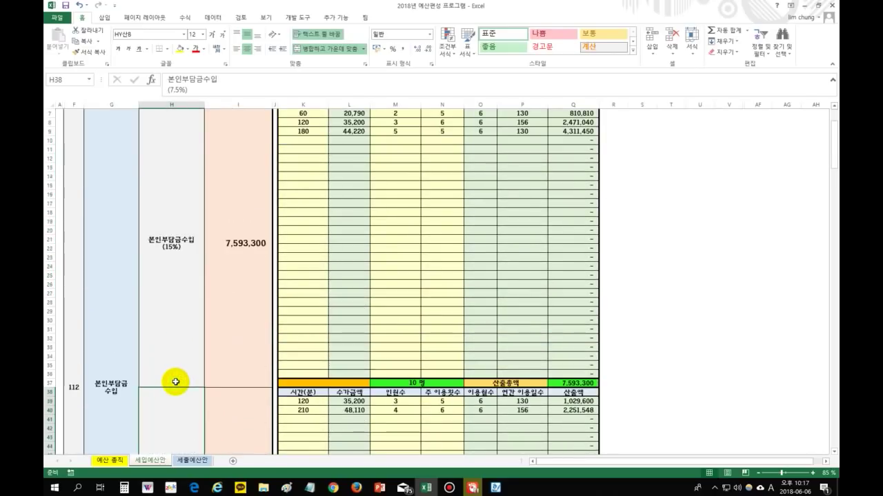
Step: Review the 시간(분) and 주 이용일수 entries in the 15% table and the unused input rows beneath them
left_click(305, 195)
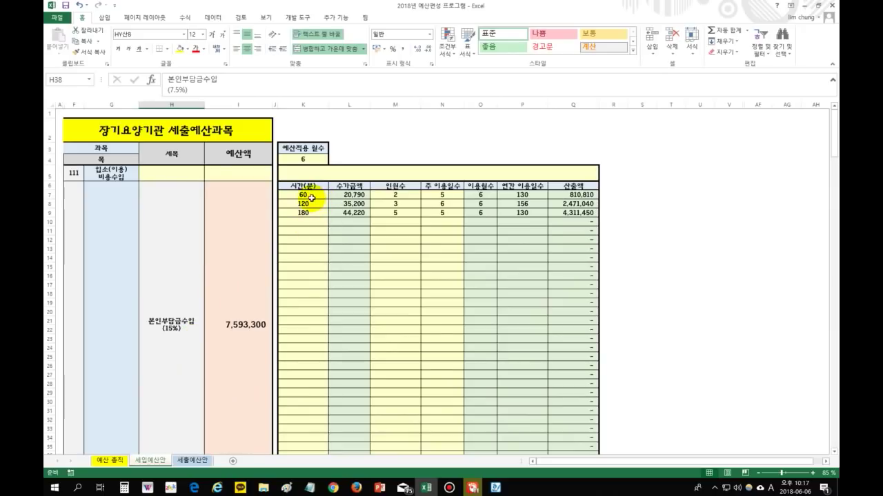
left_click(441, 196)
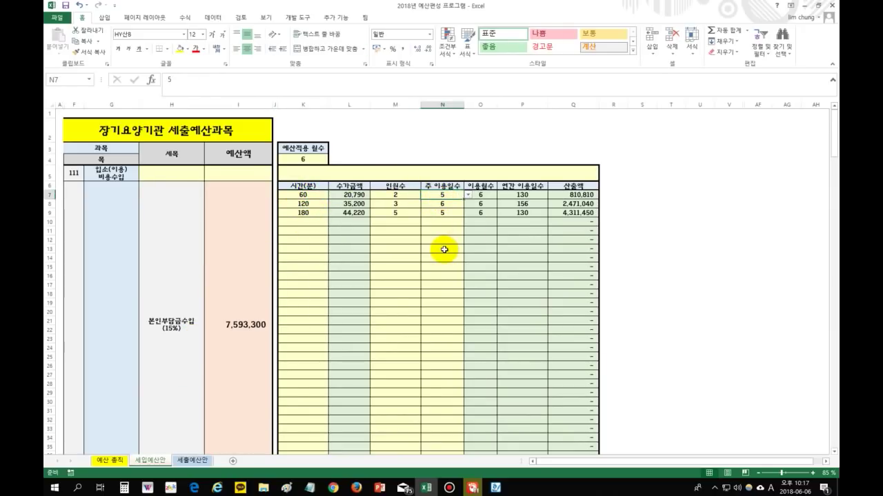
left_click(302, 197)
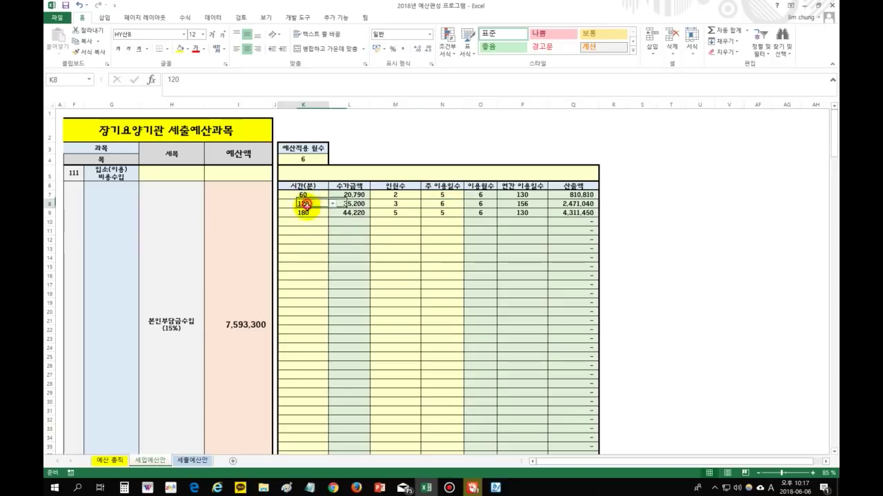
left_click(298, 311)
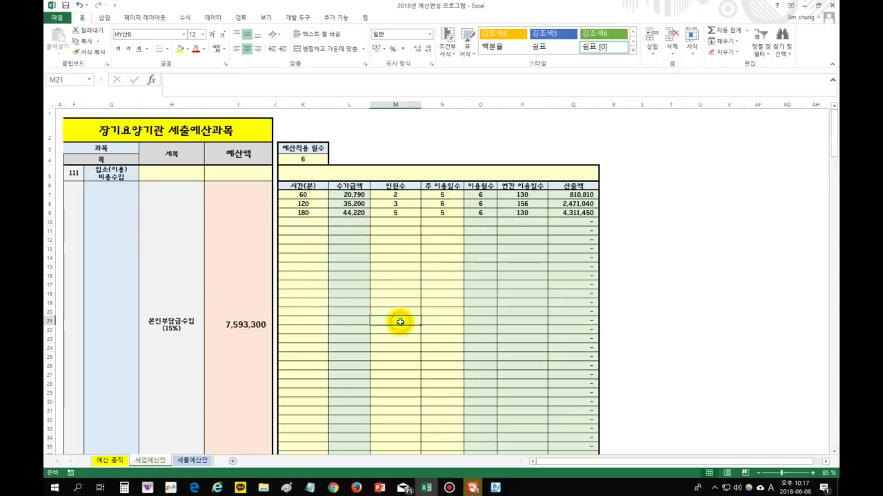
Step: Inspect the 예산액 formula for 본인부담금수입 (7.5%) and check the revenue total on the 예산 총칙 sheet
scroll(400, 325, "down", 4)
left_click(311, 383)
scroll(394, 367, "down", 2)
left_click(237, 311)
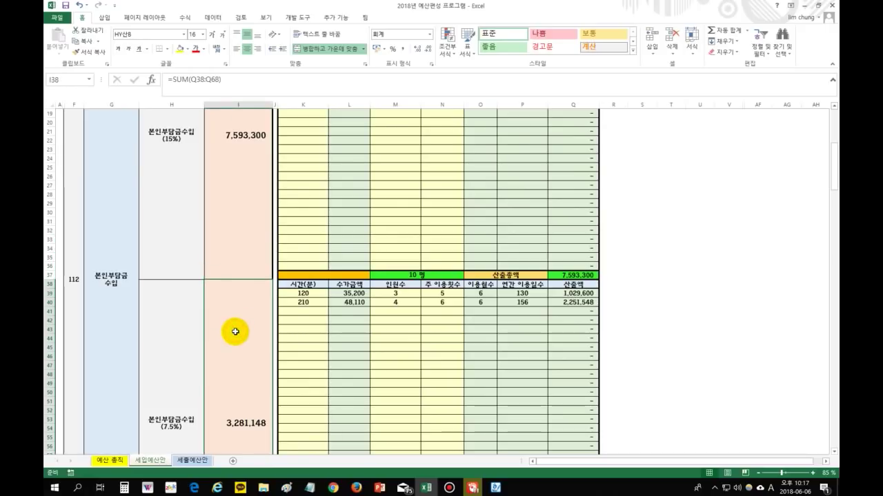
scroll(237, 336, "up", 2)
scroll(237, 335, "up", 4)
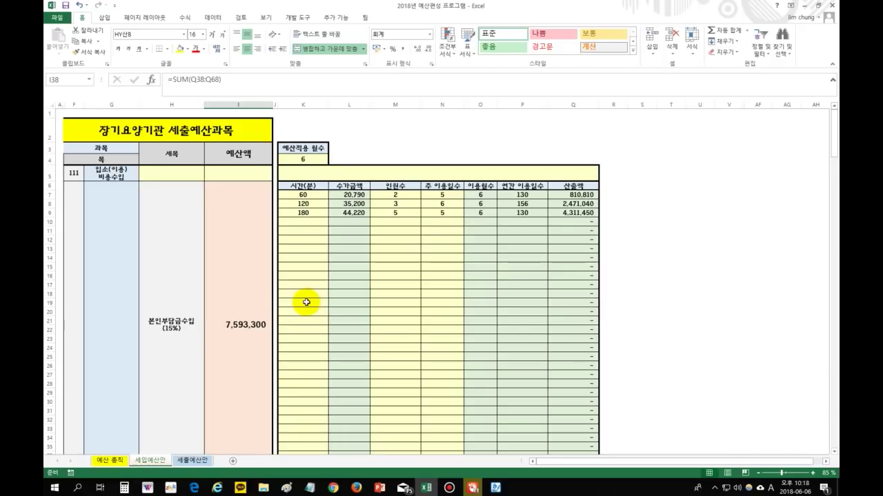
left_click(110, 459)
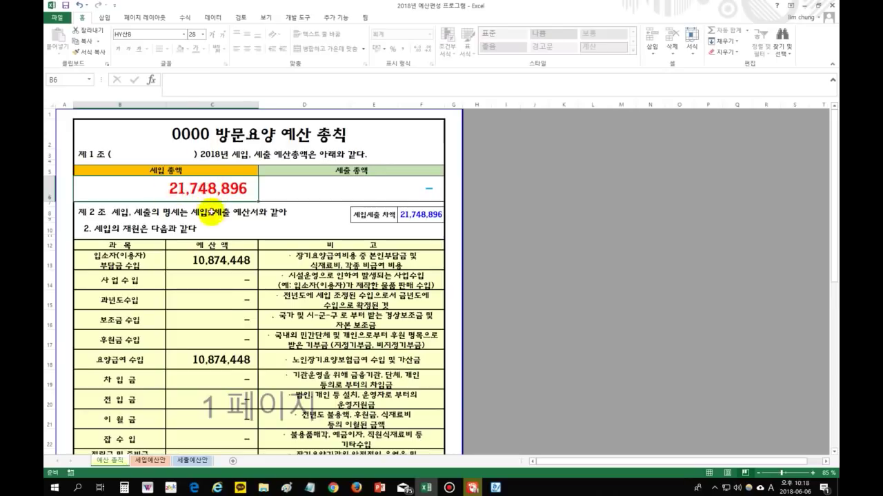
left_click(193, 460)
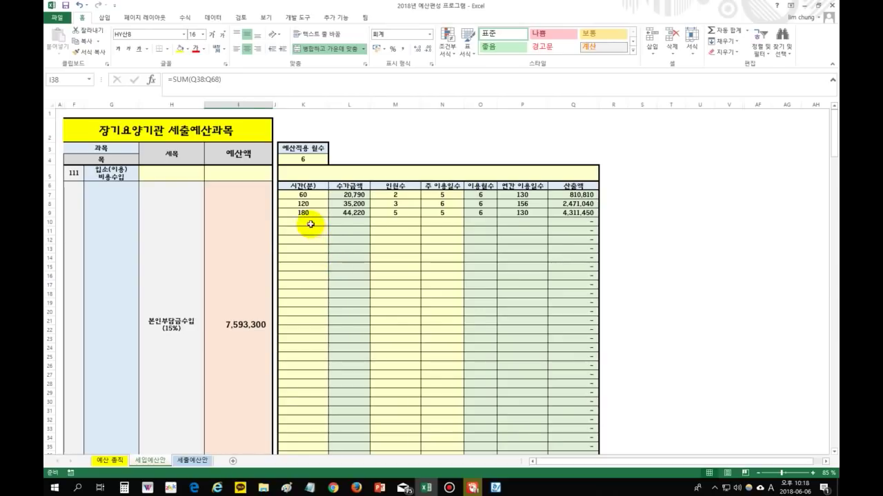
Step: Review the three filled rows of the 15% table in the 세입예산안 sheet and the empty input cells beneath them
left_click(431, 196)
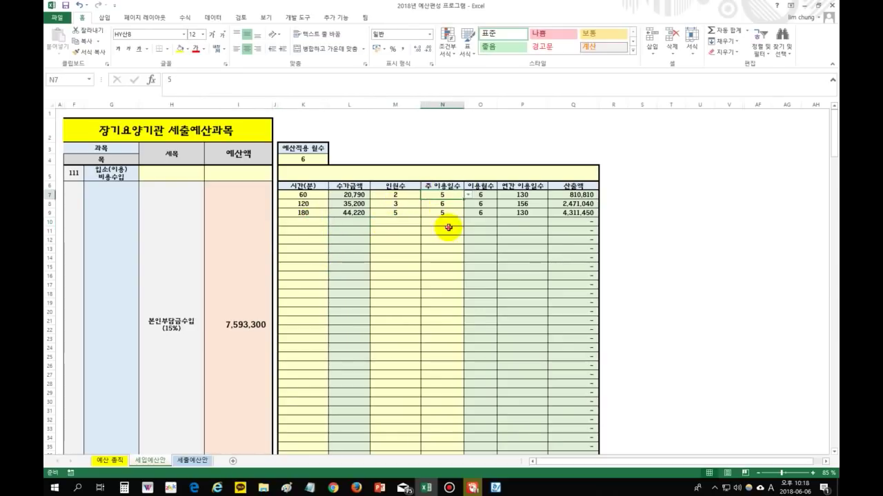
left_click(449, 267)
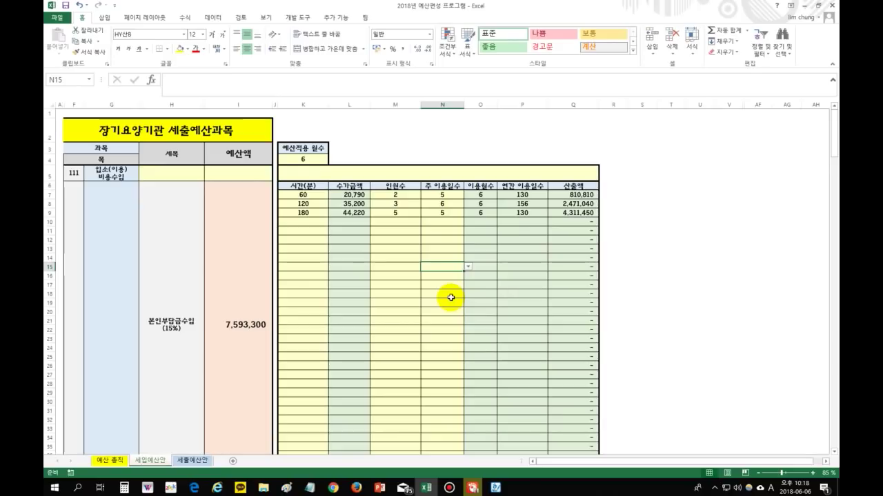
left_click(308, 221)
left_click(304, 238)
left_click_drag(292, 195, 447, 211)
left_click(397, 222)
left_click_drag(295, 196, 439, 211)
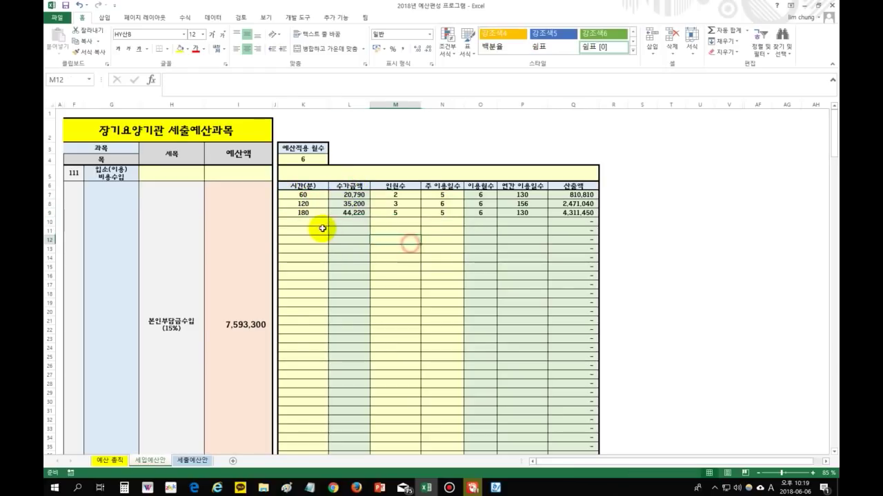
Step: Fill the fourth row of the 15% table with 시간(분) 150, 인원수 5 and 주 이용일수 5
left_click(302, 224)
left_click(333, 223)
left_click(323, 256)
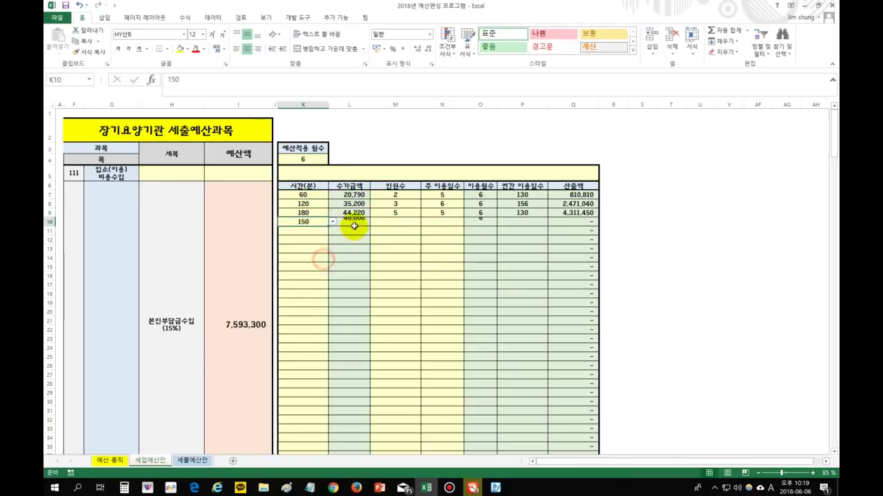
left_click(399, 224)
type("5")
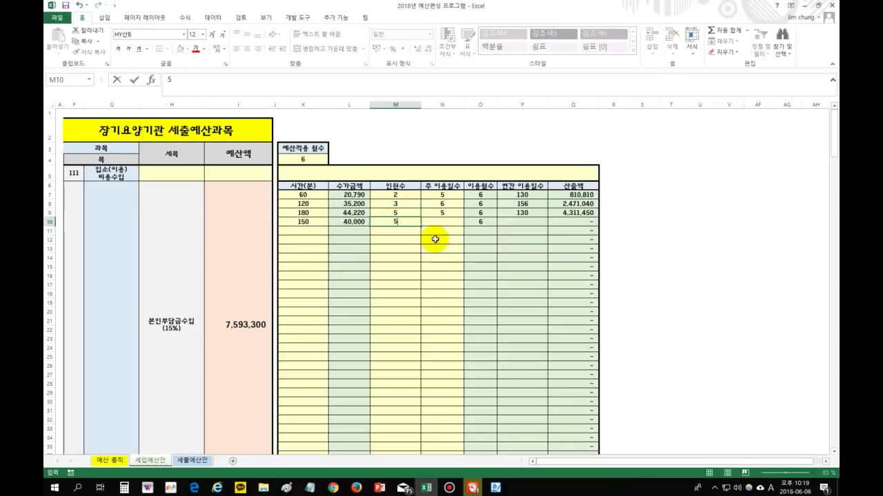
left_click(445, 221)
left_click(468, 224)
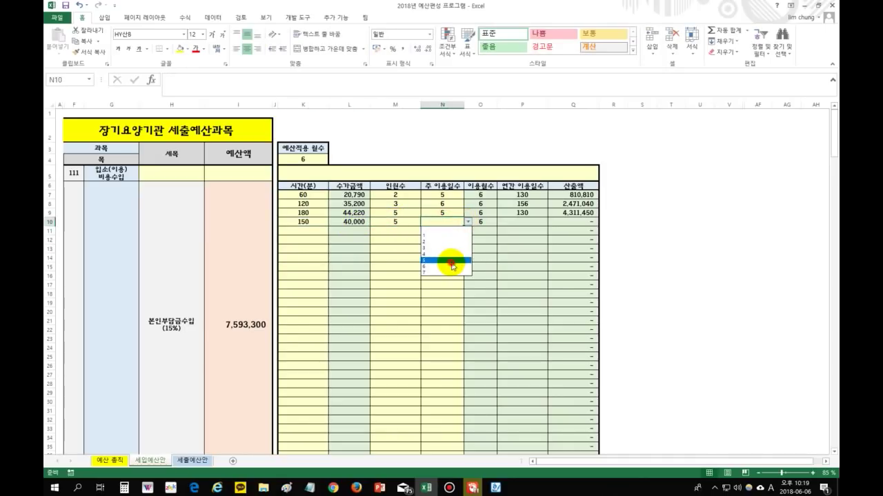
left_click(447, 262)
Step: Fill the fifth row of the 15% table with 시간(분) 180, 인원수 5 and 주 이용일수 5
left_click(310, 235)
left_click(333, 230)
left_click(311, 276)
left_click(397, 233)
type("5")
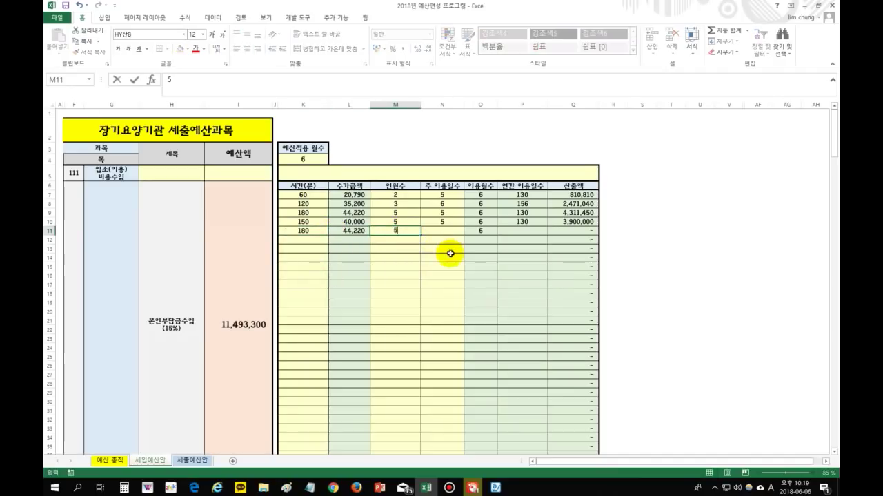
left_click(454, 232)
left_click(468, 231)
left_click(452, 272)
Step: Inspect the 등급 외 이용자 수입 예산액 formula and set 시간(분) to 150 in that item's first row
scroll(438, 337, "down", 9)
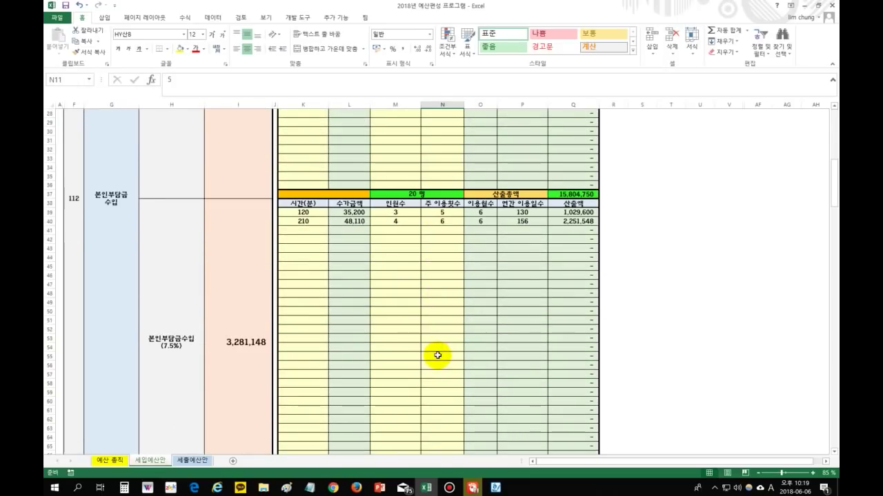
scroll(438, 356, "down", 3)
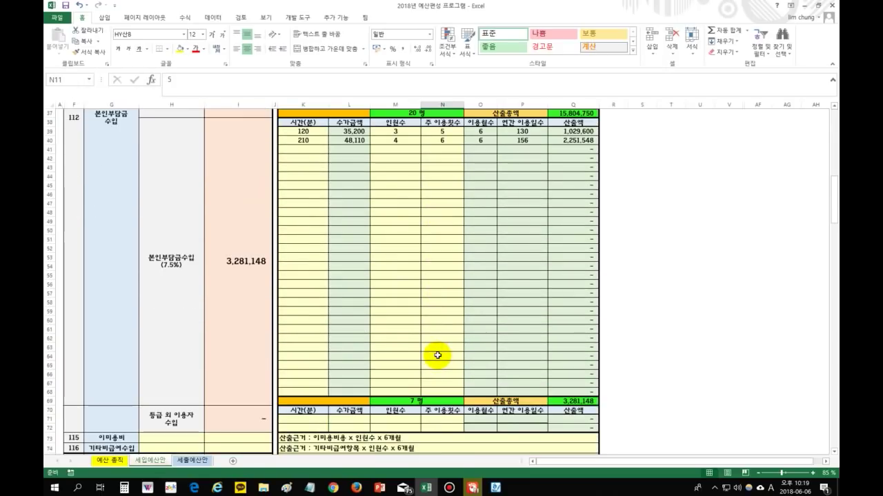
scroll(438, 355, "down", 3)
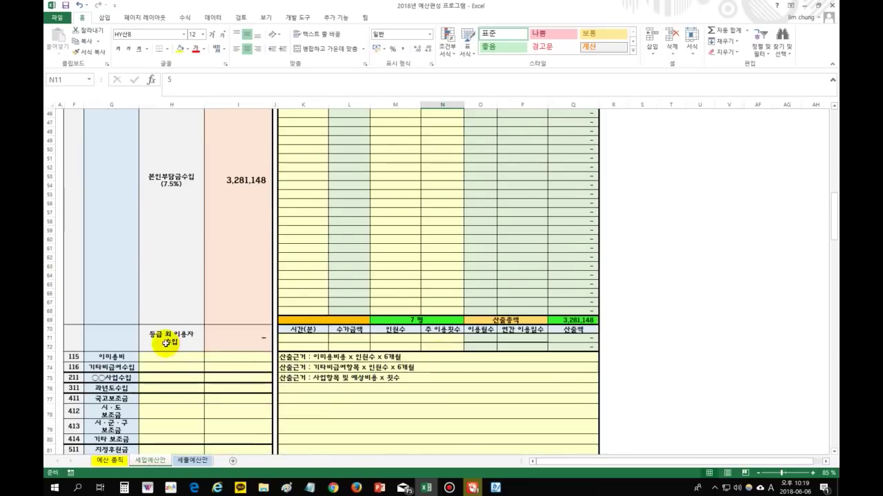
left_click(221, 339)
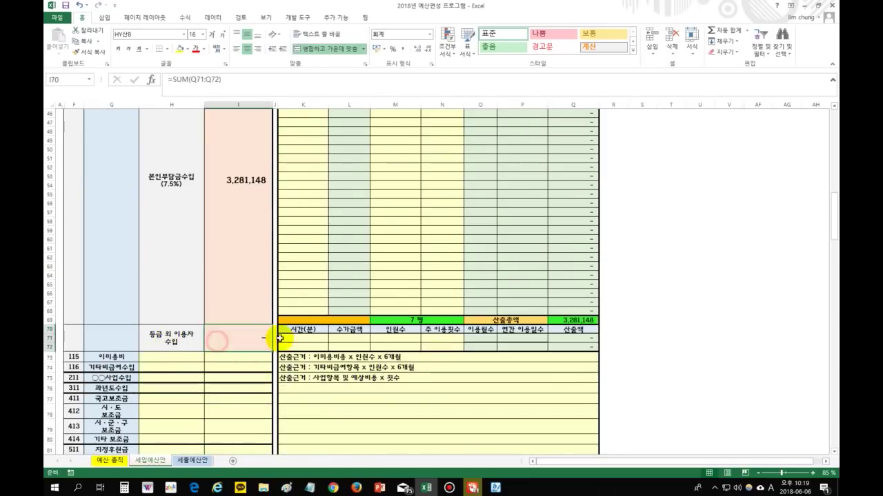
left_click(303, 338)
left_click(333, 339)
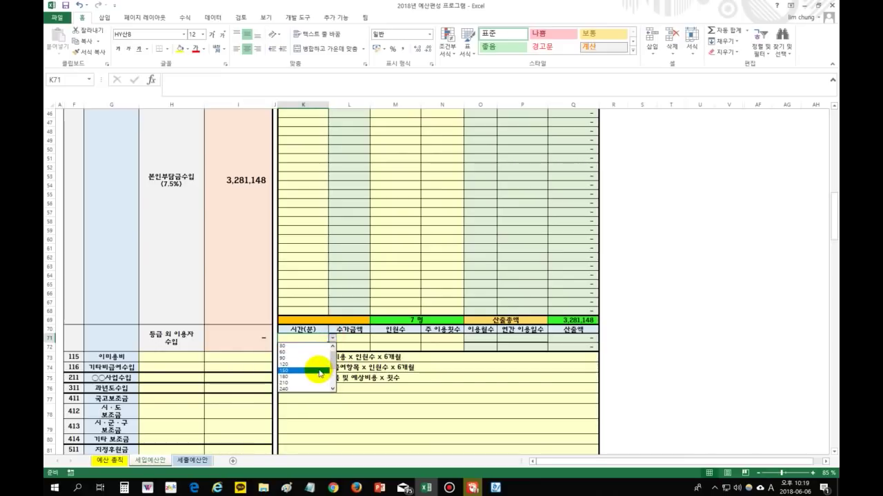
left_click(320, 371)
left_click(357, 339)
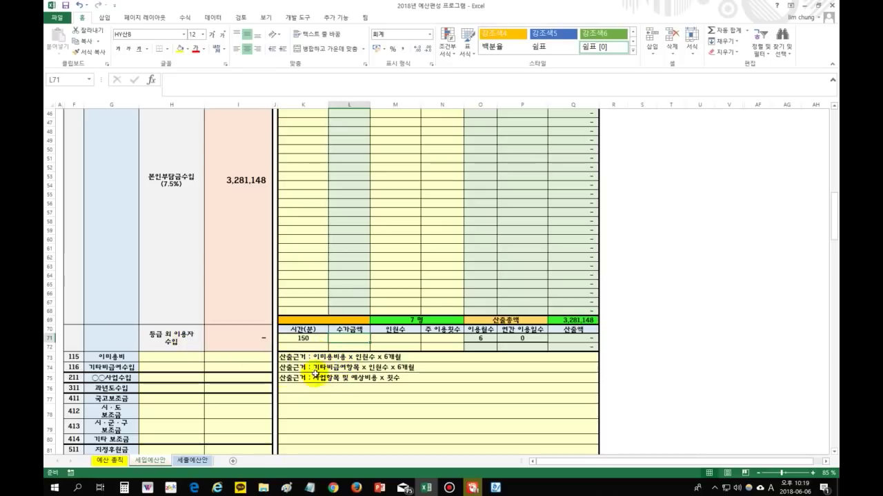
Step: Change 시간(분) in the first 등급 외 이용자 수입 row to 60
scroll(351, 345, "up", 2)
scroll(348, 355, "down", 3)
scroll(343, 365, "up", 2)
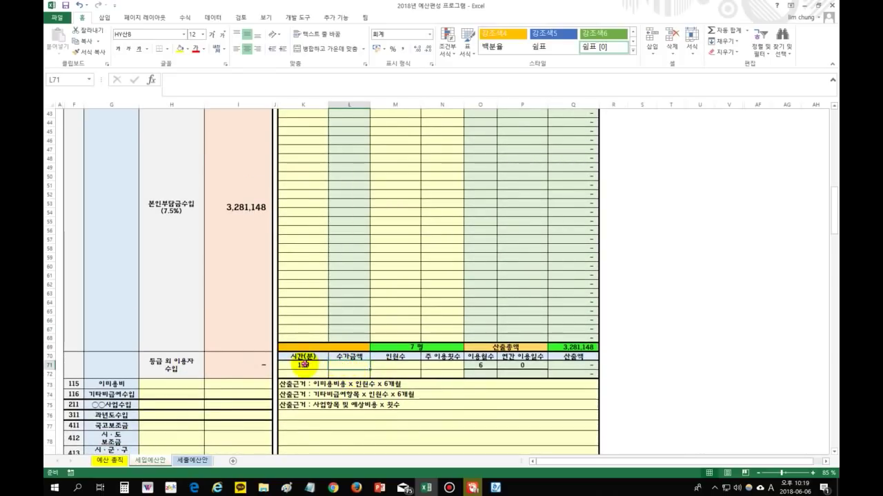
left_click(302, 364)
left_click(333, 366)
scroll(317, 390, "up", 2)
left_click(298, 373)
Step: Try 시간(분) 60 in the third row of the 7.5% table and clear the entry again
scroll(364, 374, "up", 7)
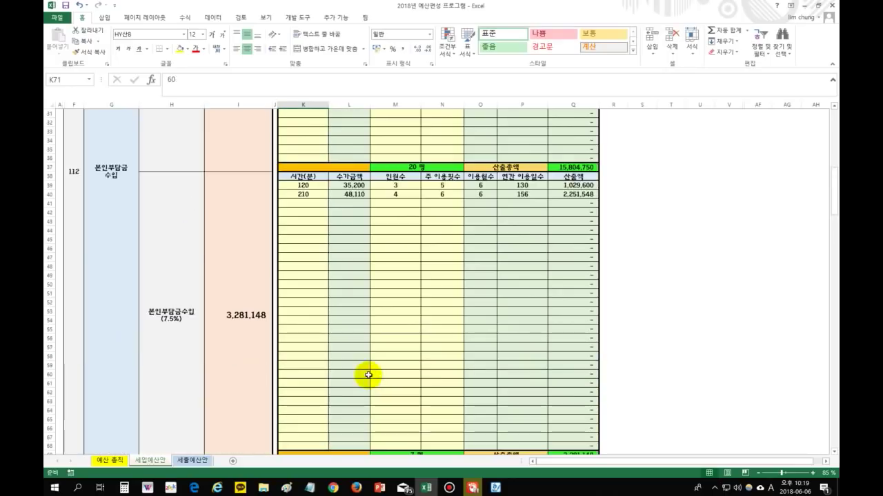
left_click(305, 284)
left_click(333, 284)
left_click(315, 301)
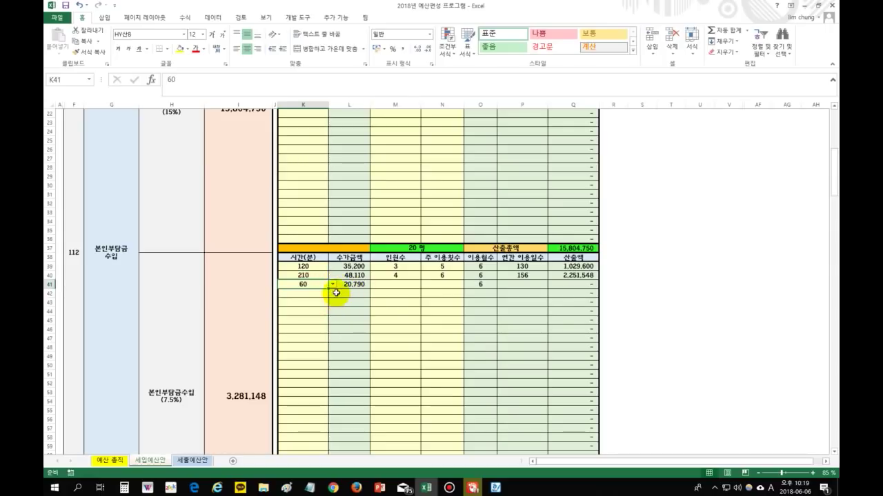
left_click(331, 284)
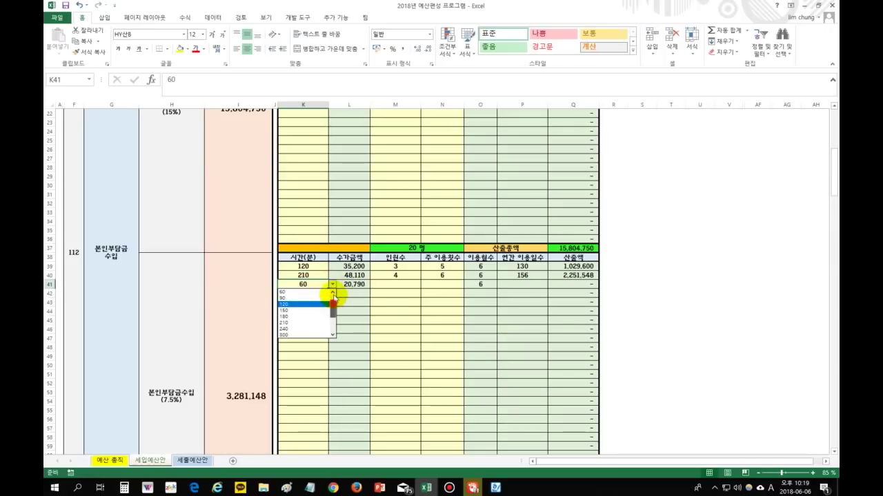
left_click(315, 291)
Step: Enter a 수가금액 of 30,000 in the first 등급 외 이용자 수입 row
scroll(359, 373, "down", 7)
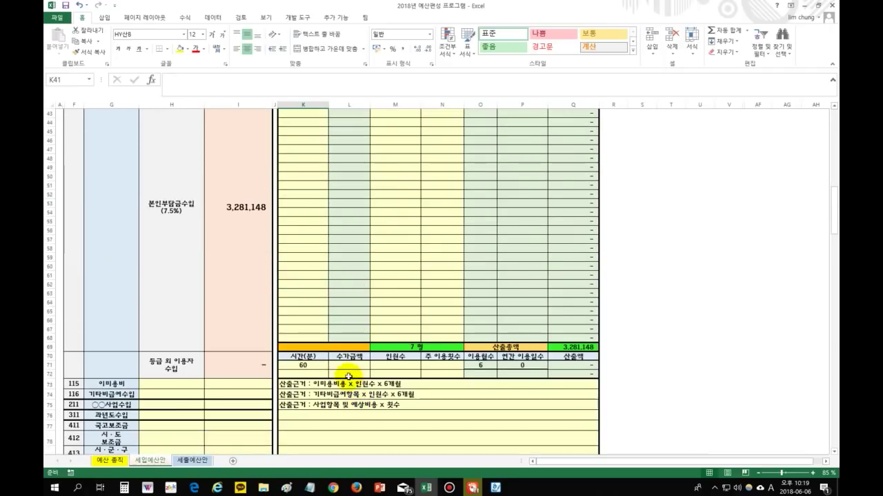
left_click(342, 366)
type("3")
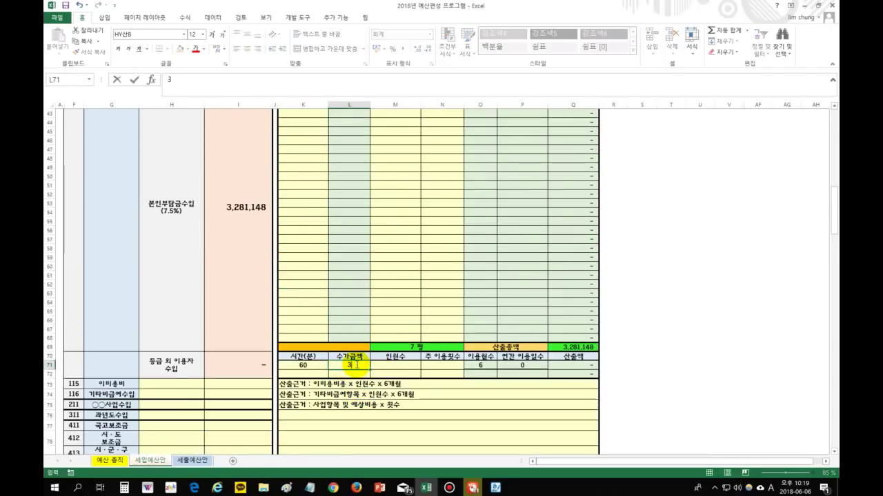
type("0,000")
key("Return")
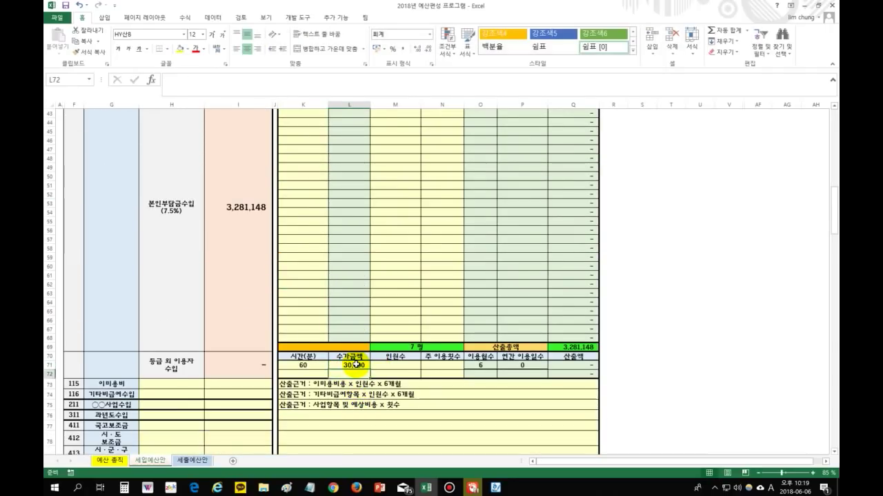
Step: Complete the first 등급 외 이용자 수입 row with 인원수 1 and 주 이용횟수 5
left_click(399, 365)
type("1")
left_click(457, 404)
left_click(449, 364)
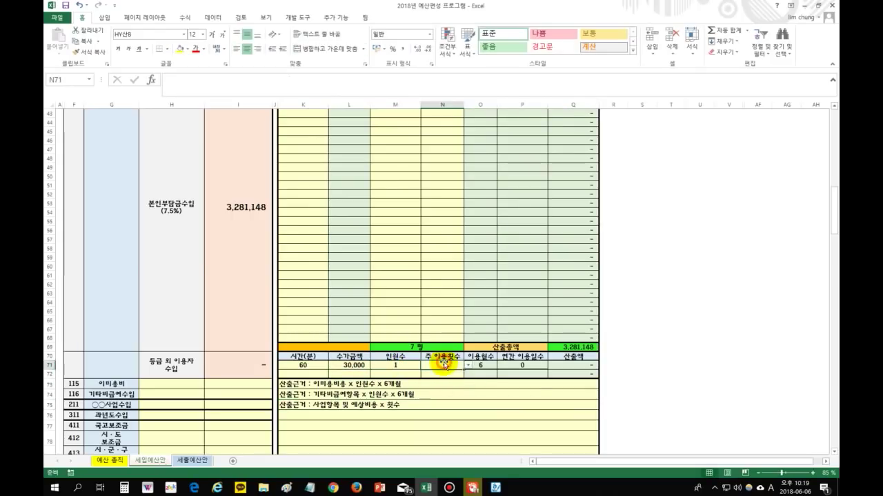
left_click(468, 365)
left_click(464, 406)
left_click(508, 403)
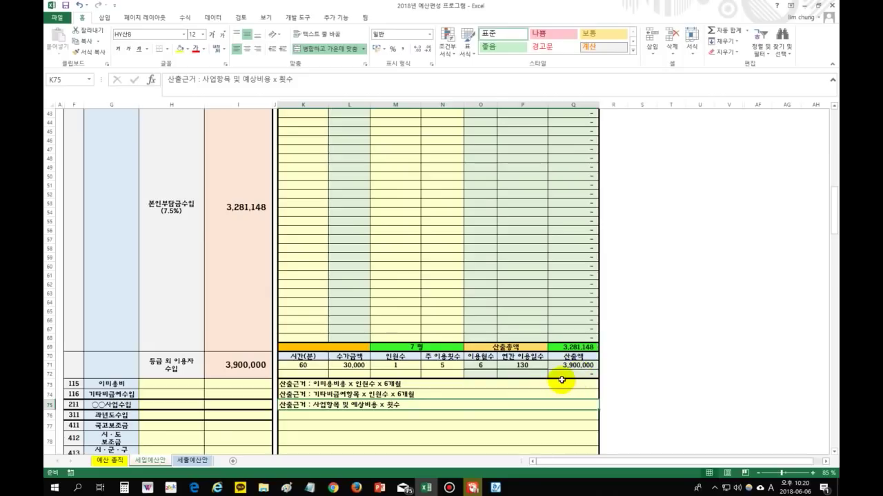
left_click(347, 367)
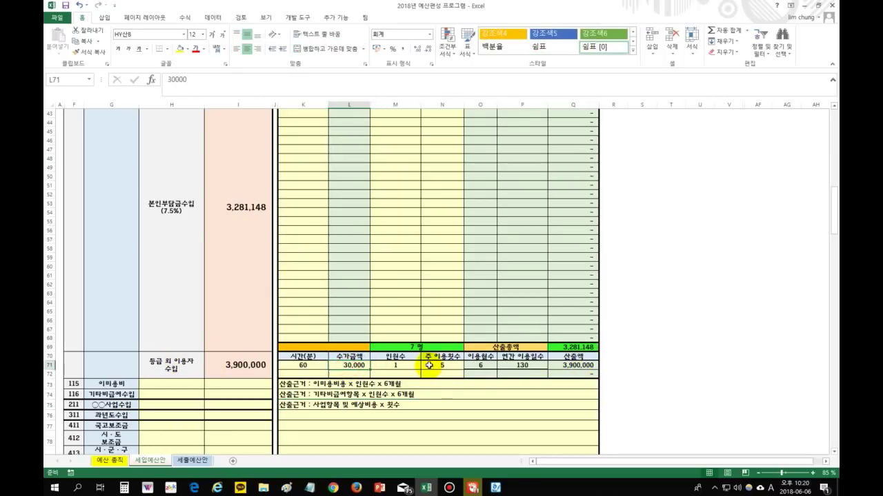
Step: Examine the 이미용비 item's note and its 세목 and 예산액 cells, comparing them with the sheet's 목 and 세목 headings
scroll(424, 408, "down", 2)
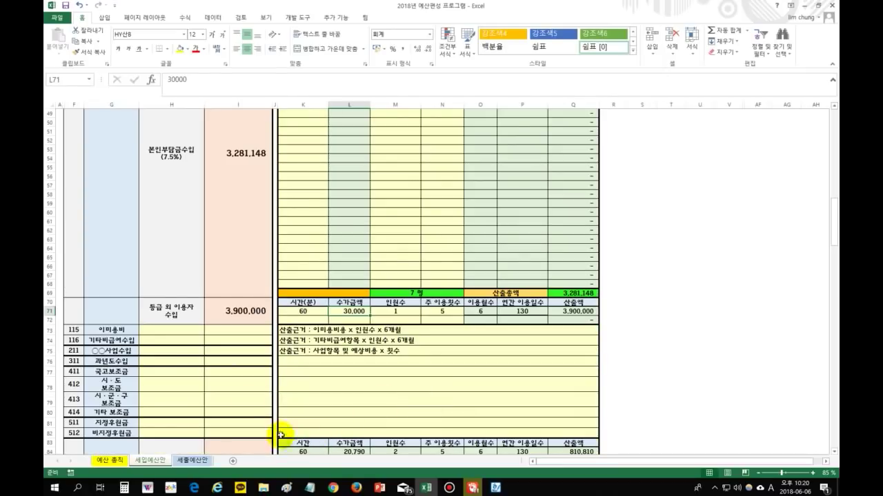
left_click(119, 331)
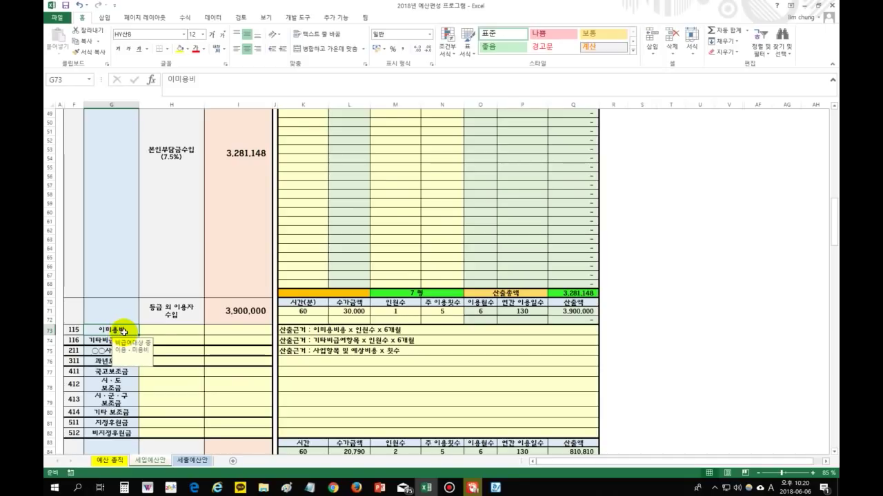
left_click(190, 332)
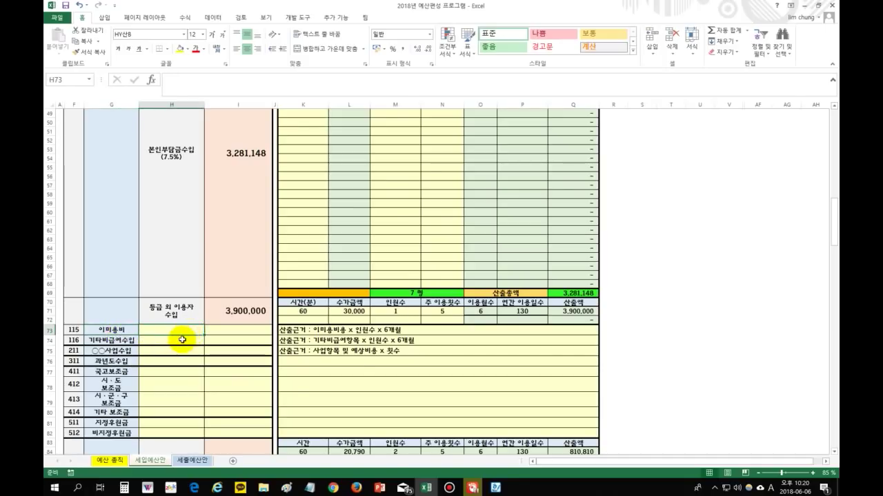
scroll(182, 340, "up", 16)
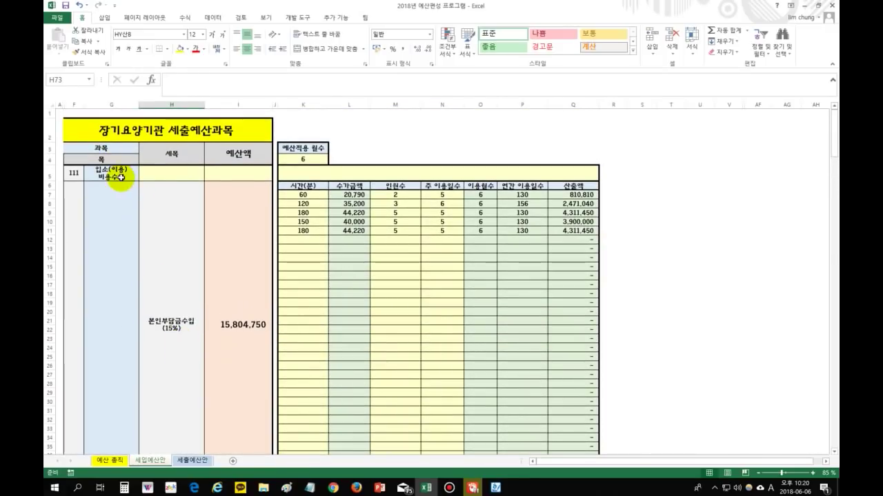
left_click(110, 160)
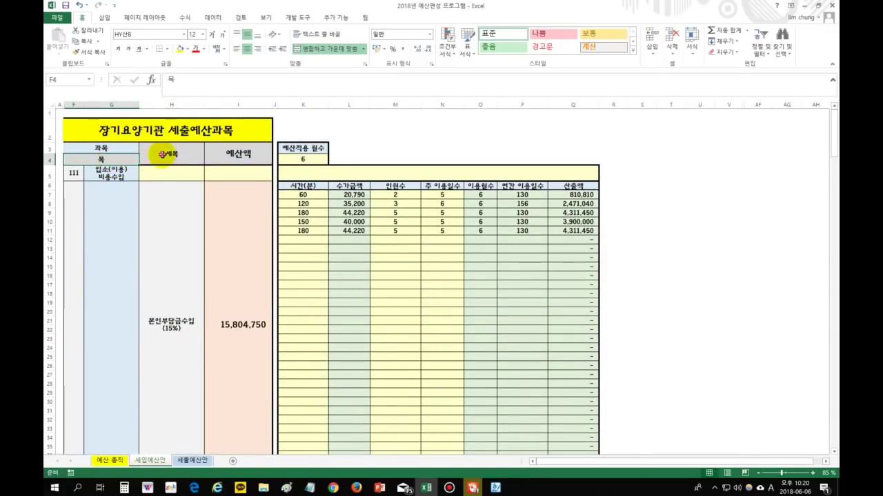
left_click(161, 158)
scroll(166, 180, "down", 4)
scroll(166, 179, "down", 12)
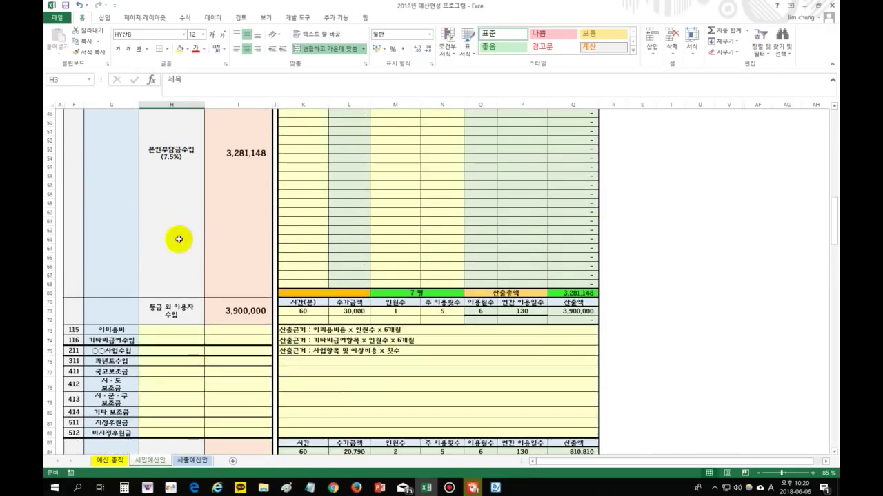
mouse_move(109, 331)
left_click(157, 331)
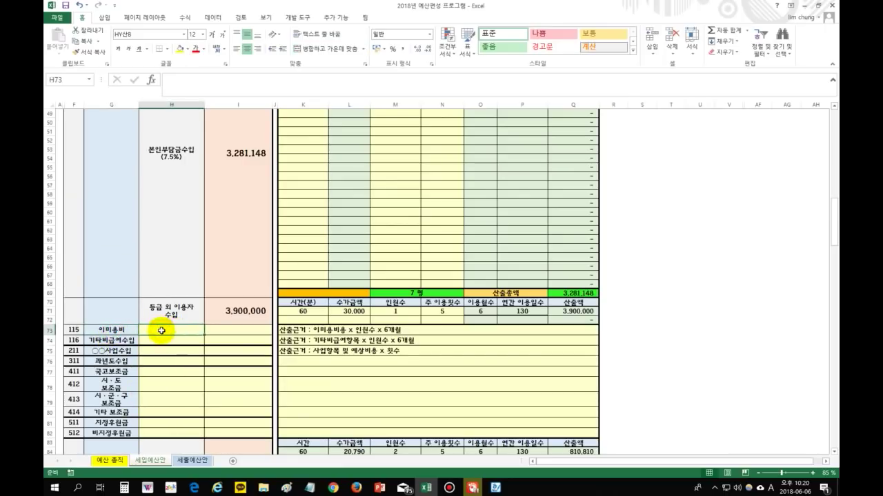
left_click(231, 333)
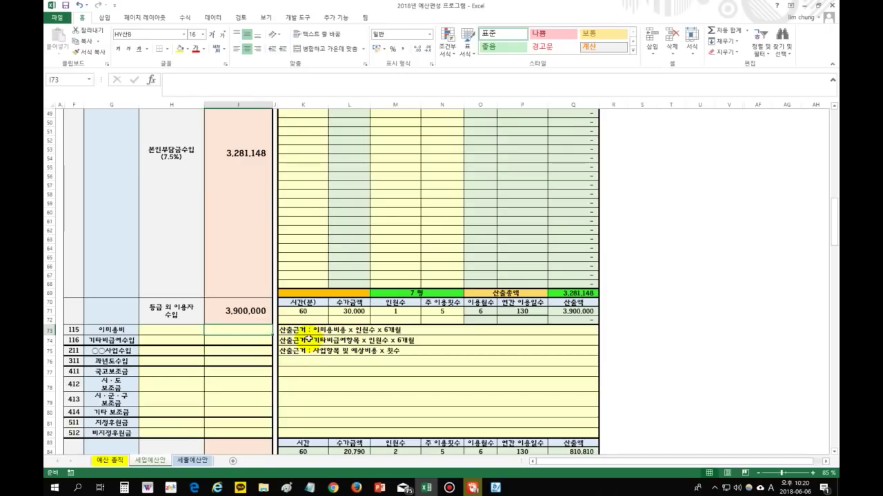
Step: Examine the 산출근거 cells beside the items from 이미용비 through 시·도 보조금
left_click(293, 333)
left_click_drag(324, 333, 430, 384)
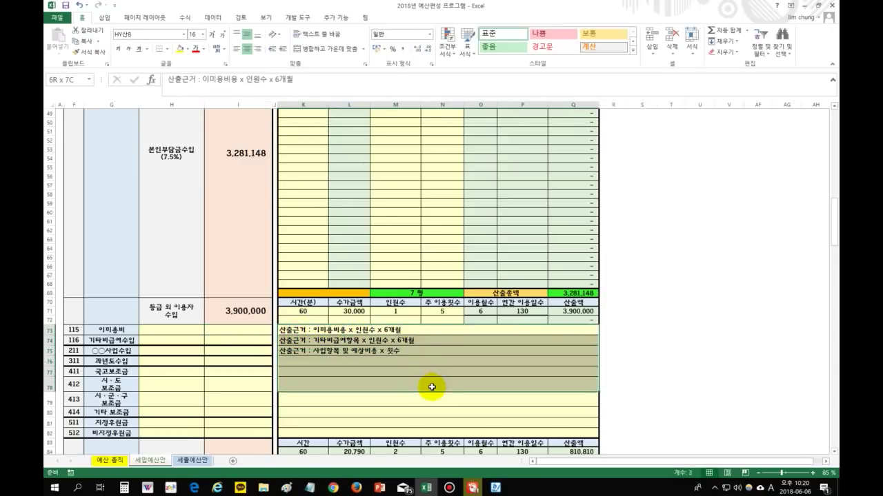
left_click(379, 395)
left_click_drag(301, 331, 408, 385)
left_click(407, 386)
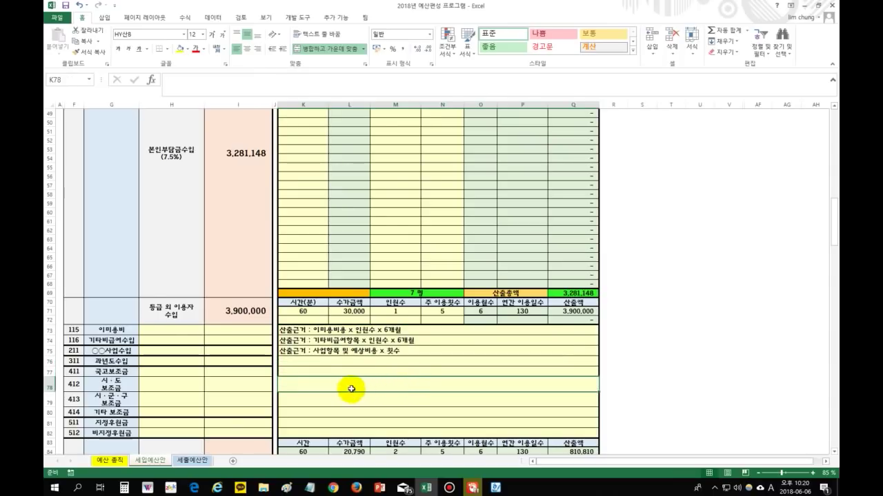
Step: Enter 300000 as the 예산액 of the 이미용비 item
left_click(234, 330)
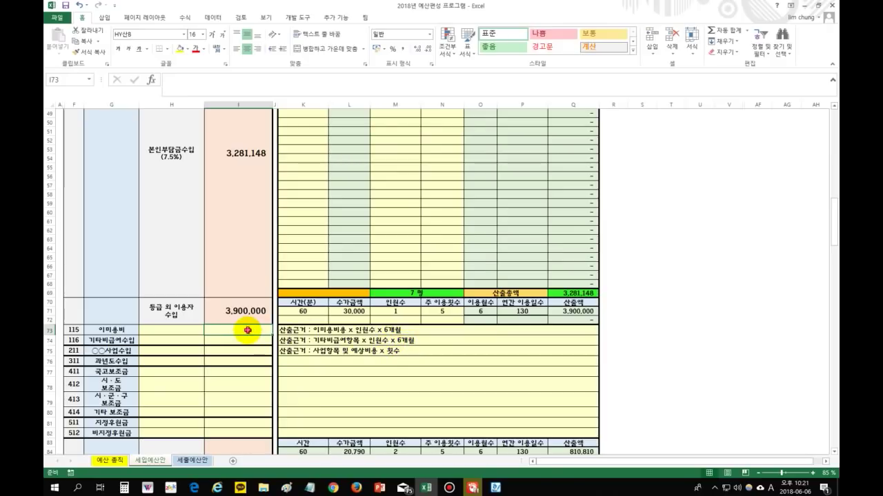
type("30000")
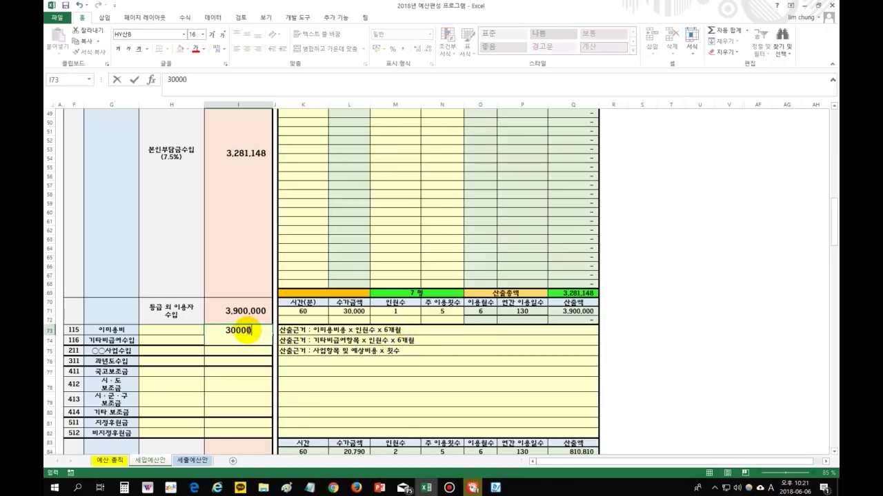
type("0")
key("Return")
left_click(368, 381)
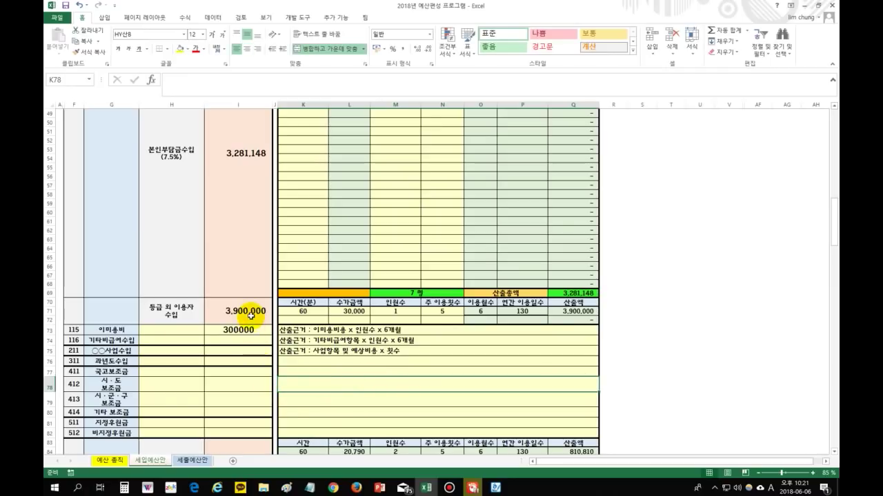
Step: Apply the comma style to the 예산액 cells from 이미용비 through 비지정후원금
left_click_drag(250, 329, 253, 414)
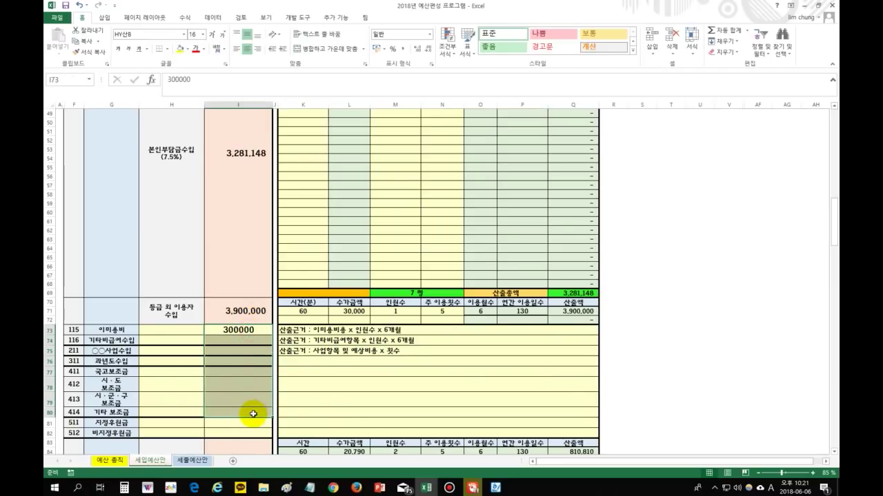
left_click(386, 361)
left_click_drag(292, 371, 254, 433)
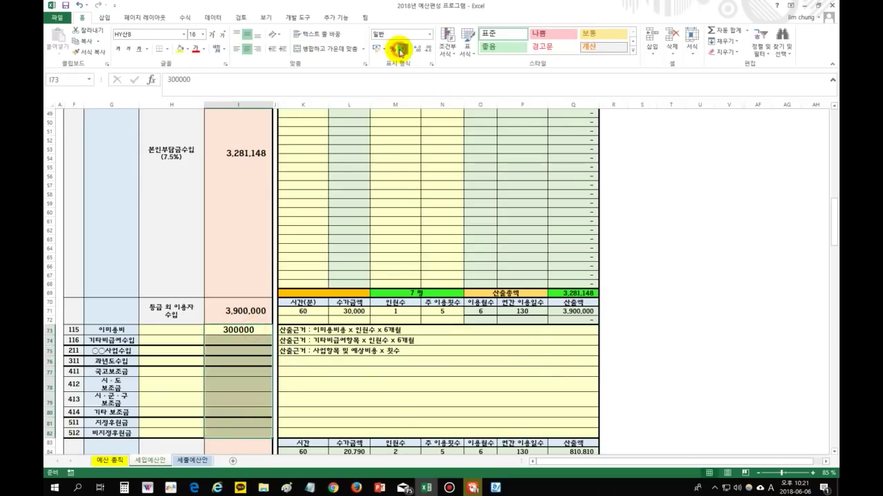
left_click(400, 50)
left_click(394, 421)
Step: Examine the ○○사업수입 item's note and 산출근거, along with the 예산액 cells of the items below it
scroll(400, 381, "down", 5)
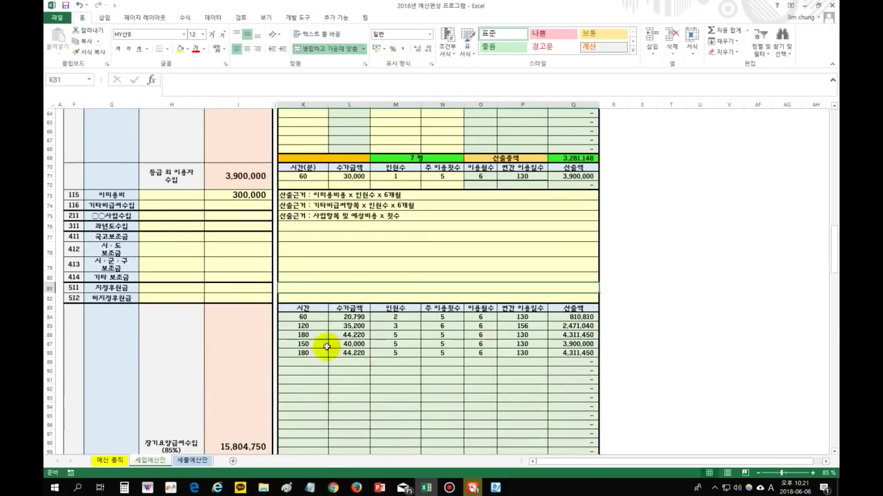
left_click(112, 217)
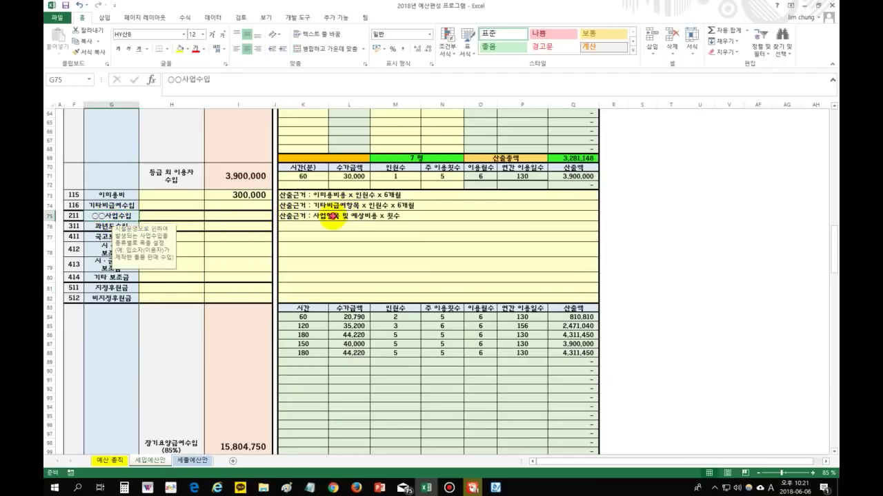
left_click(333, 216)
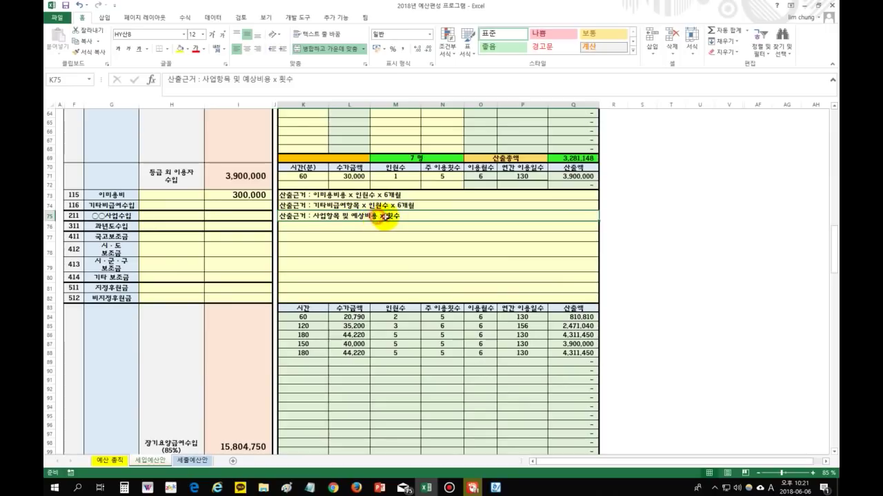
left_click(252, 228)
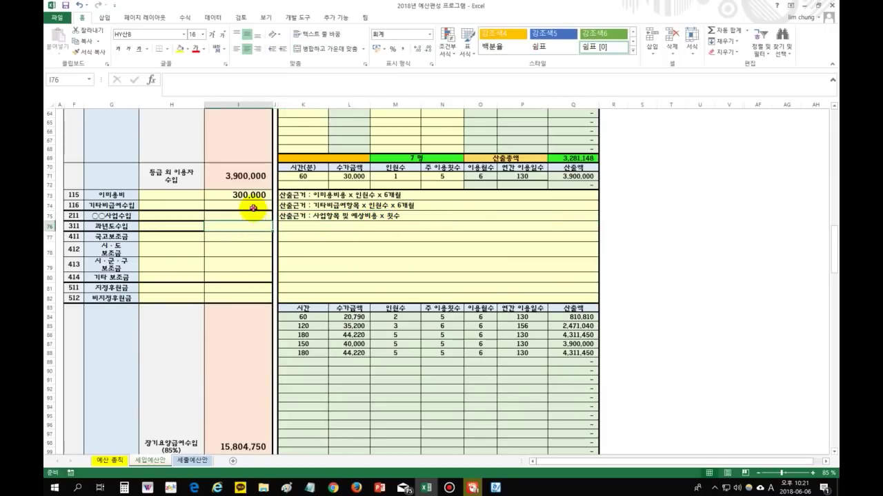
left_click(253, 239)
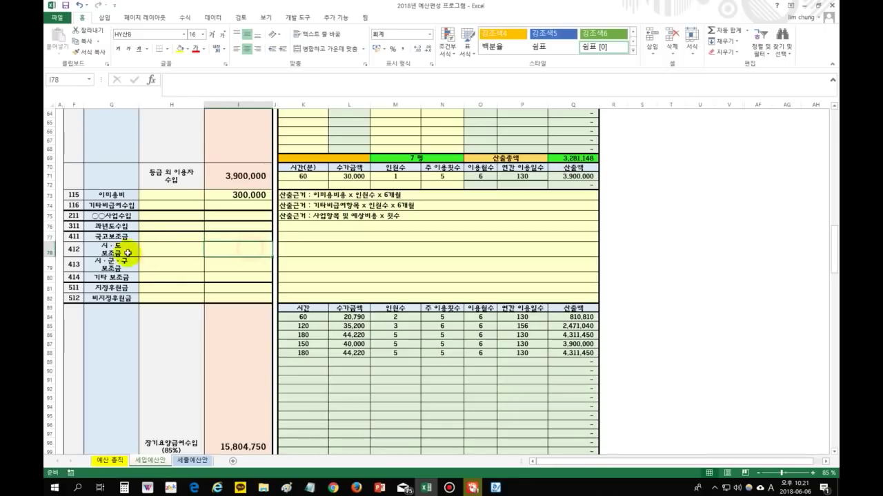
Step: Read and compare the notes on the 국고보조금, 시·도 보조금 and 시·군·구 보조금 items
left_click(103, 253)
left_click(107, 238)
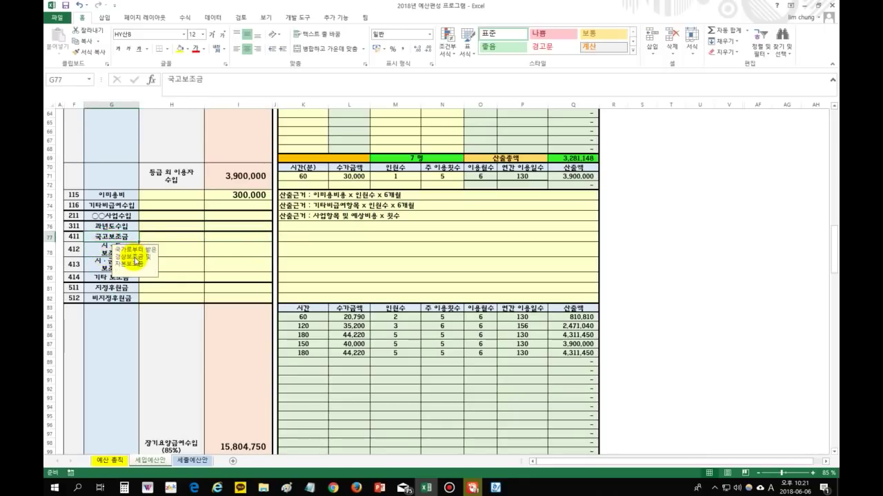
left_click(97, 249)
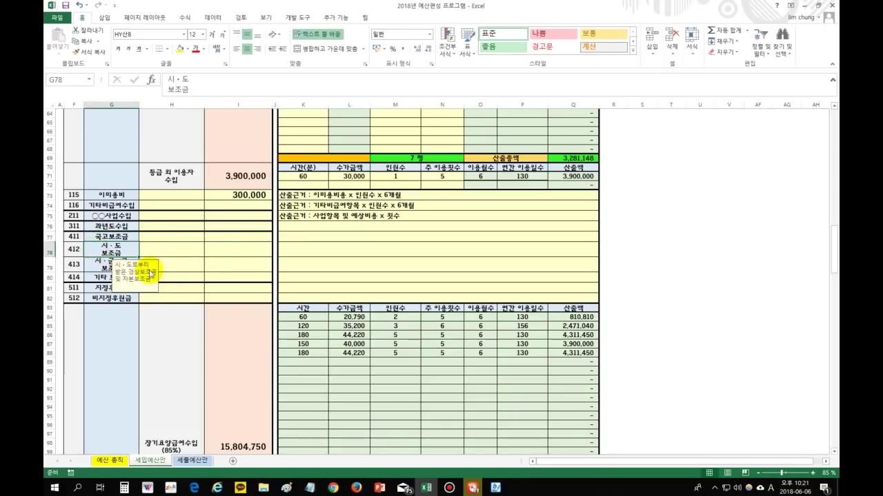
left_click(110, 264)
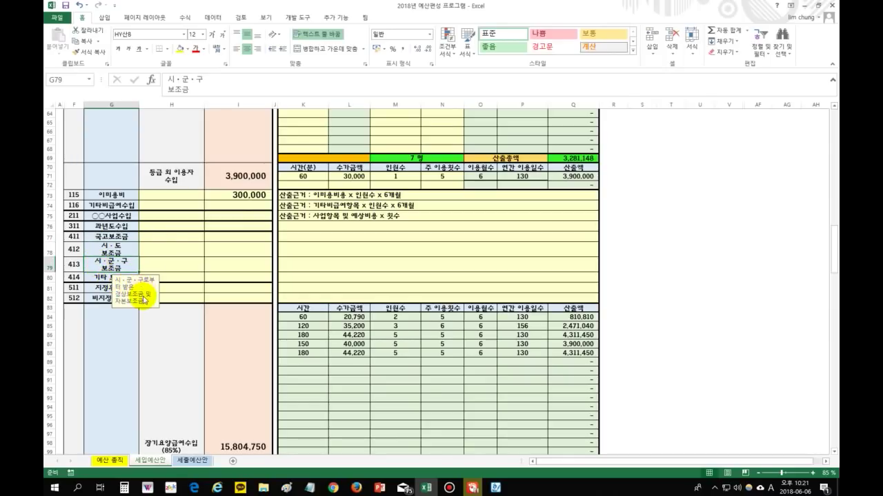
left_click(173, 267)
left_click(116, 267)
left_click(112, 251)
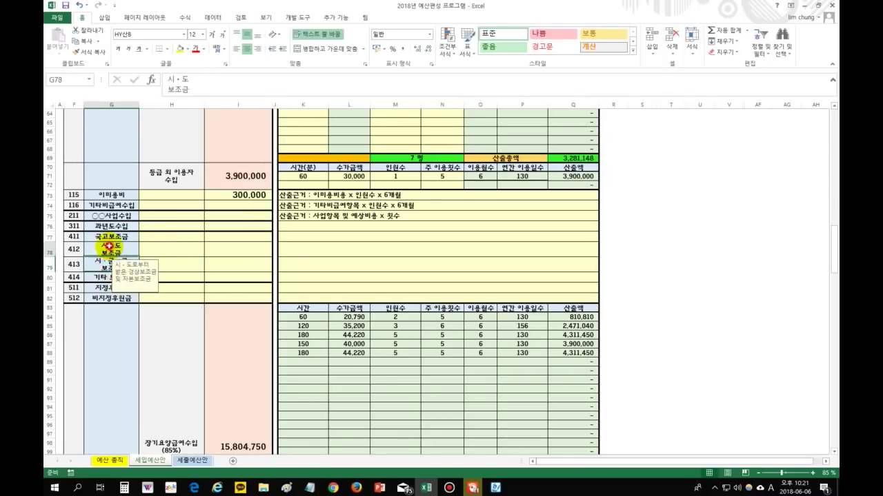
left_click(162, 248)
left_click(116, 253)
left_click(117, 262)
left_click(172, 264)
left_click(107, 264)
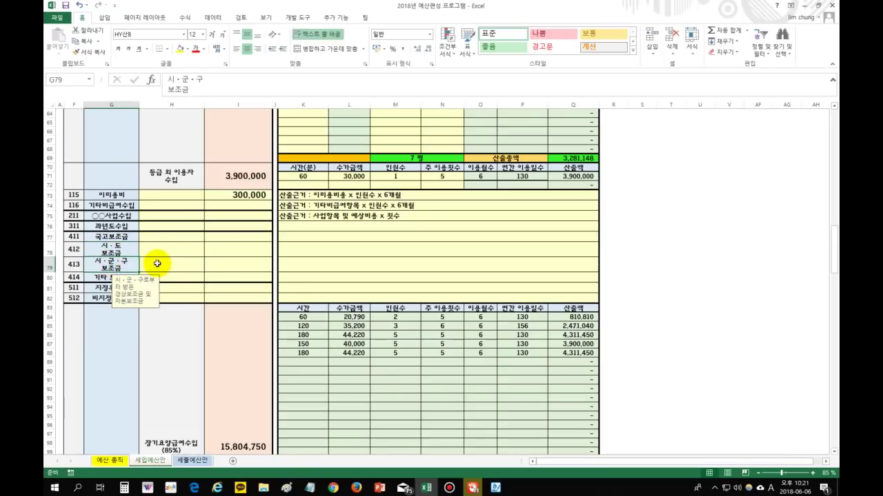
Step: Examine the 예산액 and 산출근거 cells of the 시·군·구 보조금 item and the note on 기타 보조금
left_click(116, 252)
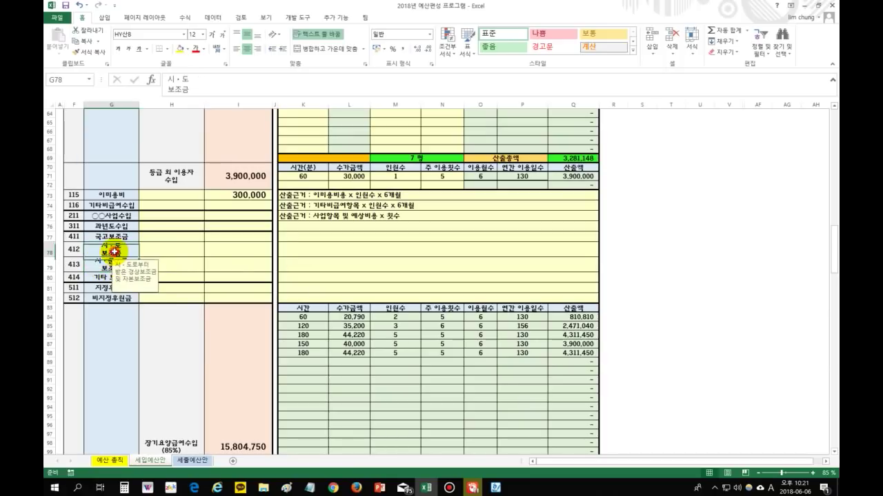
left_click(169, 259)
left_click(233, 260)
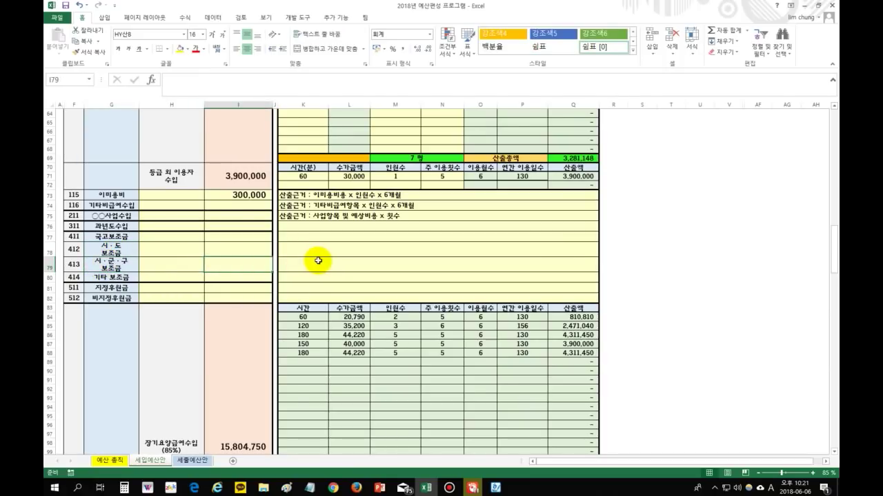
left_click(317, 261)
left_click(228, 263)
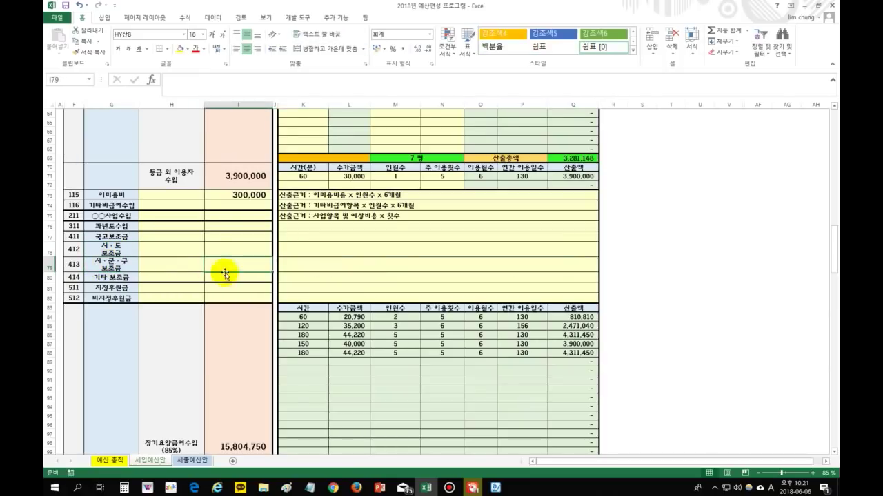
left_click(126, 278)
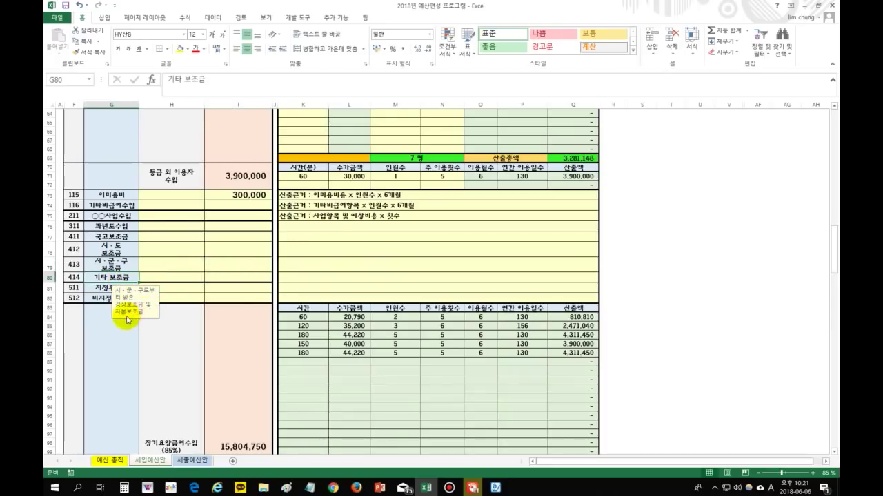
key("Down")
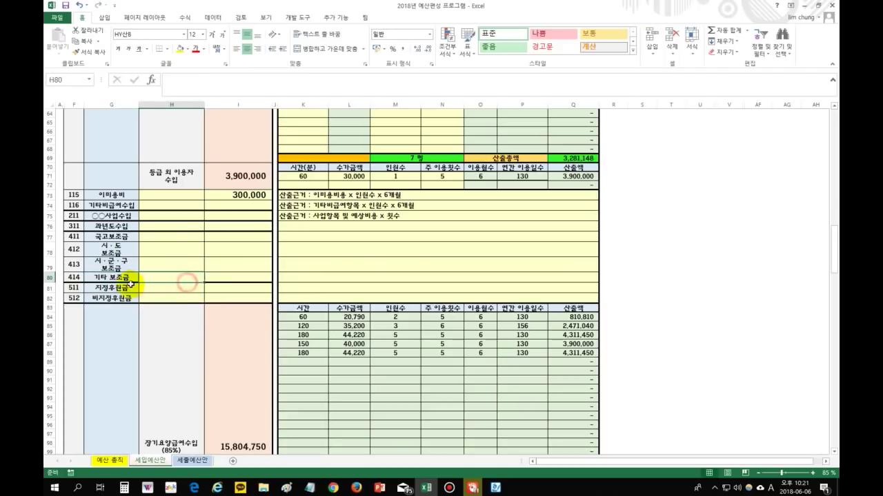
left_click(111, 268)
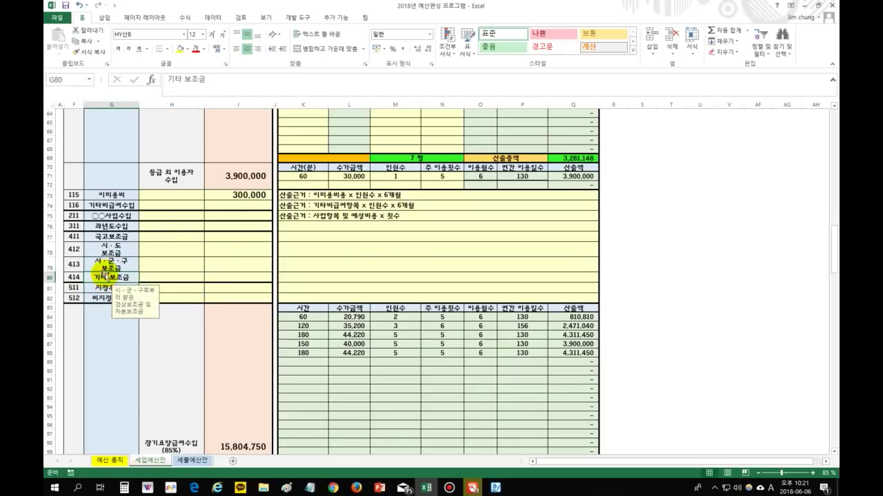
Step: Compare the notes and 예산액 cells of the 지정후원금 and 비지정후원금 items
left_click(111, 288)
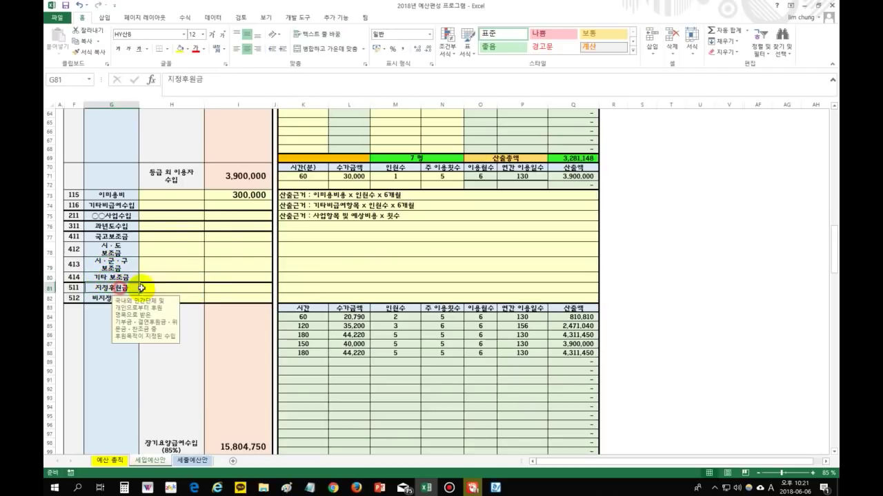
left_click(238, 288)
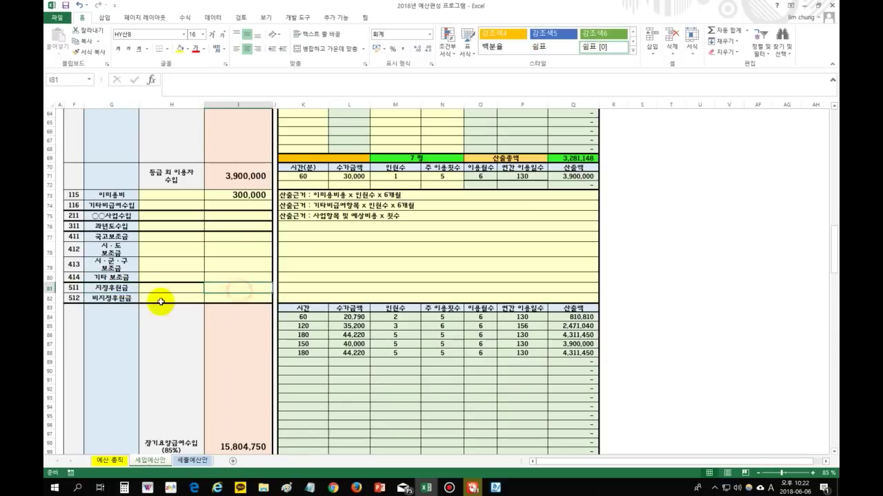
left_click(104, 299)
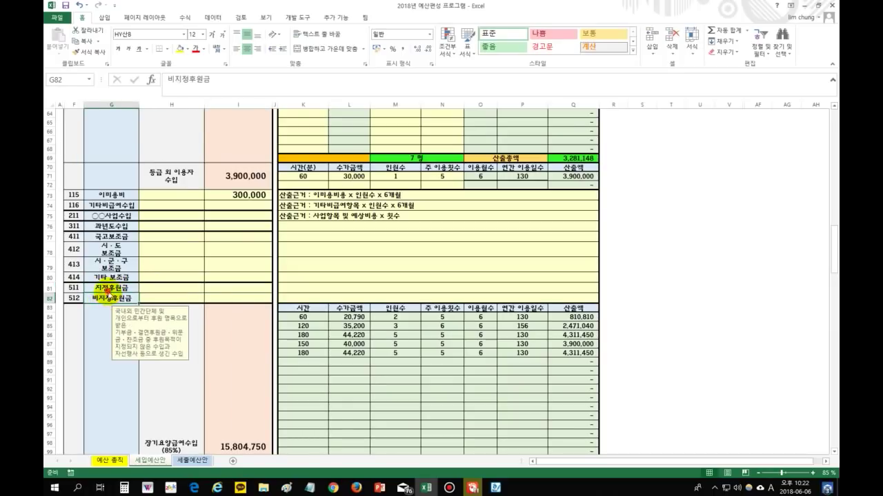
left_click(107, 288)
left_click(243, 289)
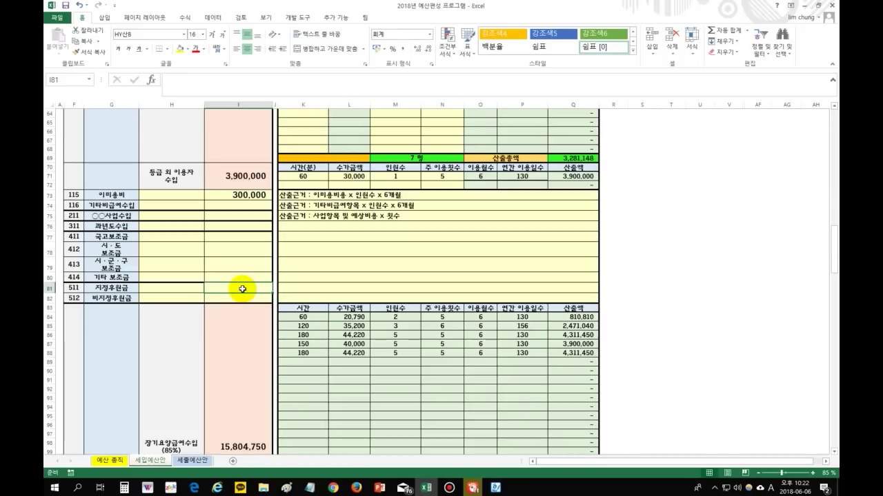
left_click(113, 298)
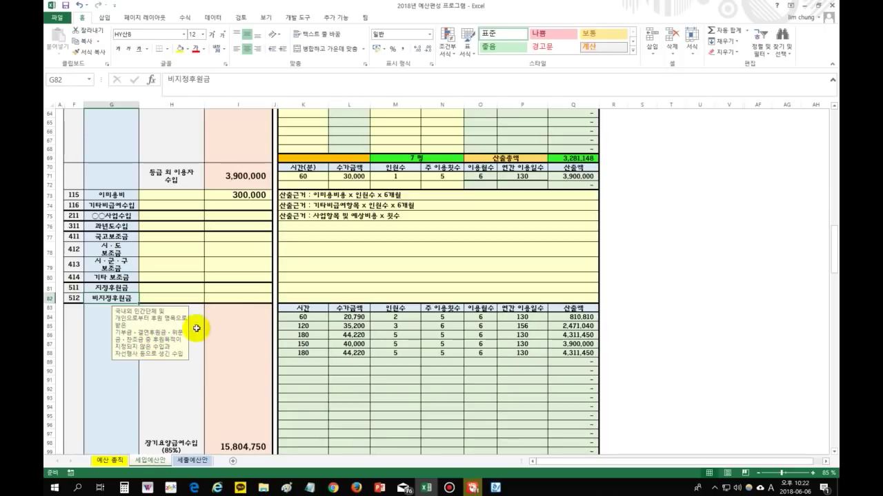
left_click(239, 298)
left_click(241, 288)
left_click(237, 298)
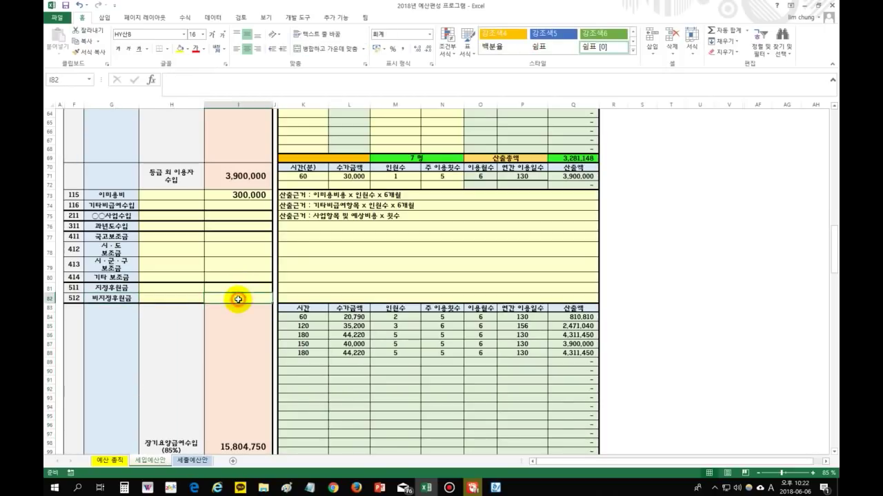
left_click(116, 297)
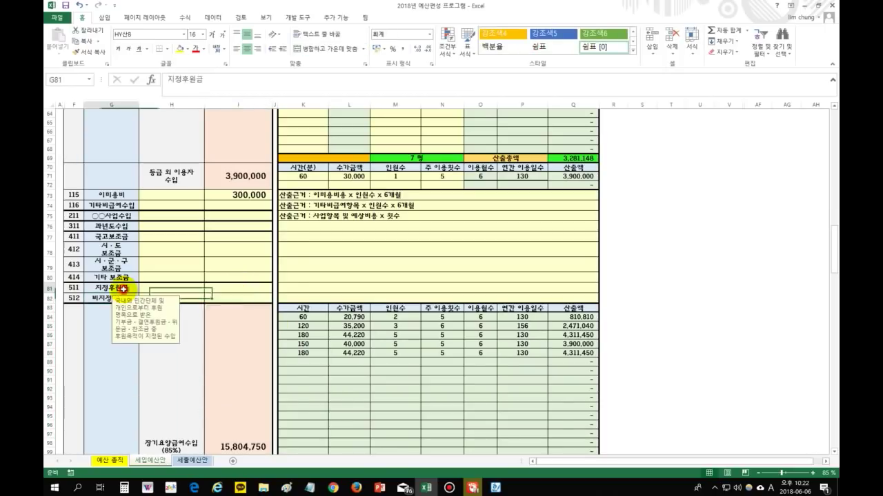
left_click(227, 296)
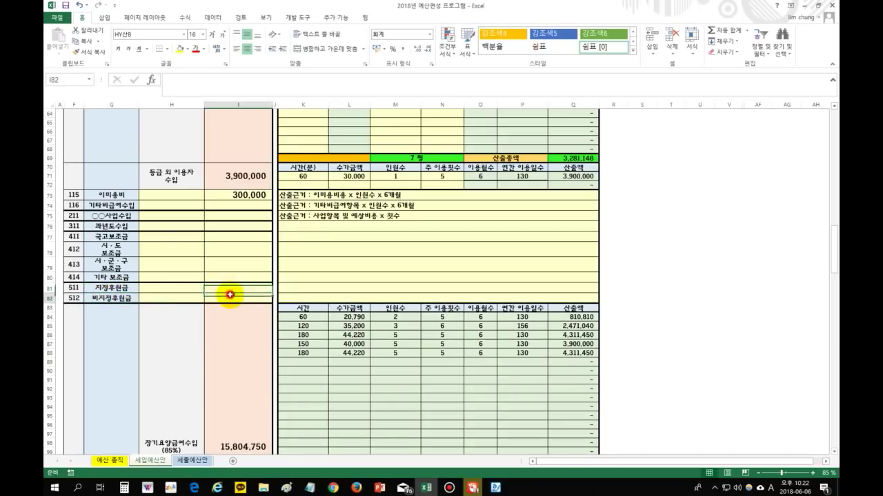
Step: Compare the 장기요양급여수입 (85%) table with the five filled rows of the 본인부담금수입 (15%) table
scroll(302, 331, "down", 5)
scroll(302, 331, "down", 1)
scroll(293, 333, "up", 2)
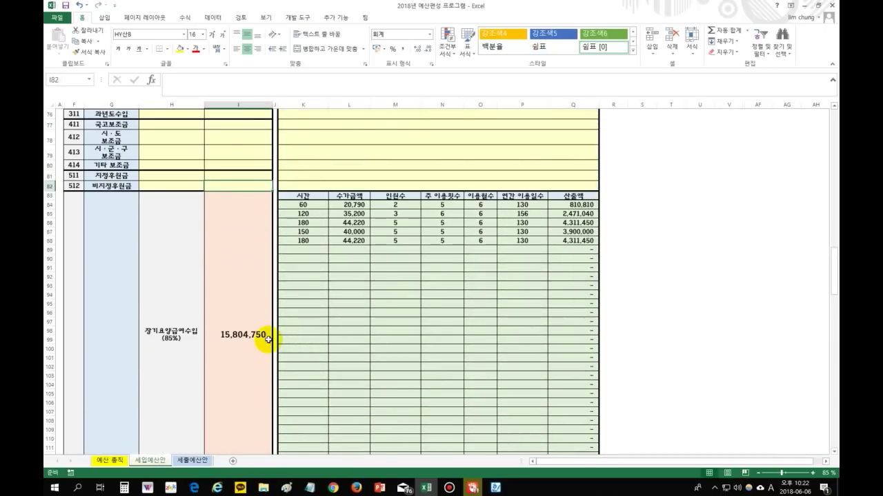
left_click(173, 337)
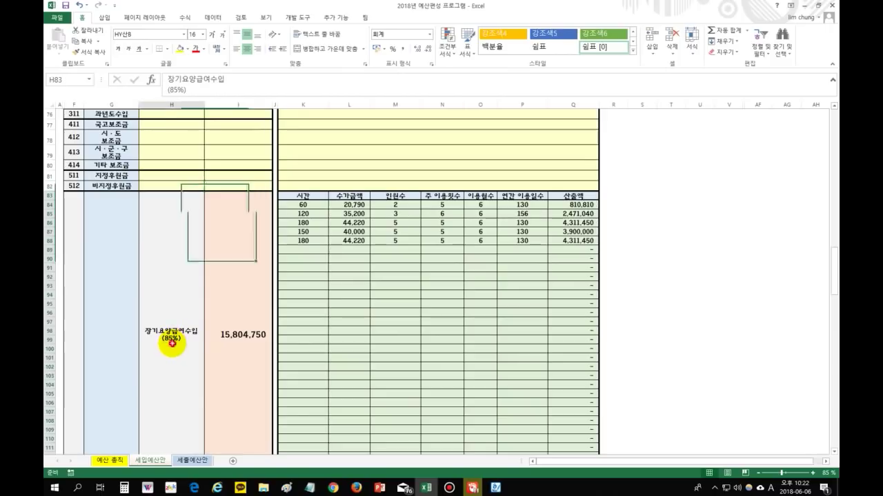
scroll(325, 348, "up", 5)
scroll(325, 344, "up", 15)
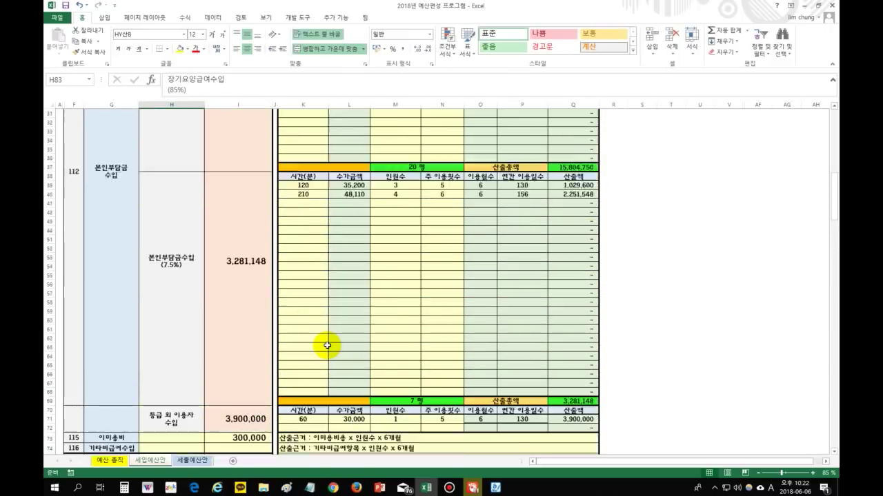
left_click(173, 241)
scroll(360, 264, "up", 5)
left_click_drag(300, 196, 574, 230)
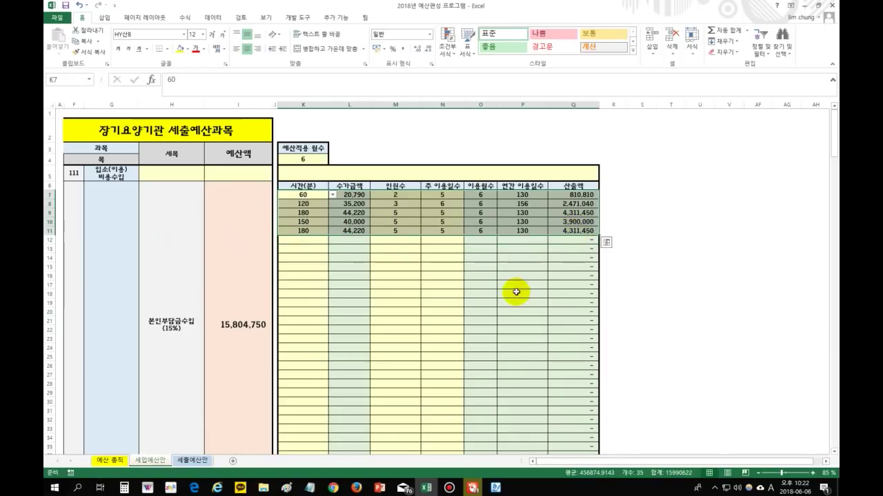
Step: Examine the five filled rows of the 장기요양급여수입 (85%) table
scroll(510, 275, "down", 20)
scroll(464, 318, "down", 3)
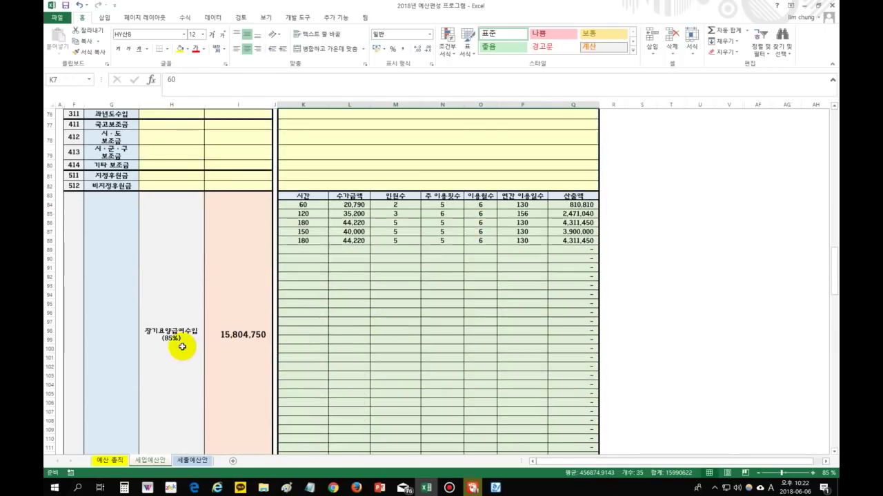
left_click(182, 349)
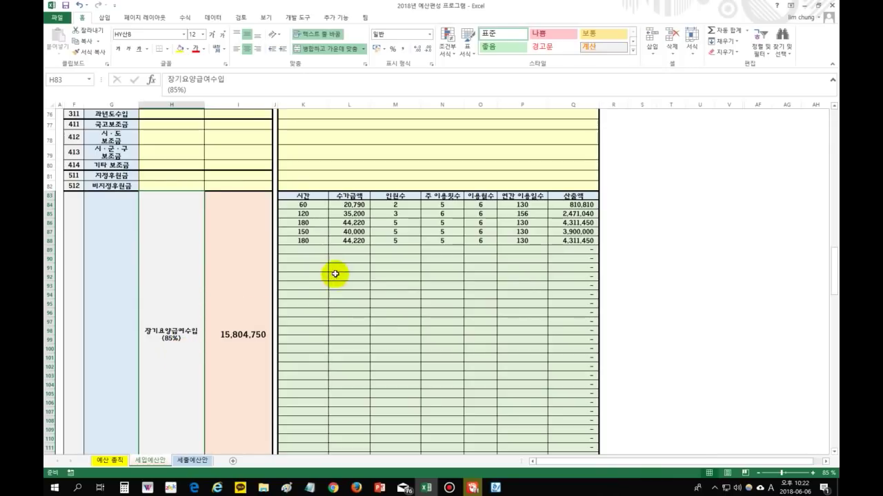
left_click_drag(302, 204, 570, 246)
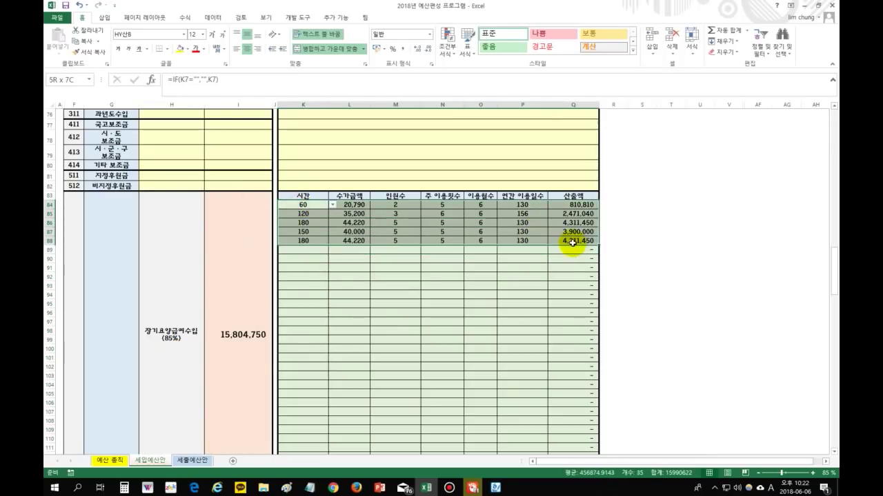
Step: Examine the 장기요양급여수입 (92.5%) item, its 예산액 cell and the filled rows of its calculation table
scroll(454, 318, "down", 8)
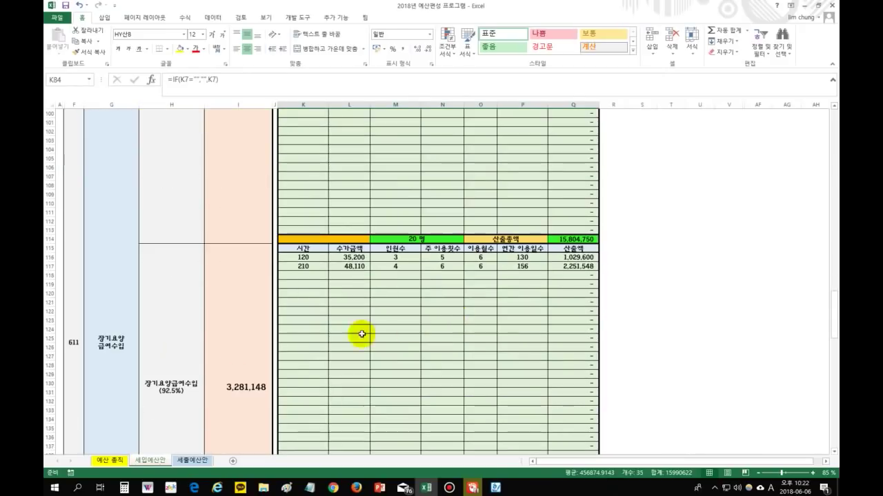
left_click(182, 351)
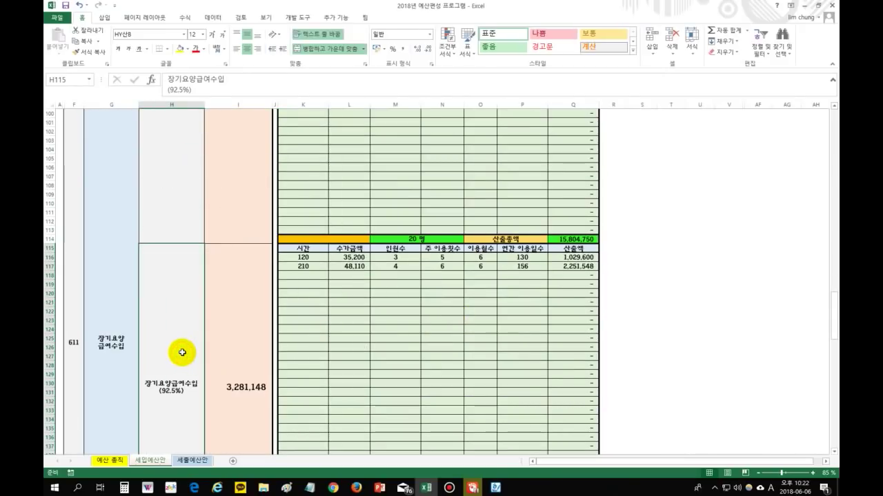
scroll(182, 353, "down", 4)
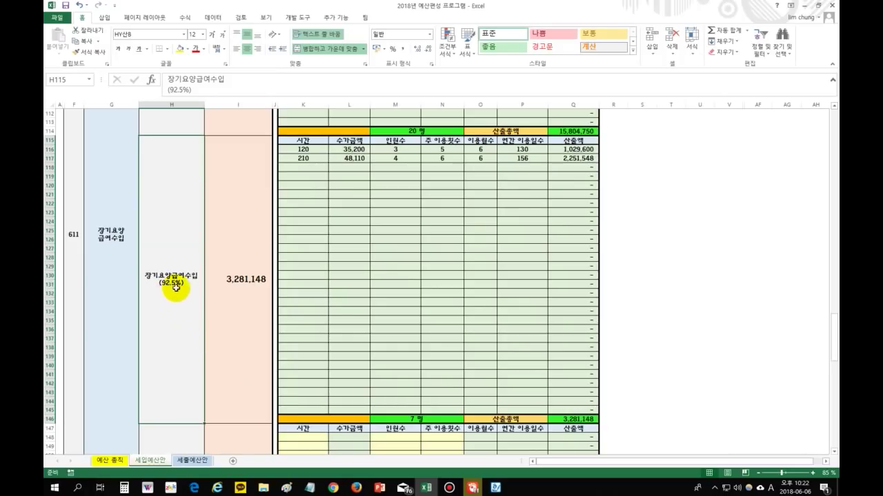
left_click(237, 290)
left_click_drag(303, 149, 583, 176)
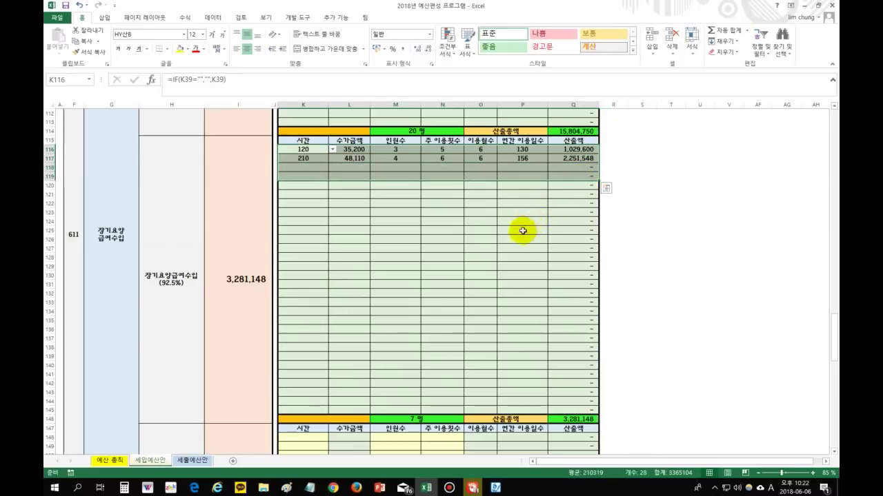
left_click(441, 221)
left_click_drag(301, 154, 557, 189)
left_click(515, 230)
scroll(486, 252, "down", 3)
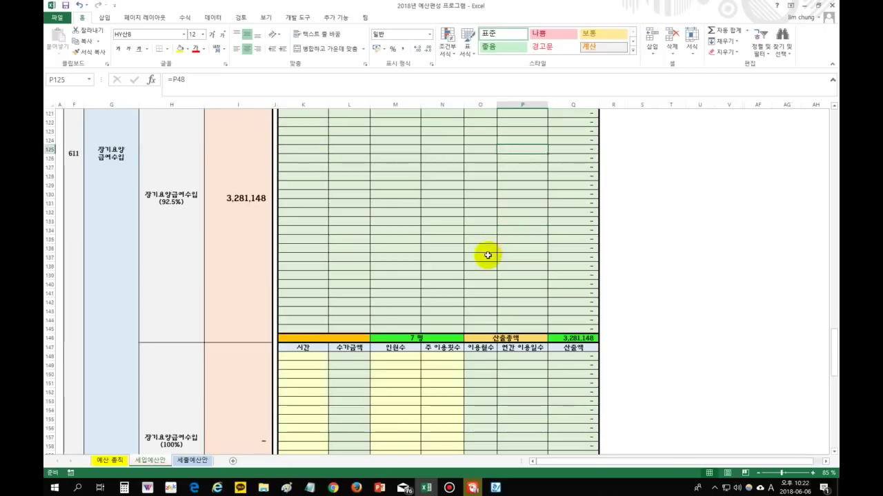
Step: Examine the 장기요양급여수입 (100%) item and its 예산액 cell beside the empty input table
scroll(473, 305, "down", 4)
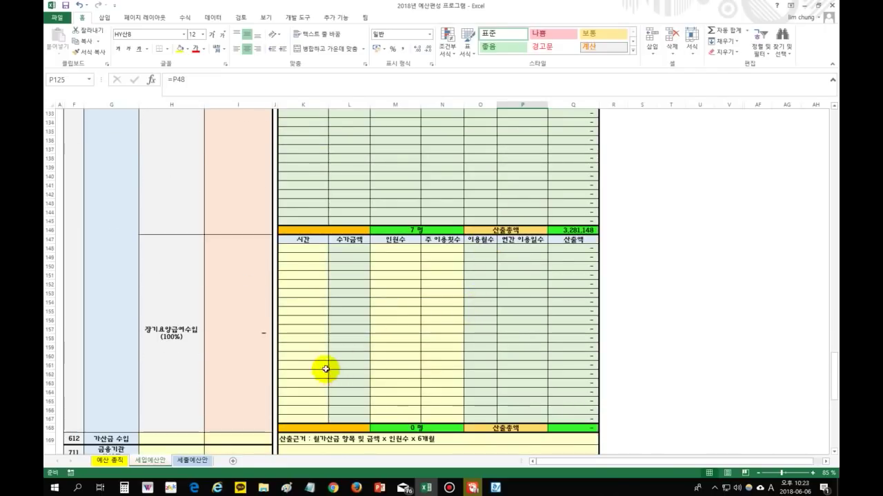
left_click(184, 358)
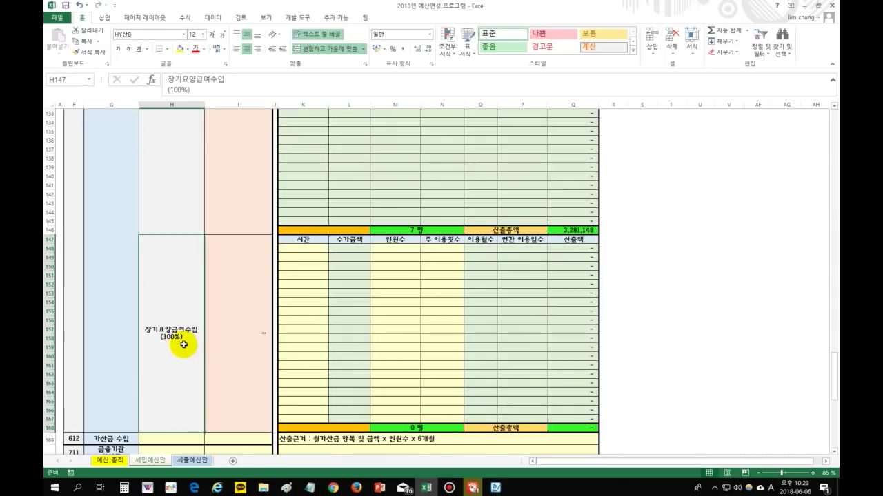
left_click(311, 276)
left_click(188, 270)
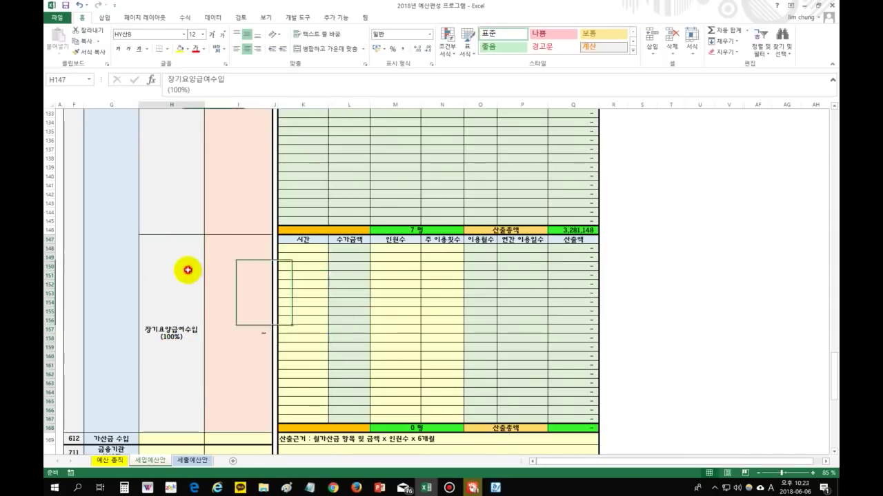
left_click(223, 276)
left_click(191, 282)
left_click(228, 280)
left_click(194, 280)
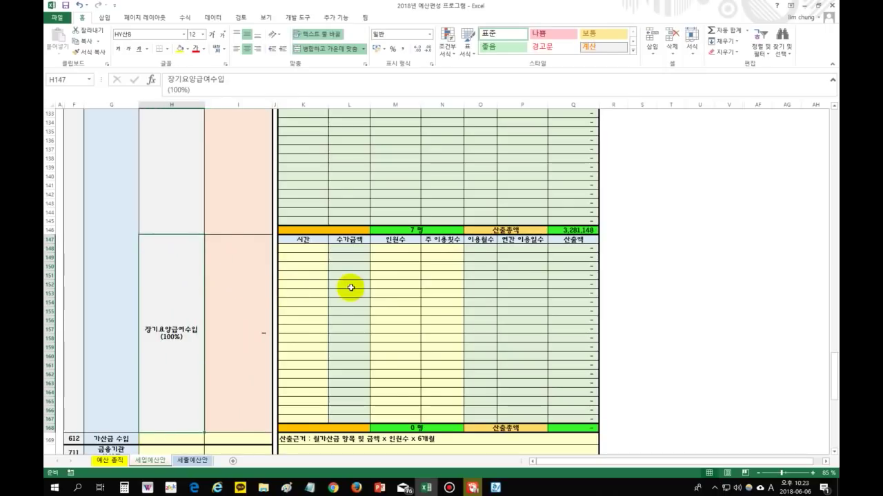
Step: Fill the first row of the 장기요양급여수입 (100%) table with 시간 120, 인원수 4 and 주 이용횟수 5
left_click(349, 286)
left_click(316, 250)
left_click(332, 249)
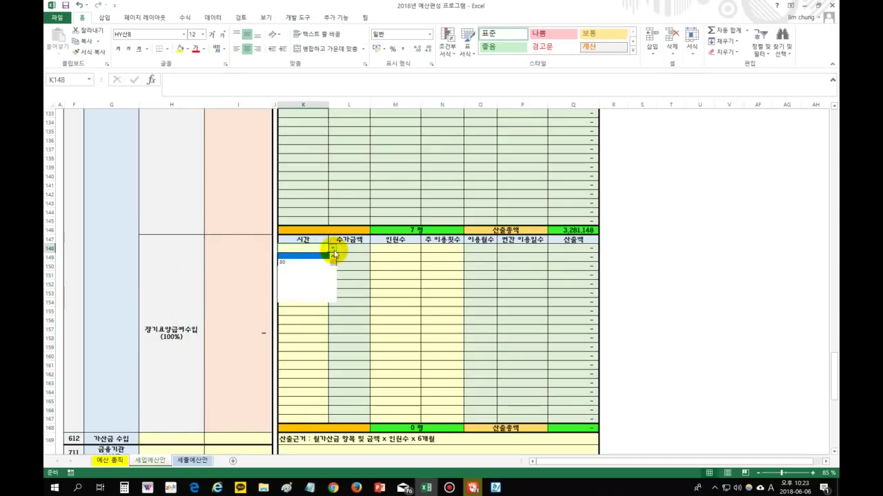
left_click(324, 282)
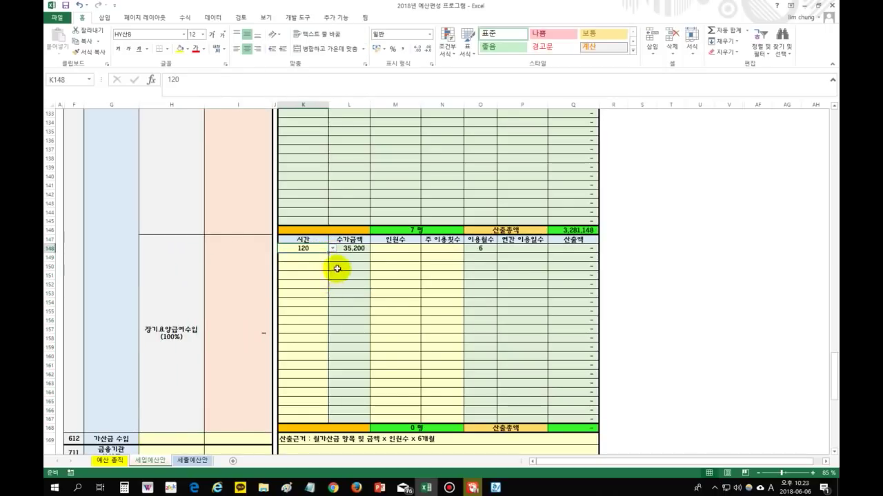
left_click(393, 252)
left_click(426, 249)
left_click(407, 281)
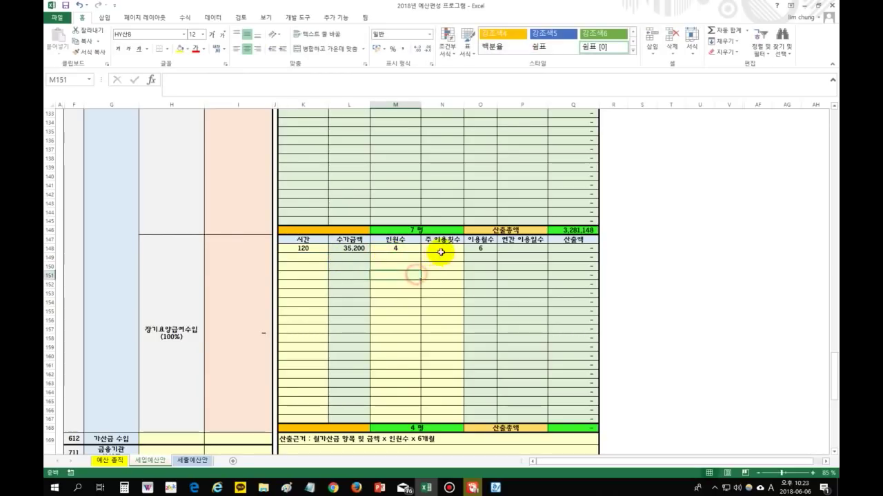
left_click(443, 249)
left_click(468, 252)
left_click(442, 287)
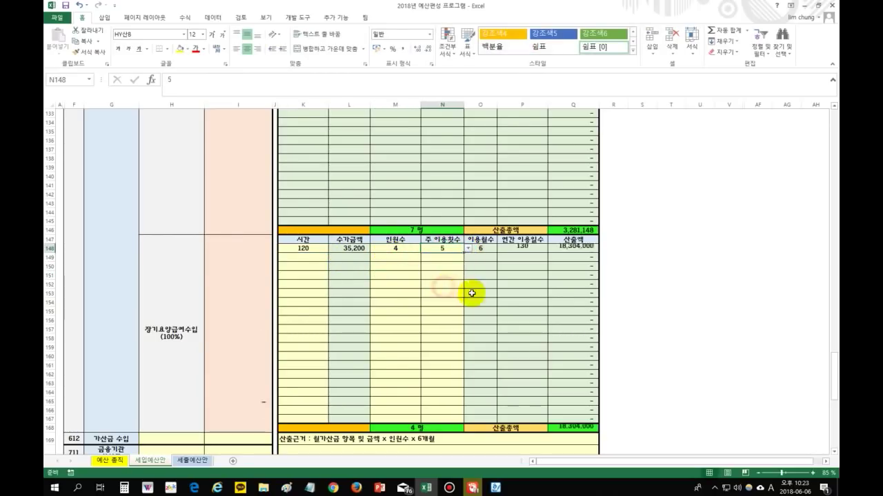
left_click(508, 292)
Step: Examine the 예산액 cell and the 산출근거 note of the 가산금 수입 item
scroll(477, 307, "down", 4)
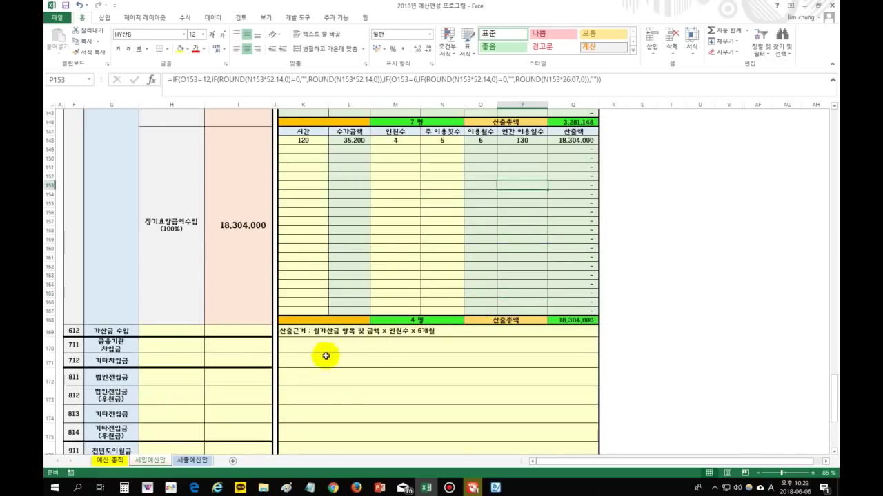
left_click(237, 330)
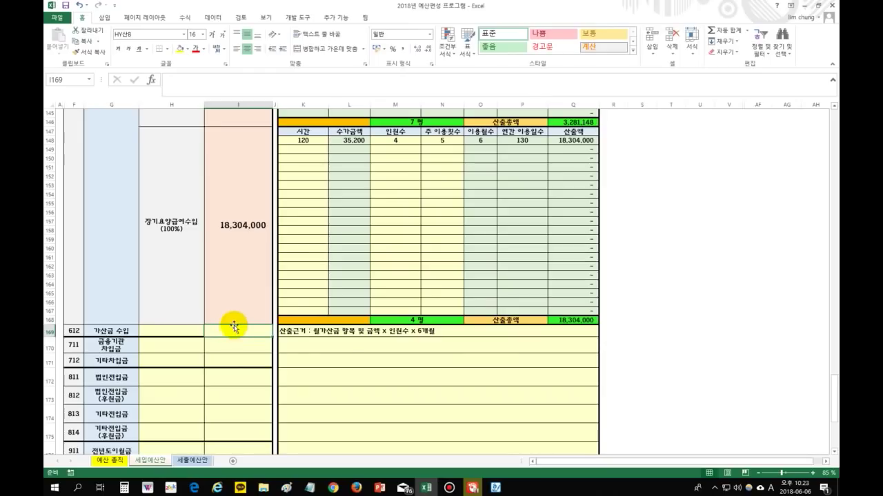
left_click(344, 334)
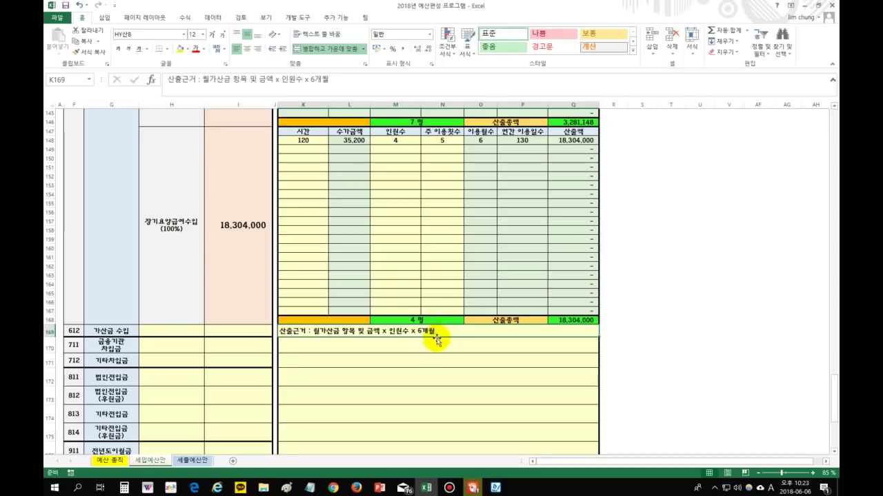
left_click(232, 333)
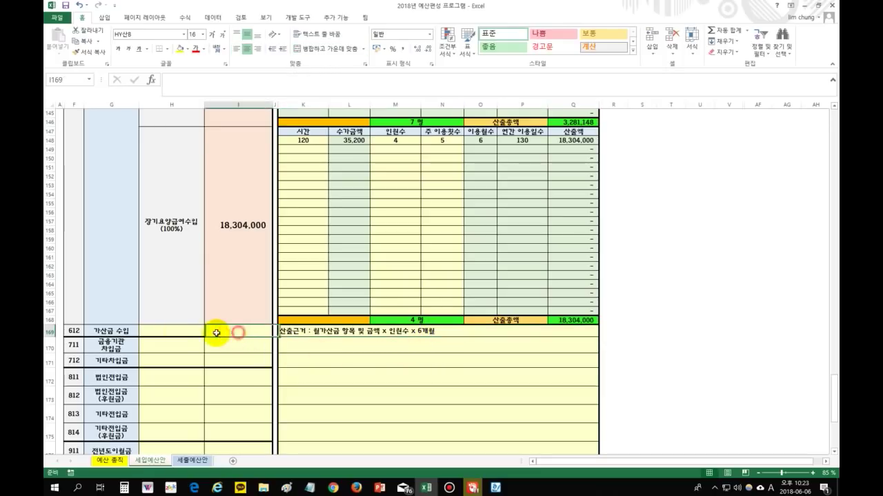
scroll(359, 396, "up", 1)
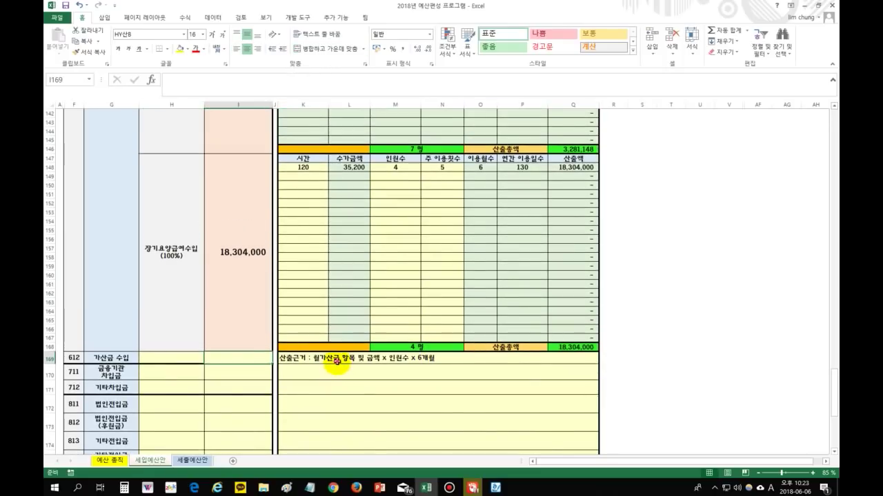
left_click(339, 386)
left_click(347, 409)
Step: Review the 장기요양급여수입 (85%) and (92.5%) tables again, returning to the 가산금 수입 item
scroll(348, 411, "up", 15)
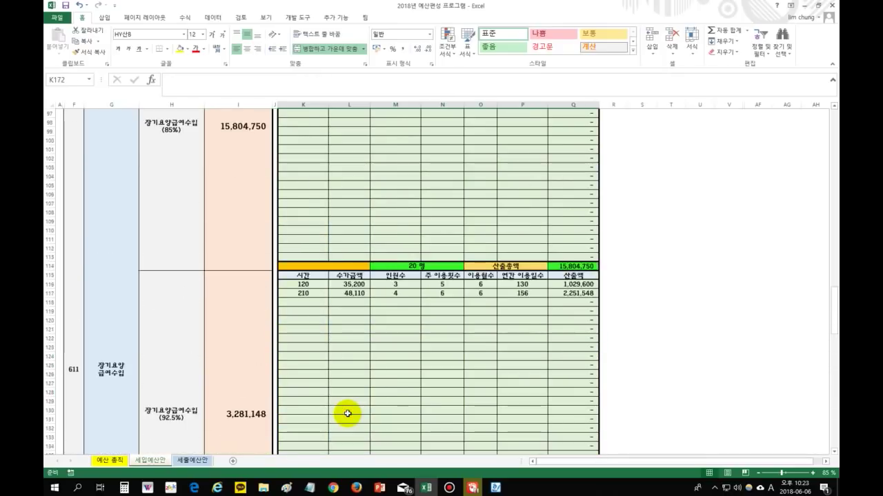
scroll(348, 414, "up", 10)
scroll(347, 414, "down", 16)
scroll(348, 413, "down", 11)
Step: Compare the 예산액 cells of the 가산금 수입 and 금융기관 차입금 items
left_click(245, 331)
left_click(240, 305)
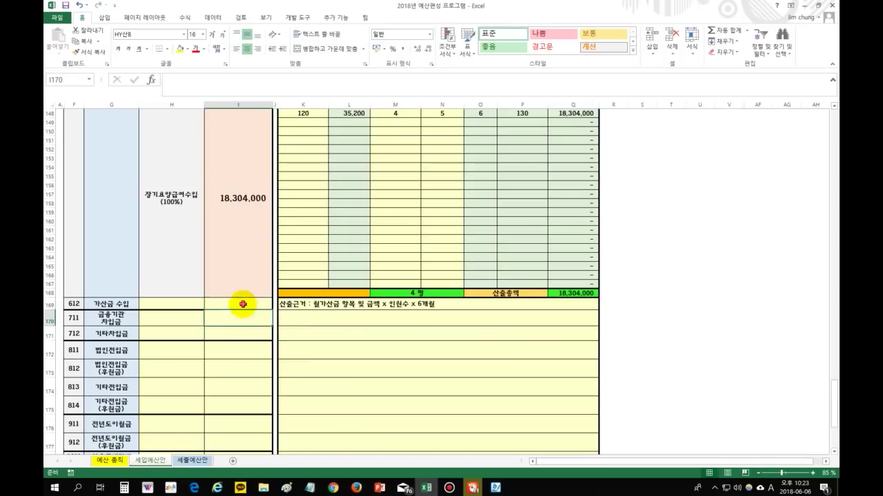
left_click(237, 320)
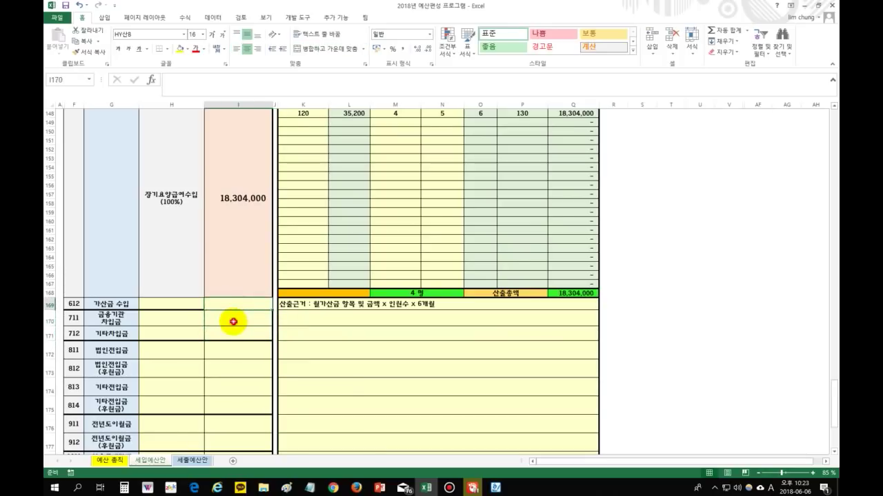
left_click(241, 306)
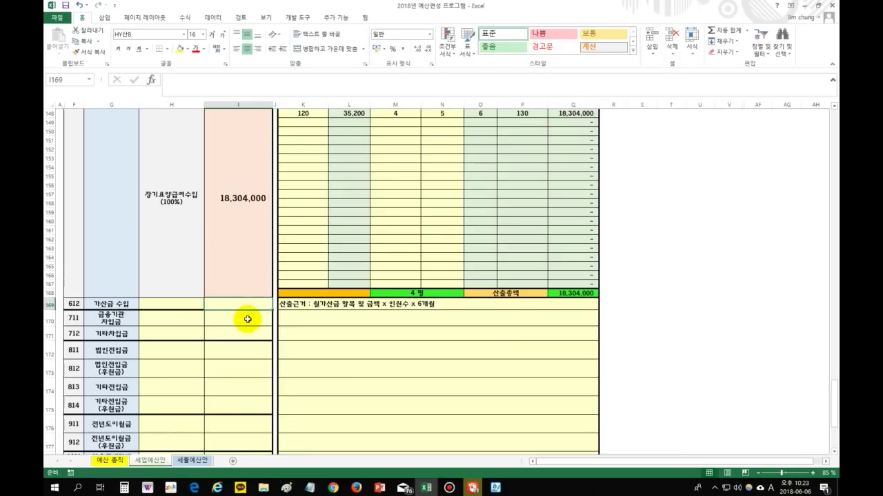
left_click(247, 319)
left_click(248, 305)
left_click(248, 314)
left_click(247, 303)
left_click(399, 312)
left_click(238, 307)
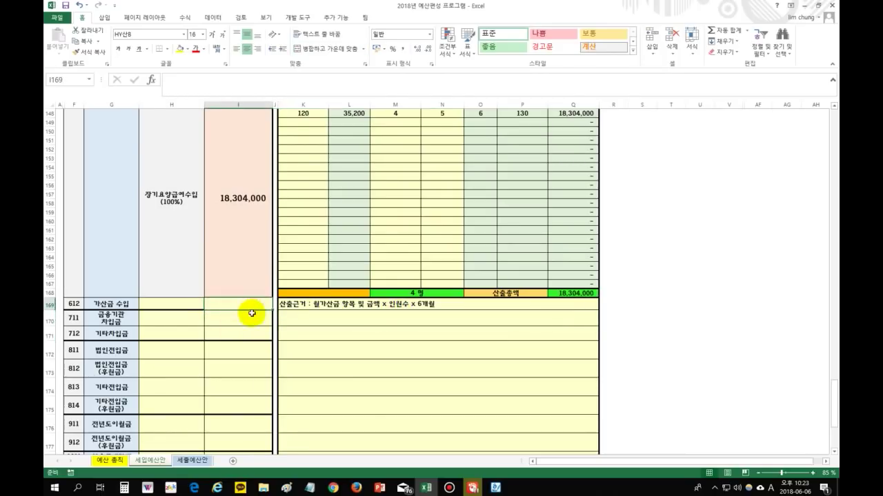
Step: Examine the 산출근거 cells of 가산금 수입 and 금융기관 차입금 and the latter's 예산액 cell
scroll(288, 344, "down", 1)
scroll(288, 344, "down", 1)
left_click(349, 268)
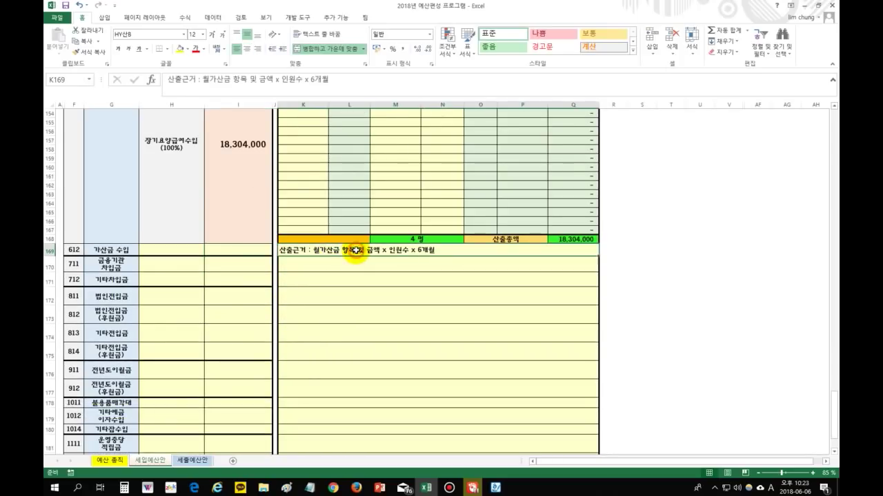
left_click(355, 270)
left_click(236, 264)
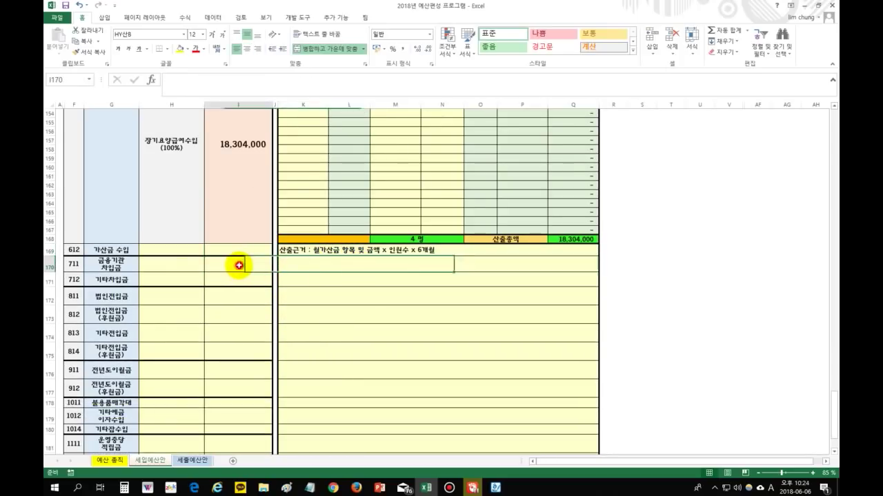
Step: Read the notes on the 금융기관 차입금 and 기타차입금 items
left_click(108, 265)
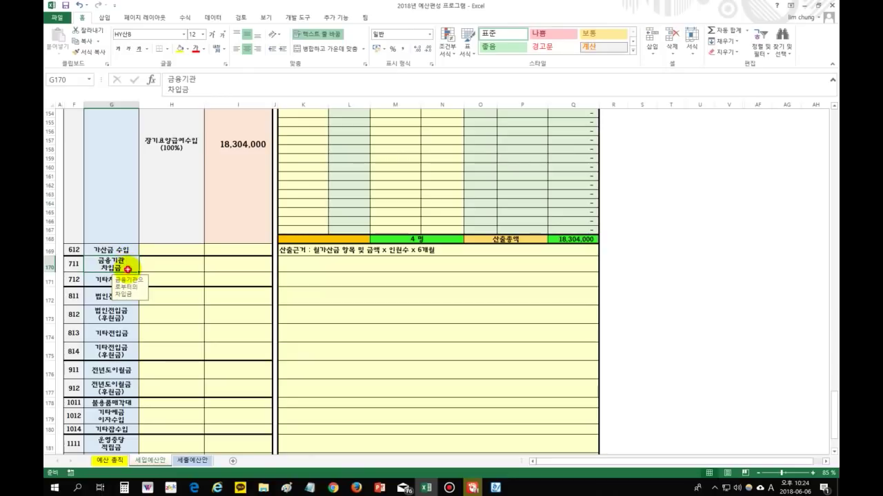
left_click(173, 296)
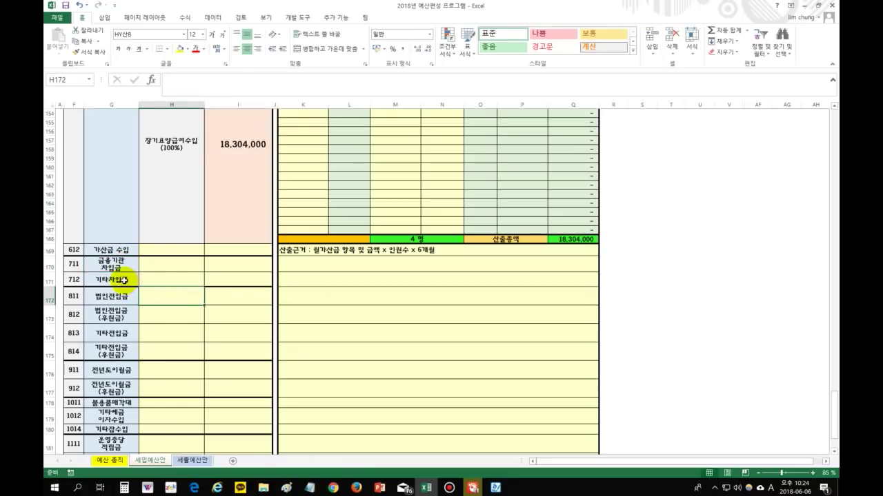
left_click(122, 280)
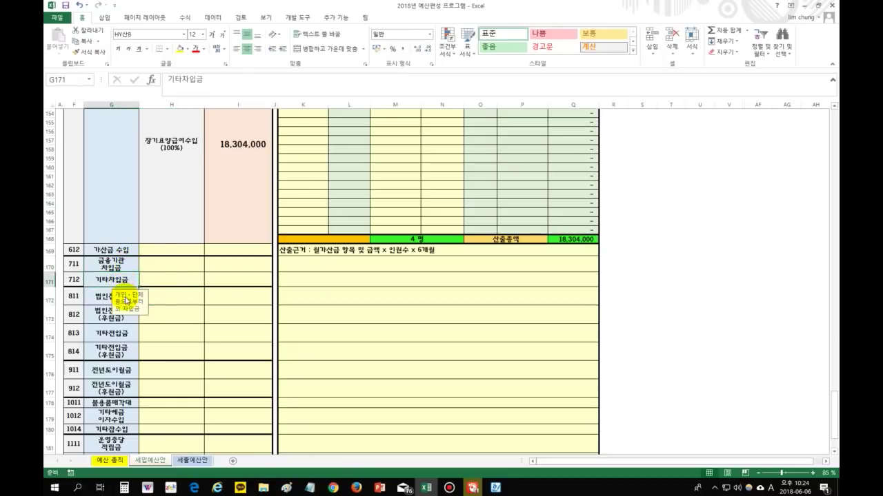
left_click(170, 296)
Step: Compare the 법인전입금 item with 법인전입금(후원금) and 기타전입금, reading the note on the 후원금 item
left_click(112, 297)
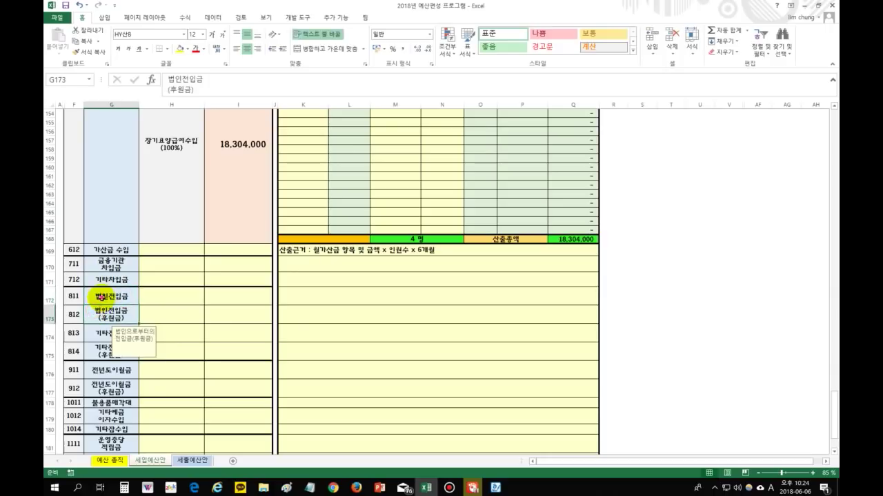
left_click(96, 310)
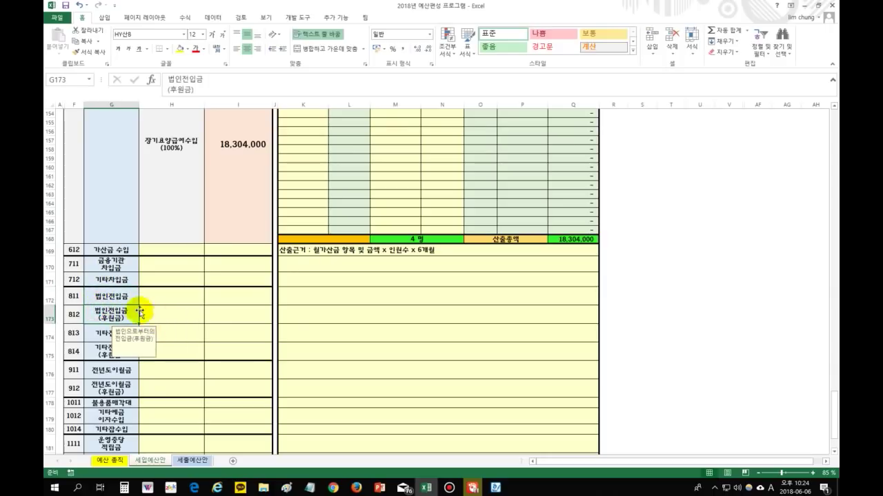
left_click(114, 314)
scroll(138, 318, "down", 1)
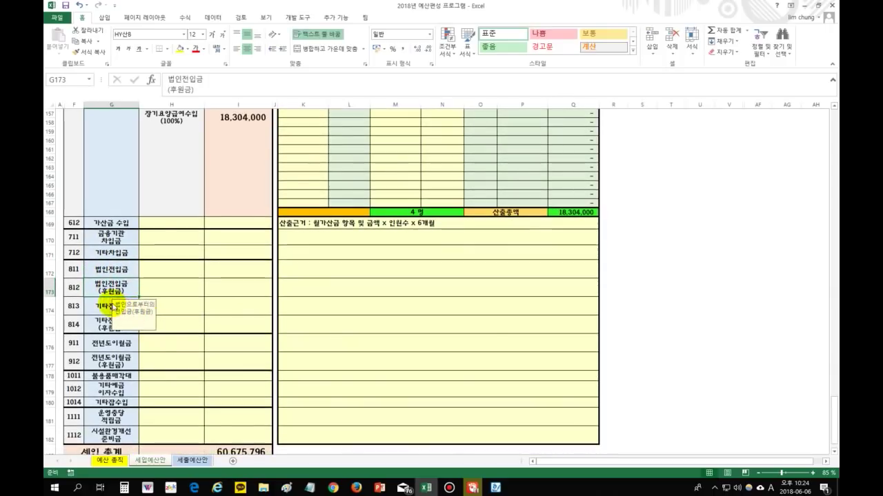
left_click(98, 304)
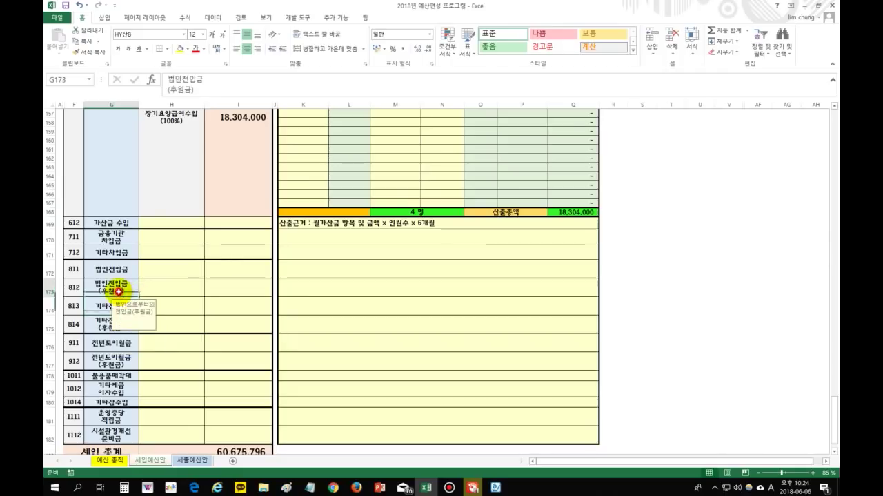
Step: Read the note on the 기타전입금(후원금) item and look at the 세목 cell of 전년도이월금
left_click(104, 324)
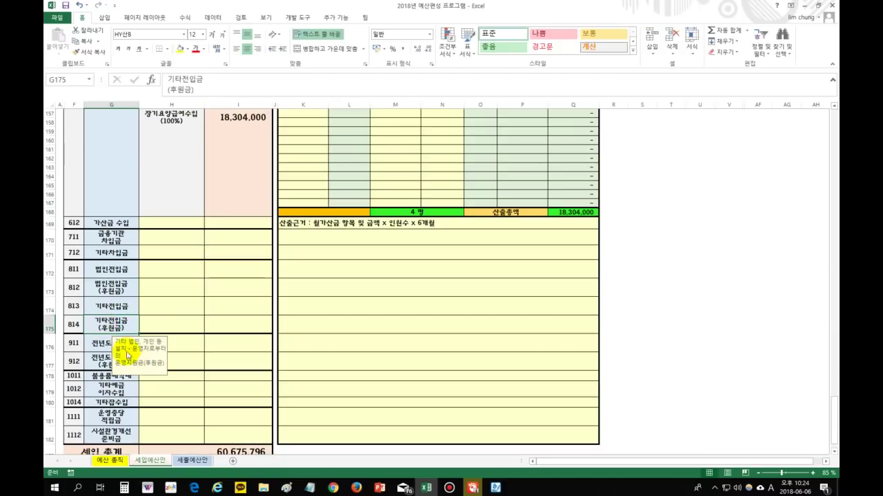
left_click(186, 346)
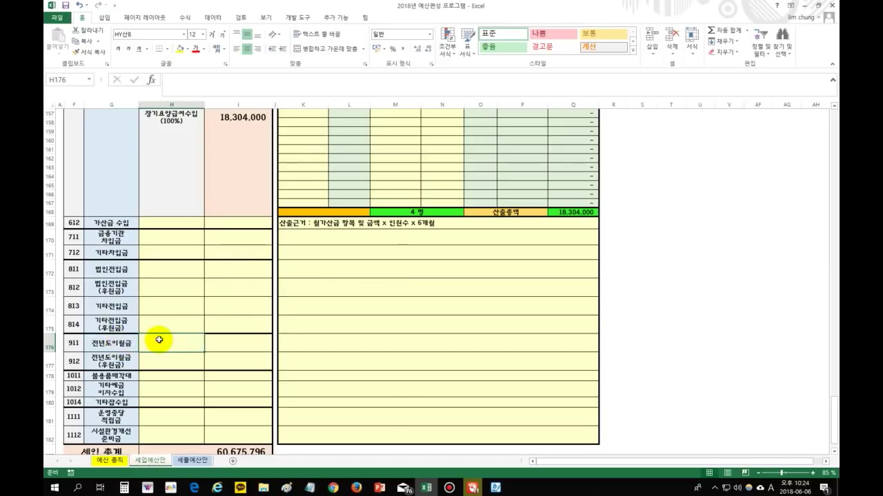
scroll(182, 353, "down", 2)
left_click(183, 361)
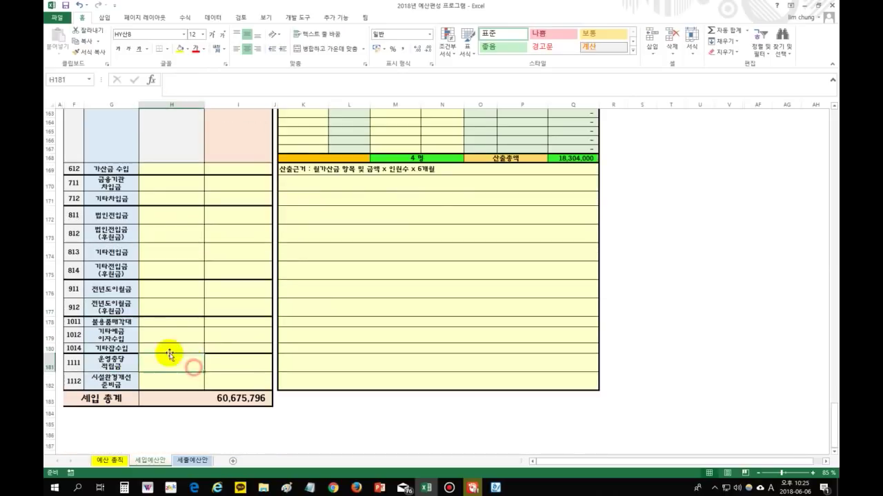
Step: Read the note on the 불용품매각대 item and examine its 예산액 cell
left_click(171, 323)
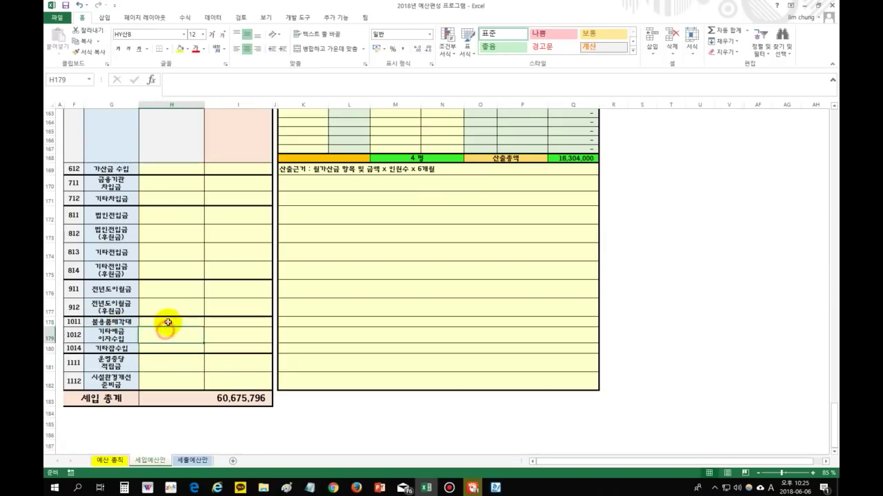
left_click(128, 322)
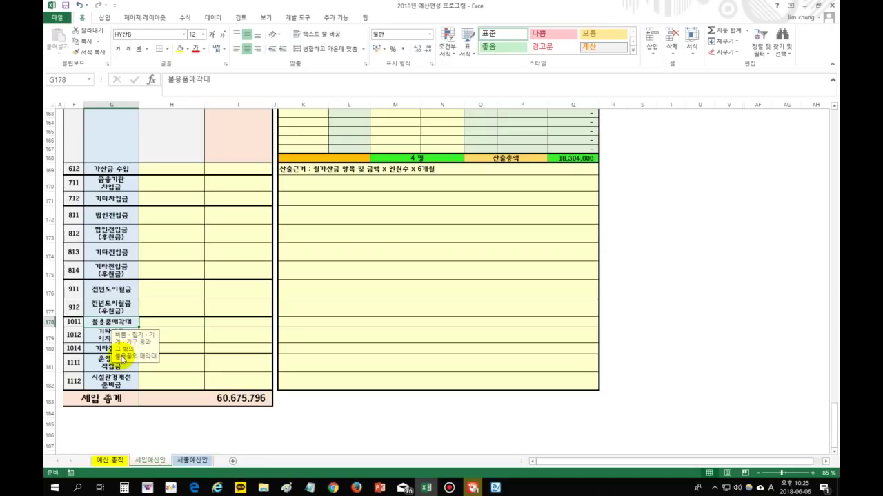
left_click(173, 340)
left_click(232, 320)
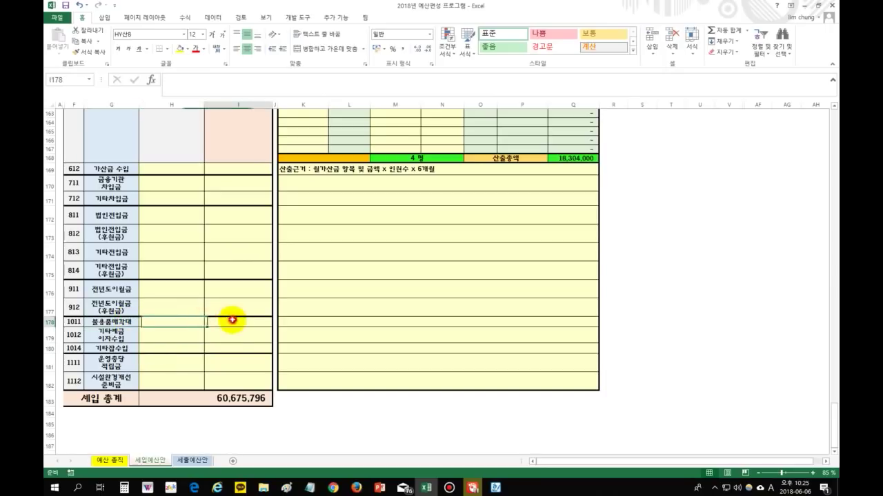
Step: Examine the 예산액 cell of 기타예금 이자수입 and read the note on the 기타잡수입 item
left_click(179, 359)
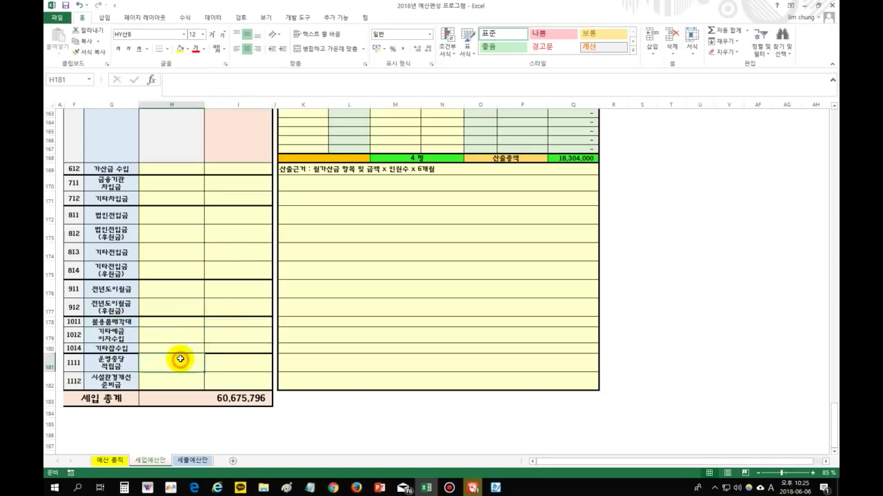
scroll(118, 351, "down", 1)
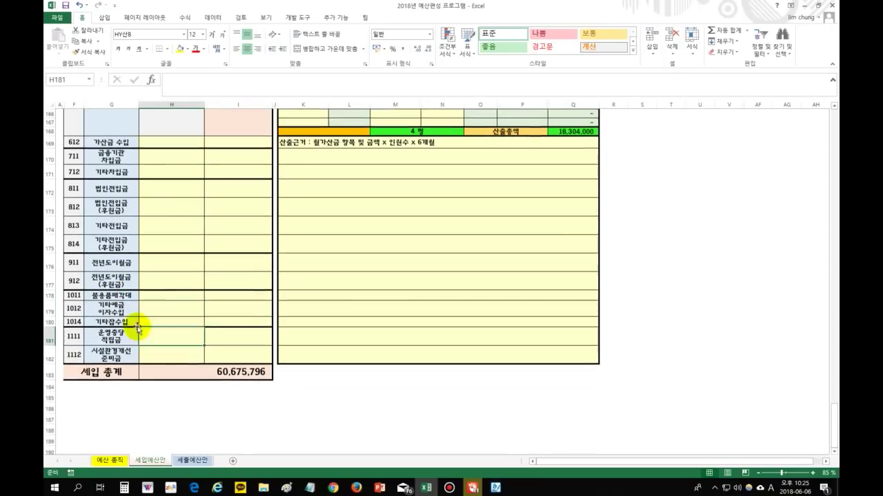
left_click(239, 309)
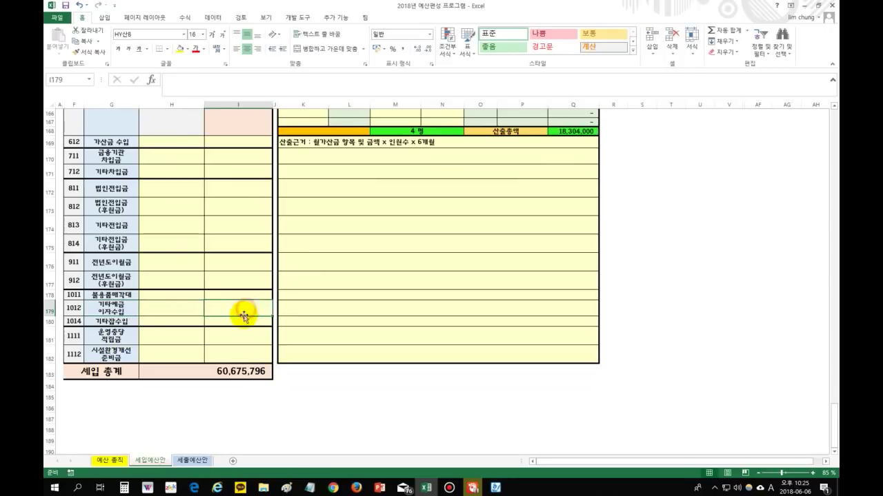
left_click(185, 330)
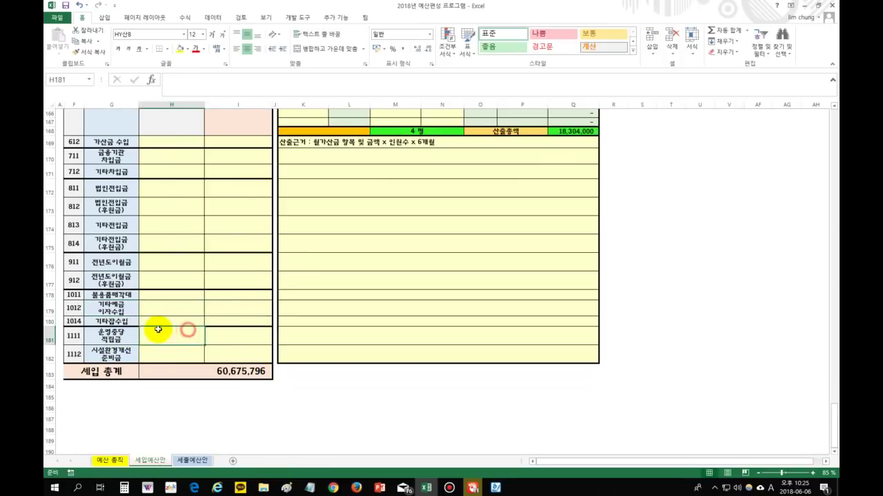
left_click(105, 322)
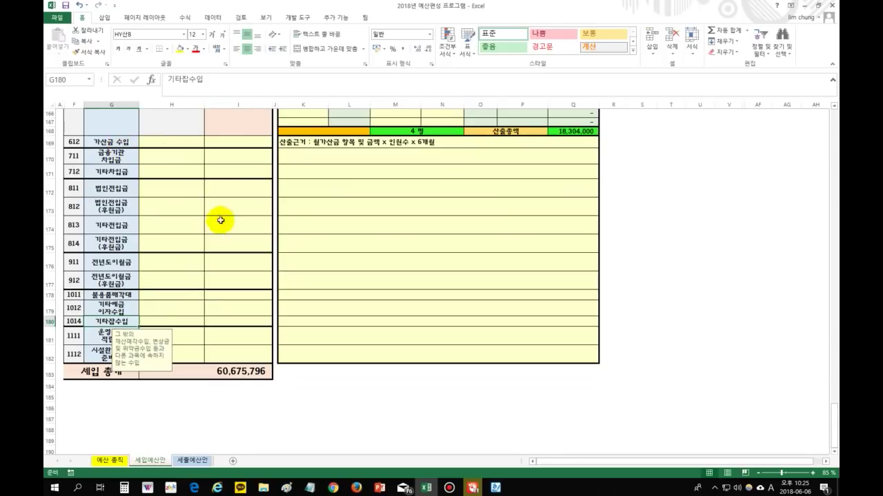
scroll(182, 290, "up", 13)
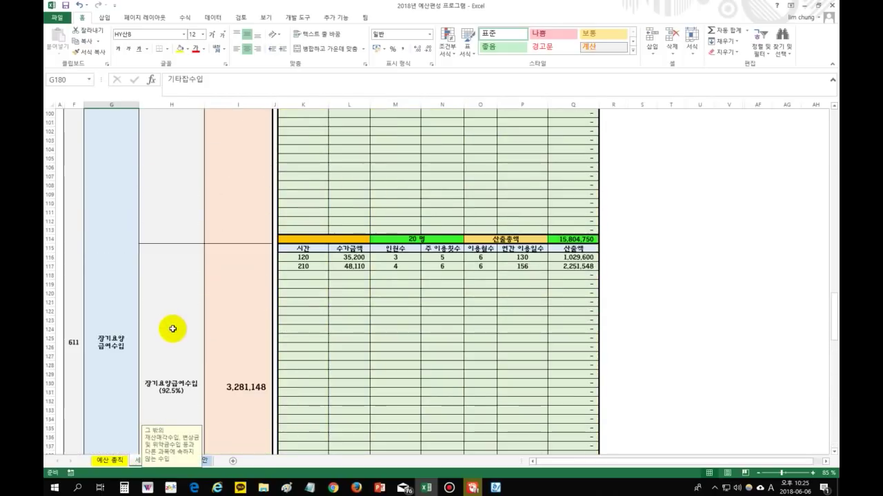
scroll(172, 329, "down", 14)
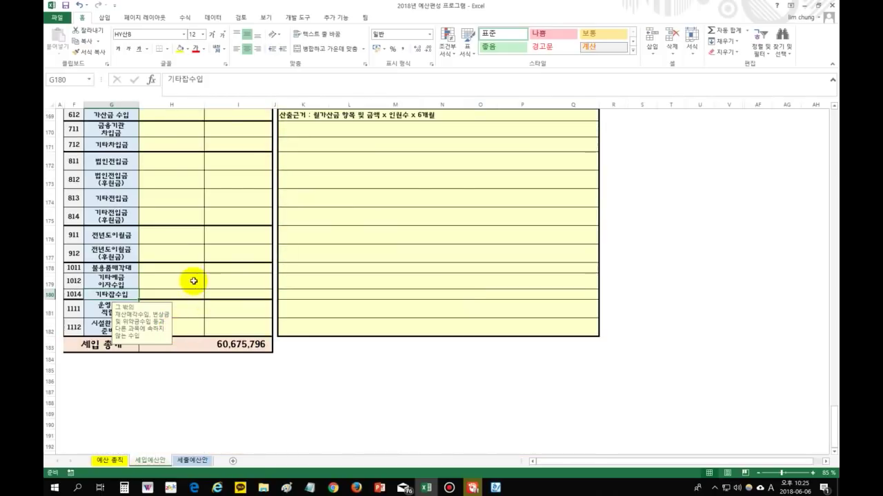
Step: Compare the 예산액 cells of 기타예금 이자수입, 기타잡수입 and 운영충당 적립금
left_click(189, 269)
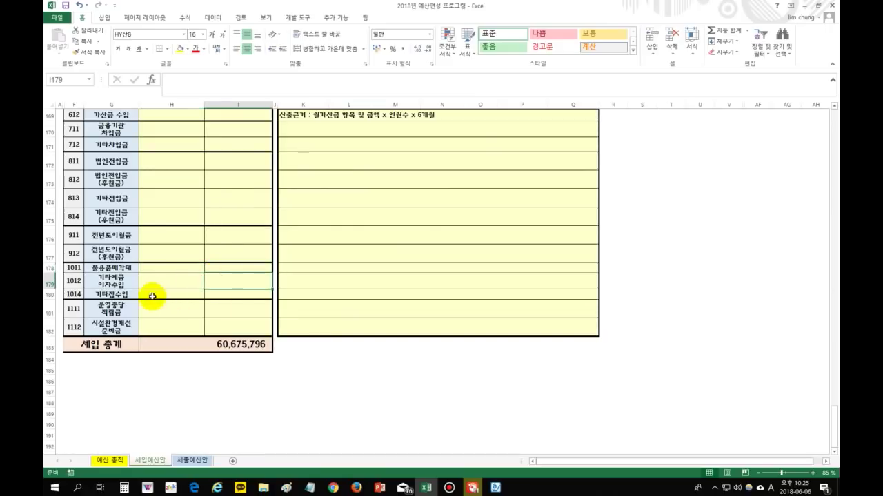
left_click(129, 295)
left_click(221, 290)
left_click(237, 310)
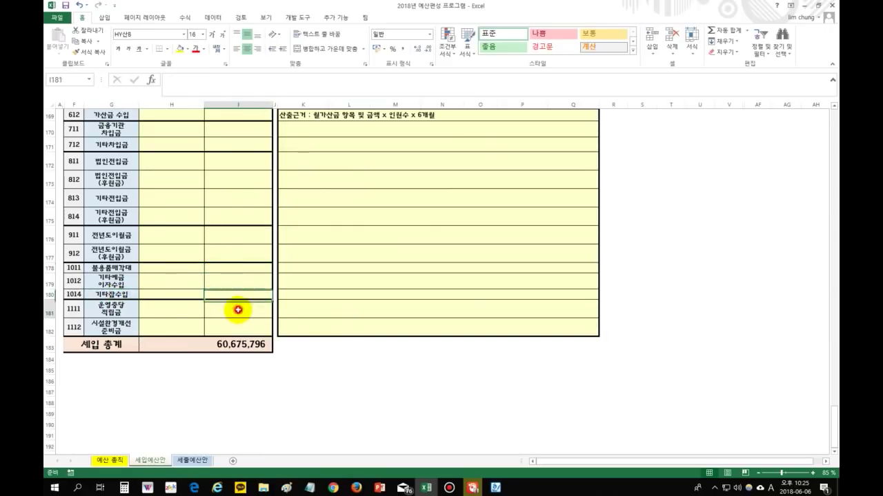
Step: Read the notes on the 운영충당 적립금 and 시설환경개선 준비금 items
left_click(114, 309)
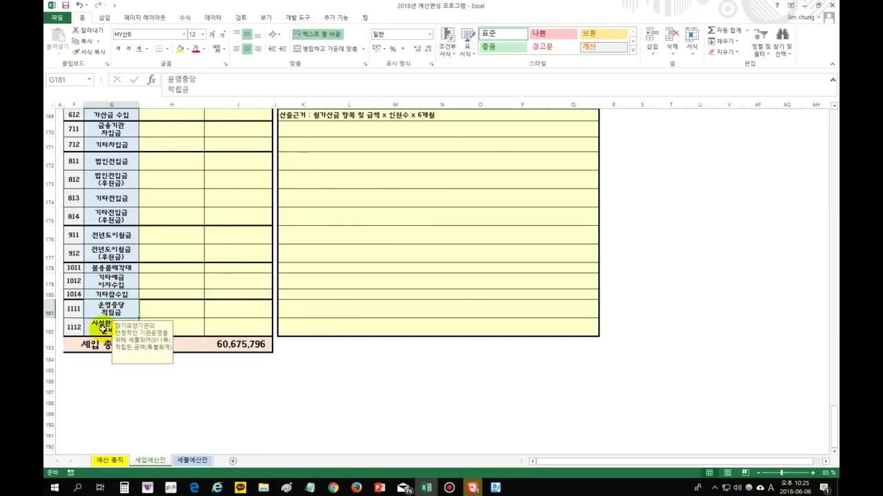
left_click(100, 329)
left_click(178, 315)
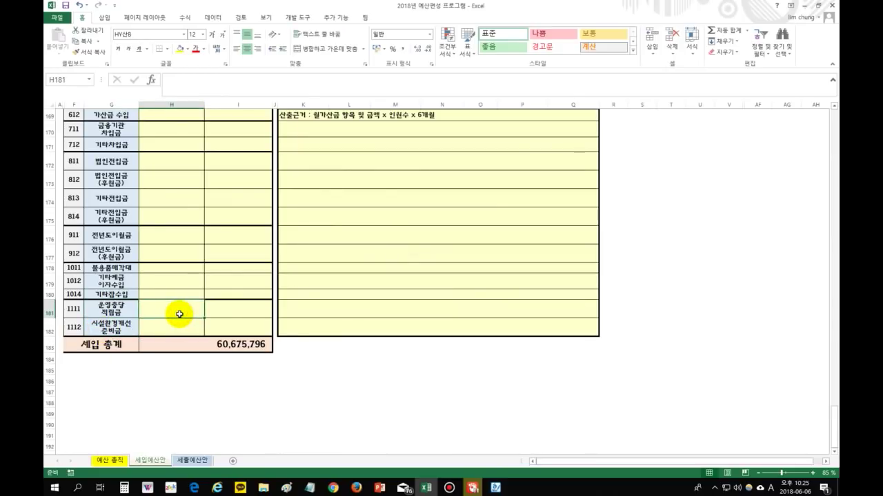
Step: Study the note on the 운영충당 적립금 item again alongside its empty 세목 cell
left_click(103, 310)
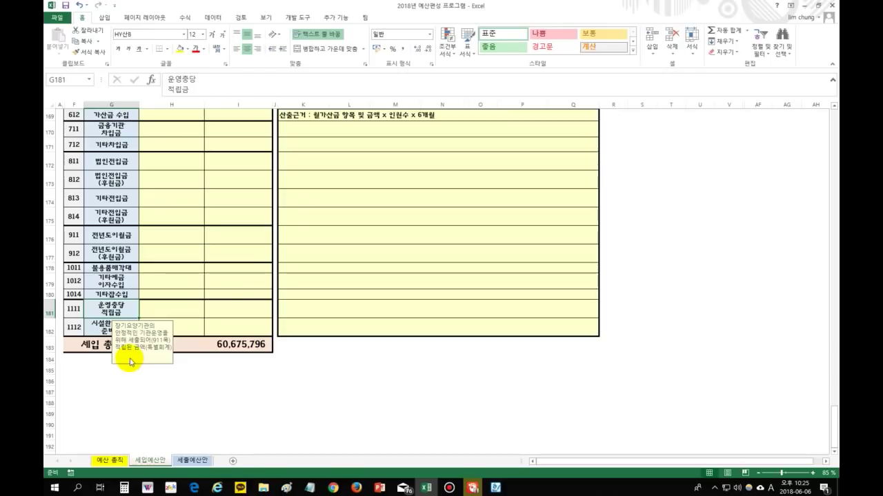
left_click(168, 307)
left_click(121, 309)
left_click(164, 308)
left_click(109, 311)
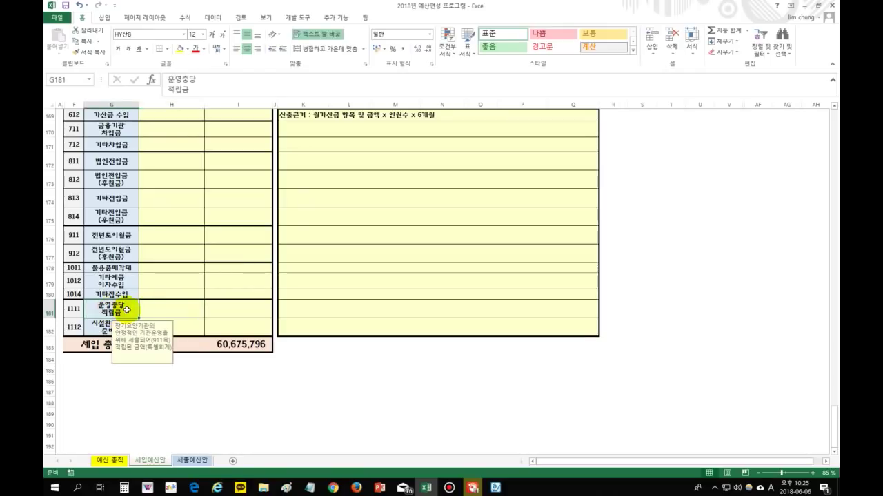
left_click(168, 305)
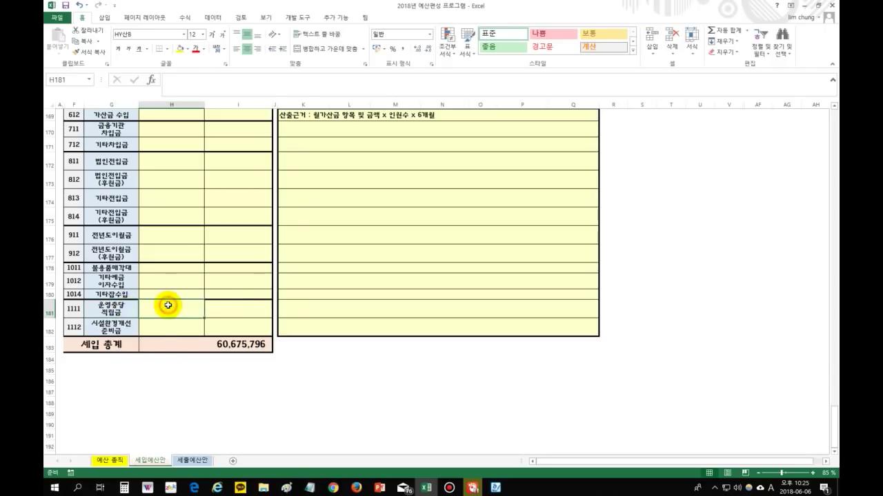
left_click(124, 311)
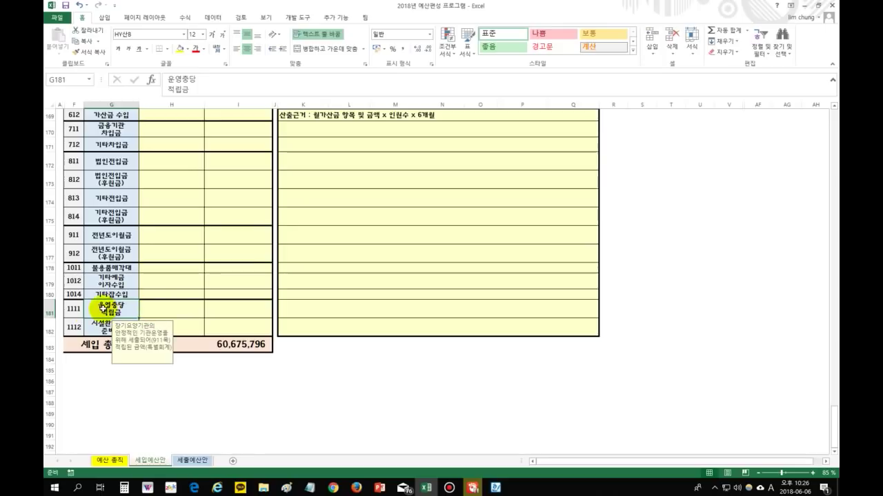
left_click(163, 306)
Step: Read the note on the 시설환경개선 준비금 item and examine its 세목 and 예산액 cells
left_click(118, 331)
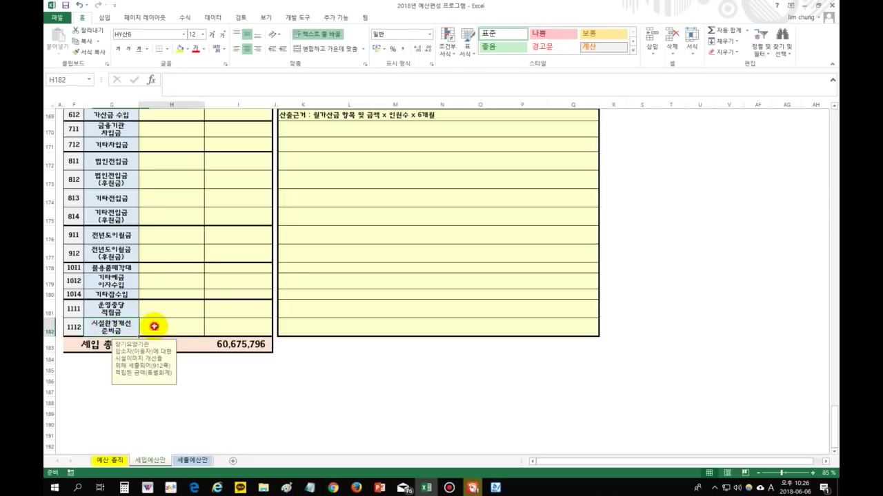
left_click(114, 307)
left_click(102, 324)
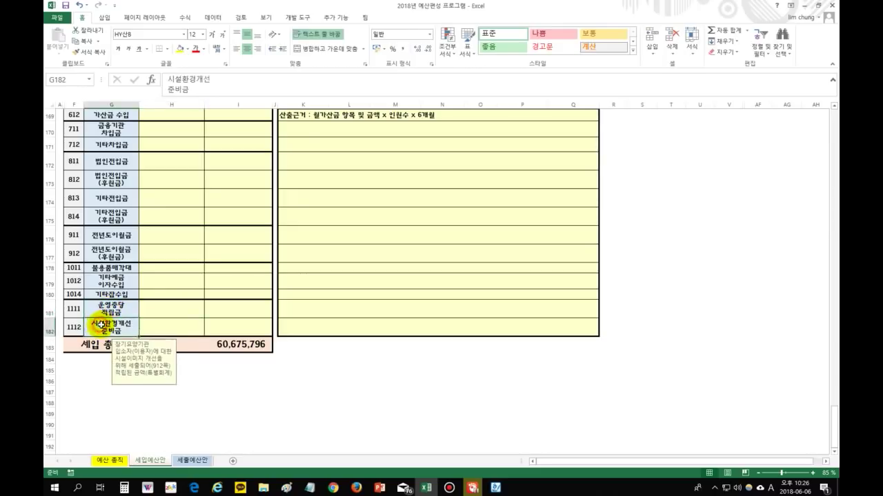
left_click(167, 325)
left_click(225, 321)
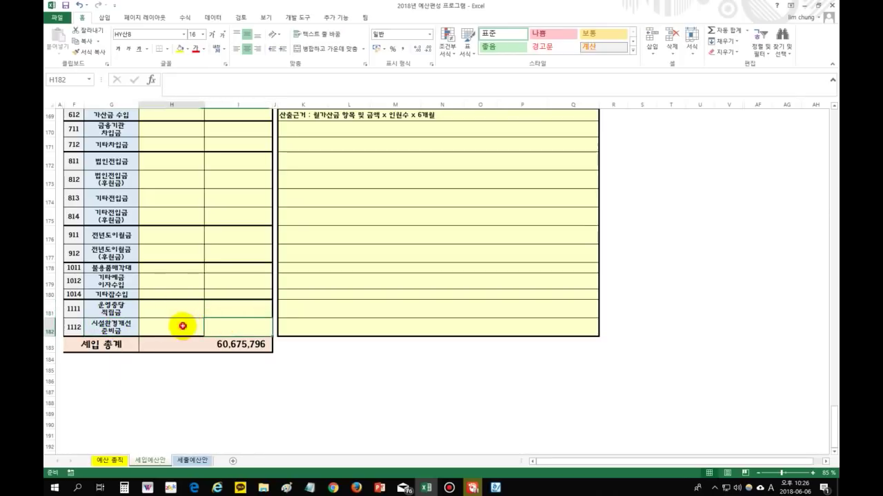
Step: Examine the 산출근거 and 예산액 cells of the 운영충당 적립금 item
left_click(319, 309)
left_click(261, 308)
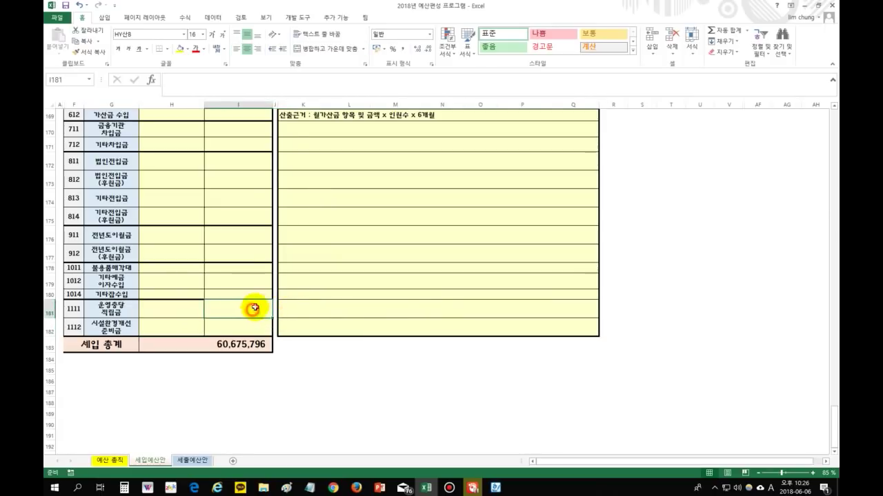
left_click(292, 308)
left_click(250, 310)
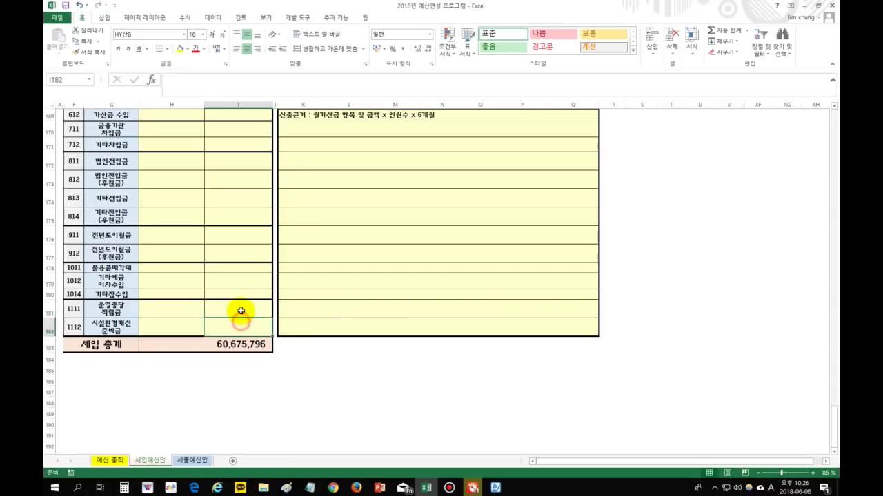
Step: Return to the 본인부담금수입(15%) section at the beginning of the 세입예산안 sheet
scroll(277, 389, "up", 4)
scroll(277, 389, "up", 20)
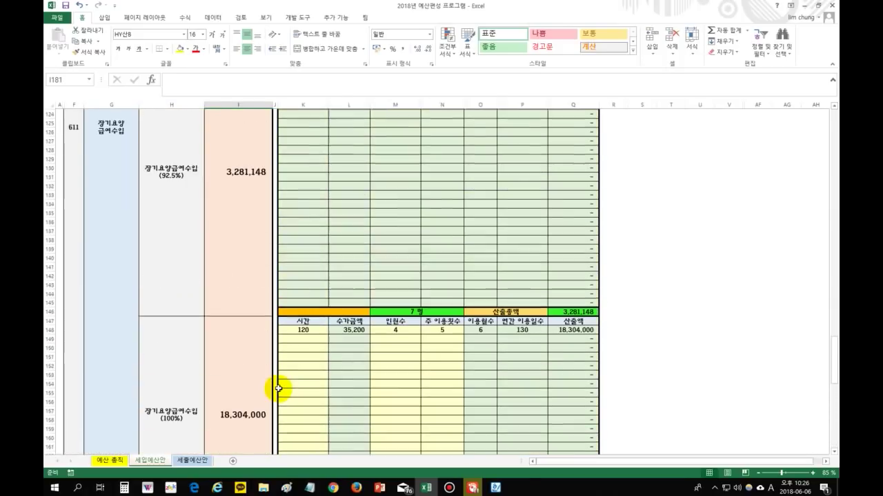
scroll(277, 389, "up", 17)
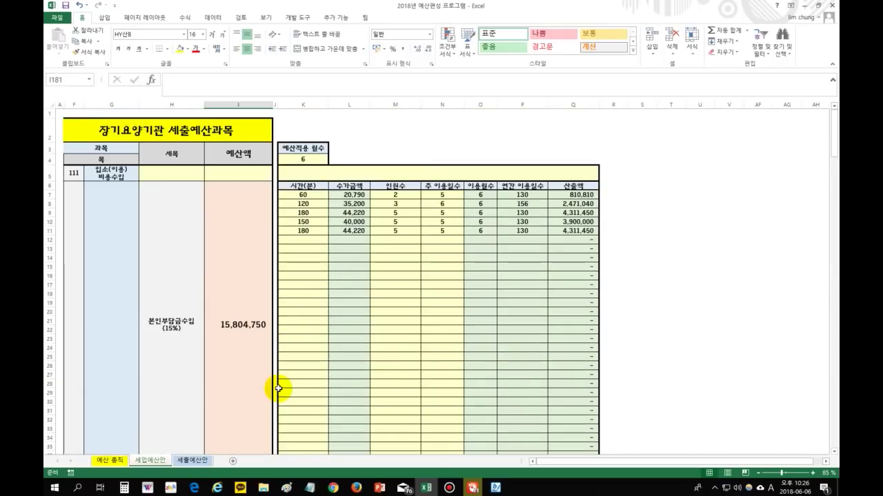